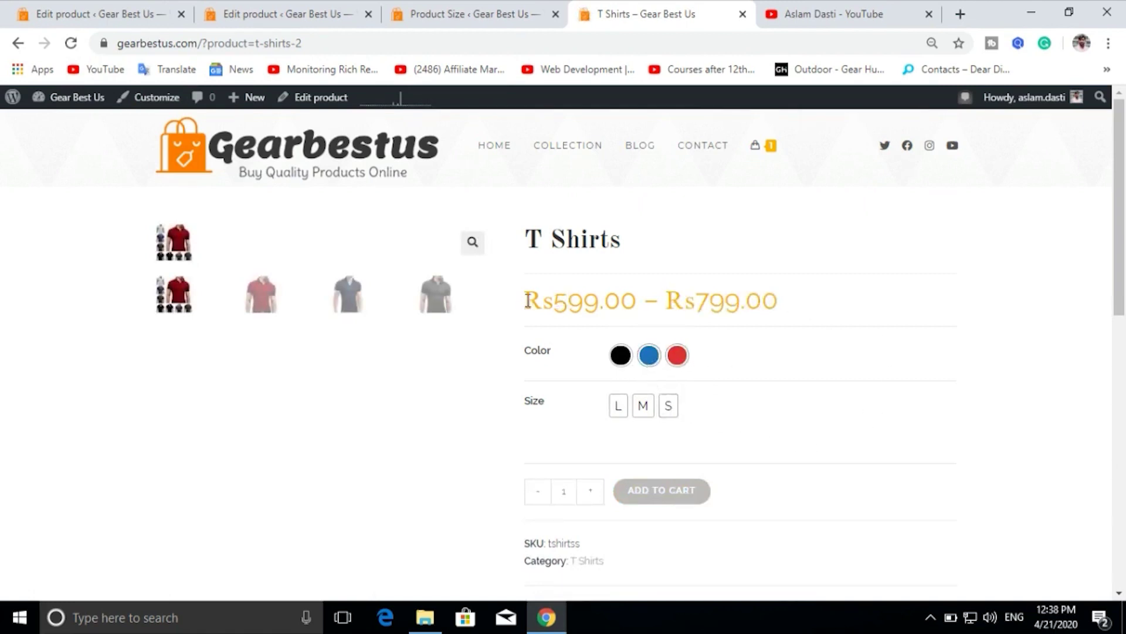
pyautogui.moveTo(528, 300); pyautogui.dragTo(780, 302)
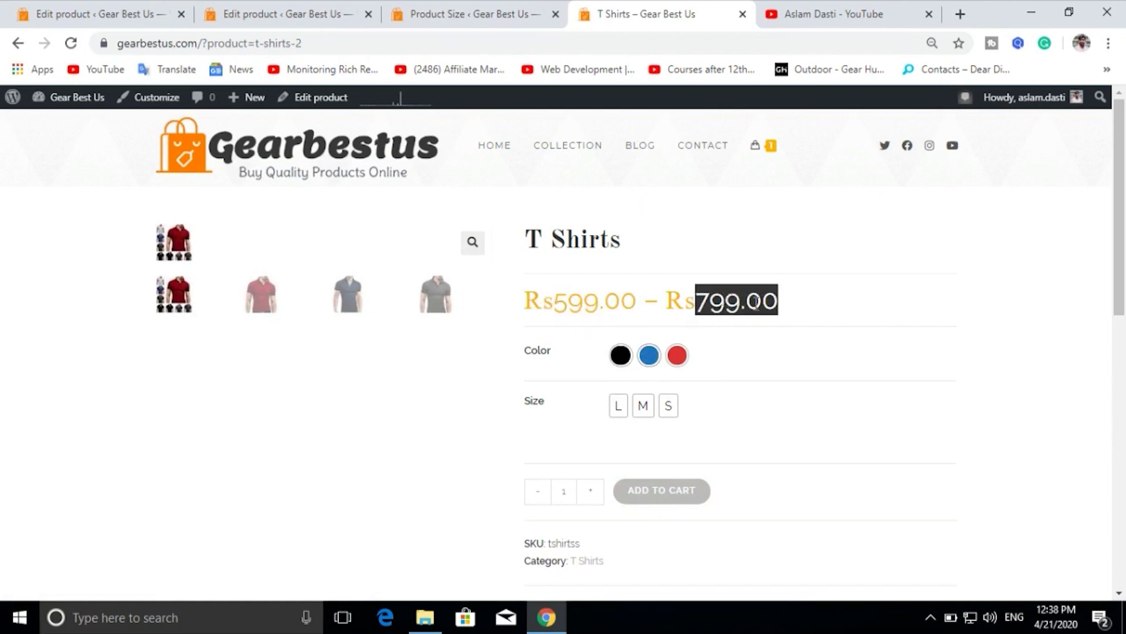
pyautogui.click(814, 320)
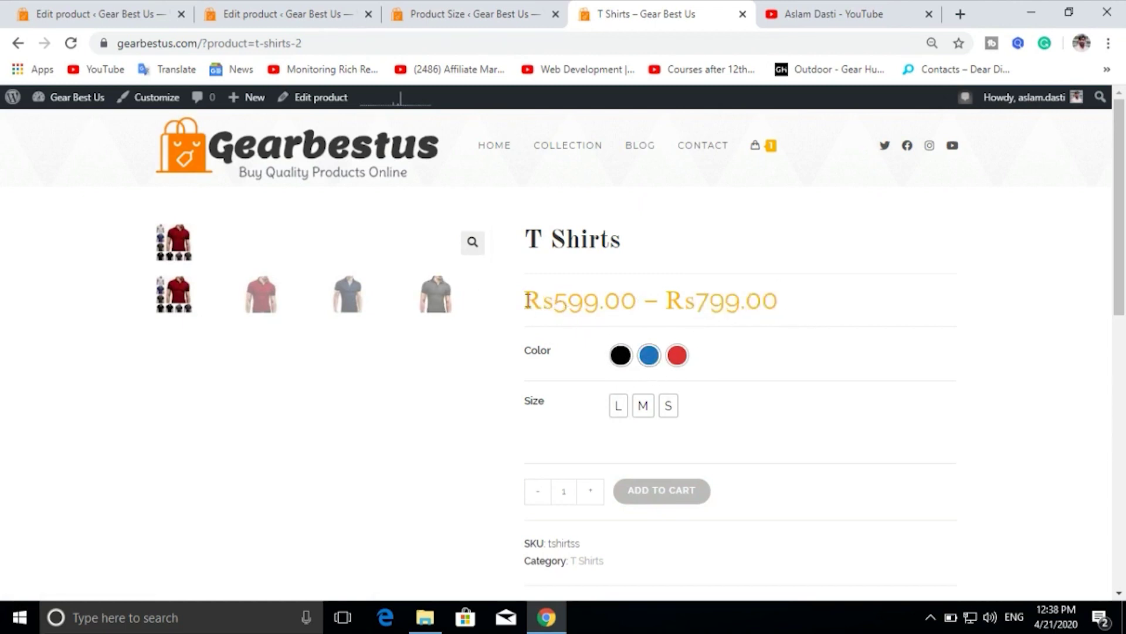
pyautogui.moveTo(526, 301); pyautogui.dragTo(795, 300)
pyautogui.click(795, 301)
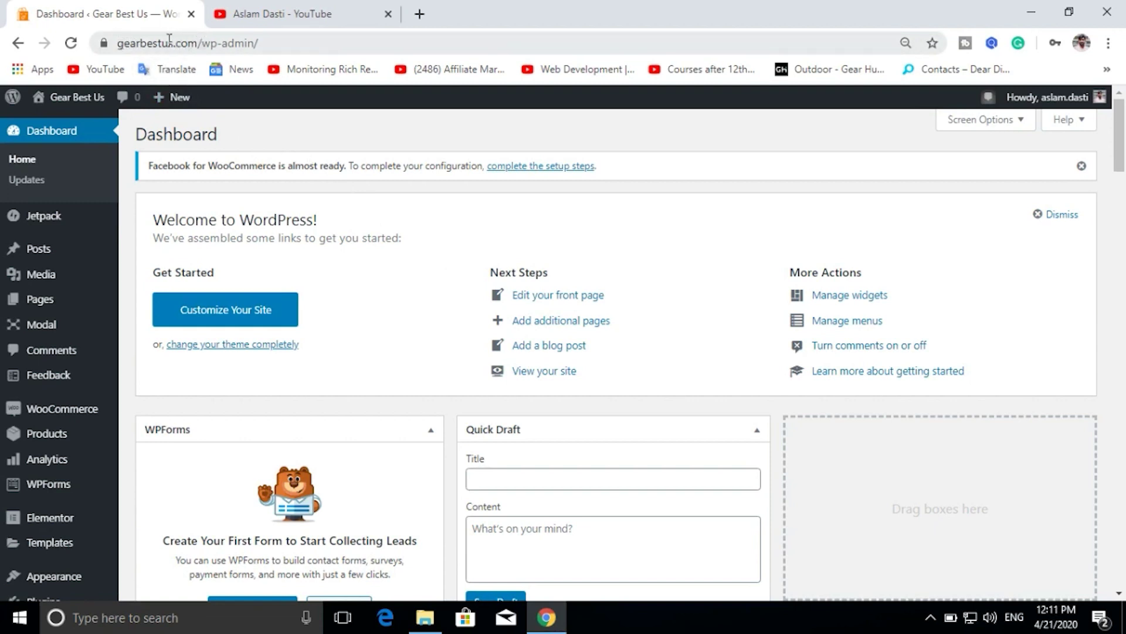
pyautogui.click(273, 45)
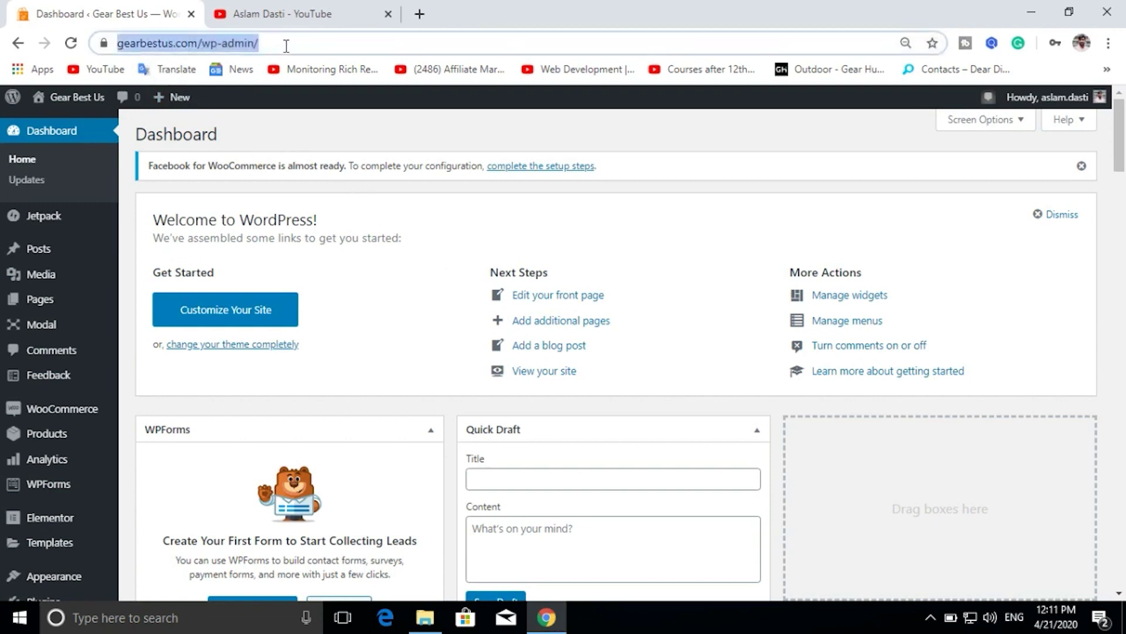
pyautogui.press('End')
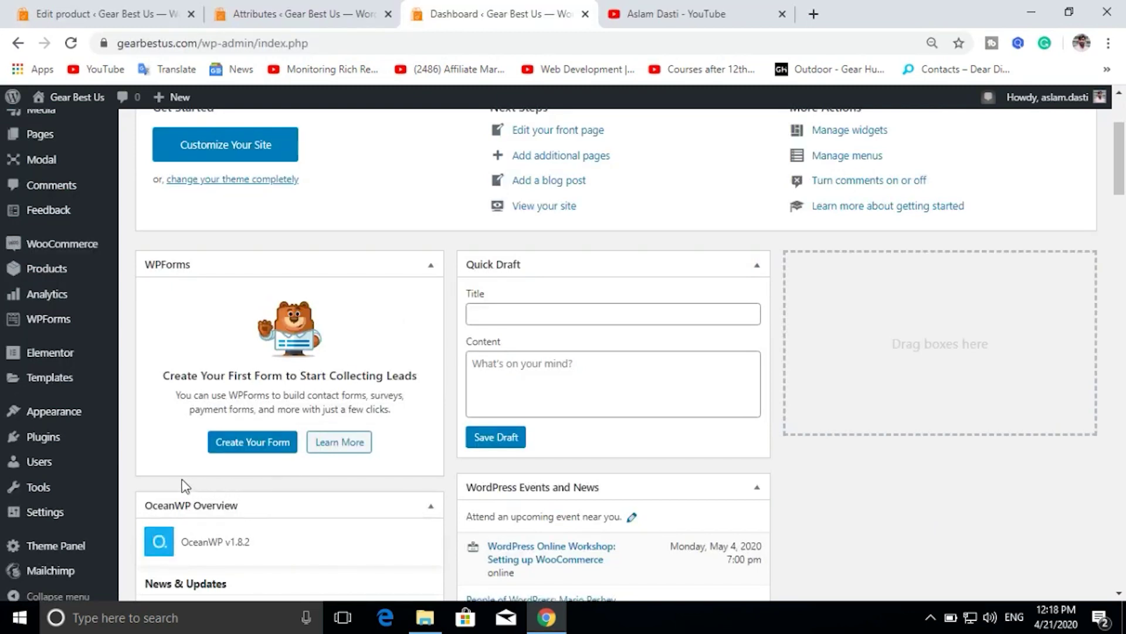
# Search the installable WordPress plugins for "variation swatches"
pyautogui.moveTo(68, 451)
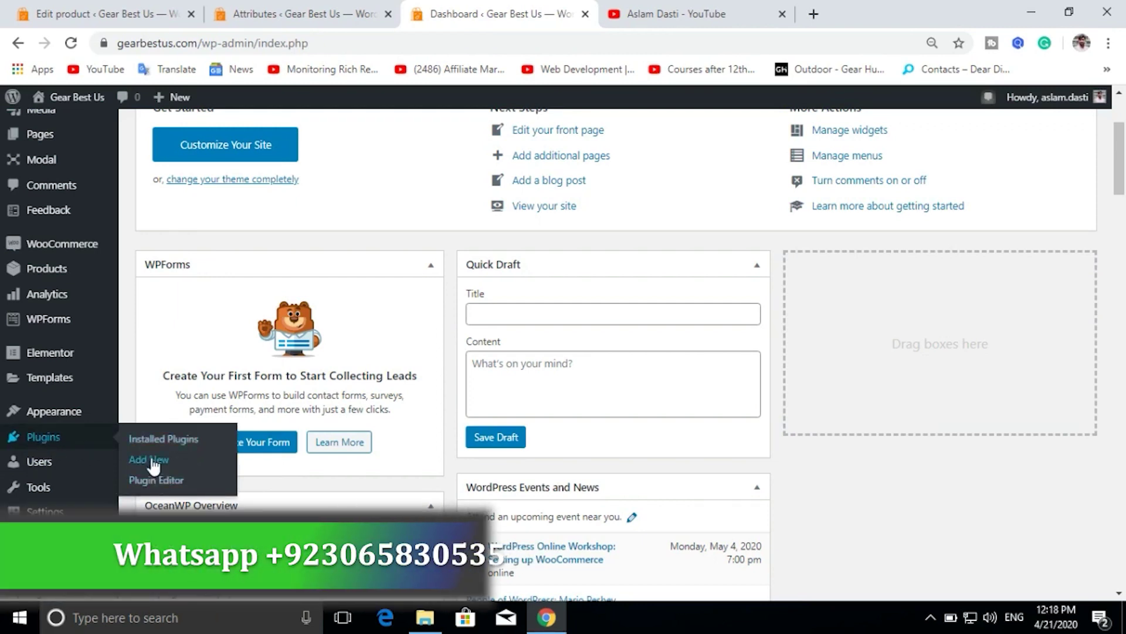
pyautogui.click(153, 466)
pyautogui.click(945, 222)
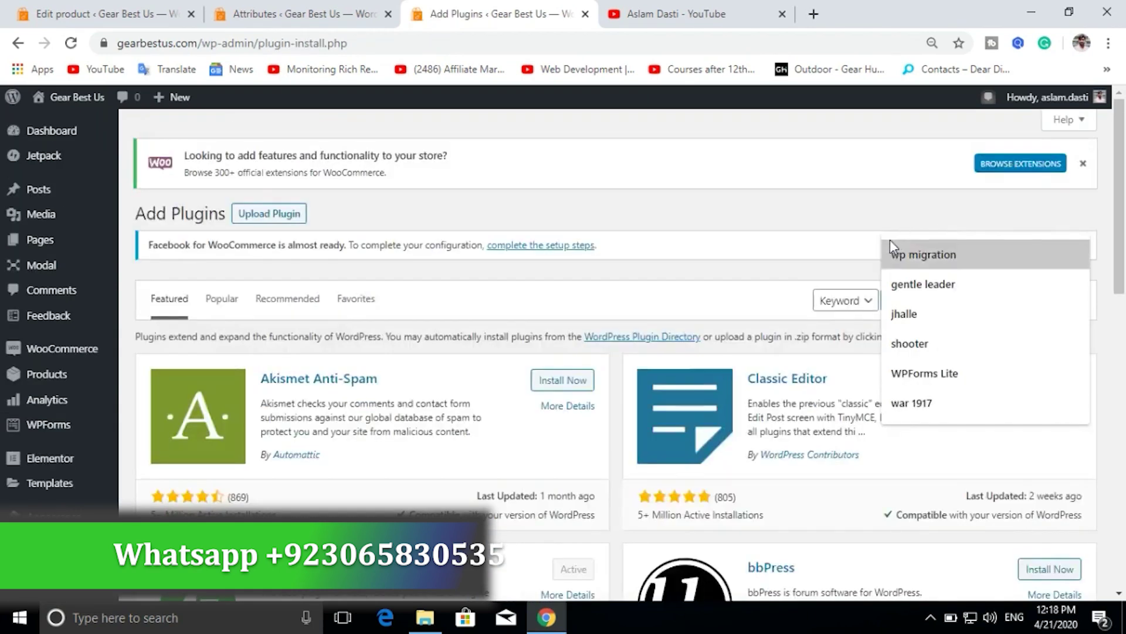
pyautogui.click(858, 224)
pyautogui.click(953, 300)
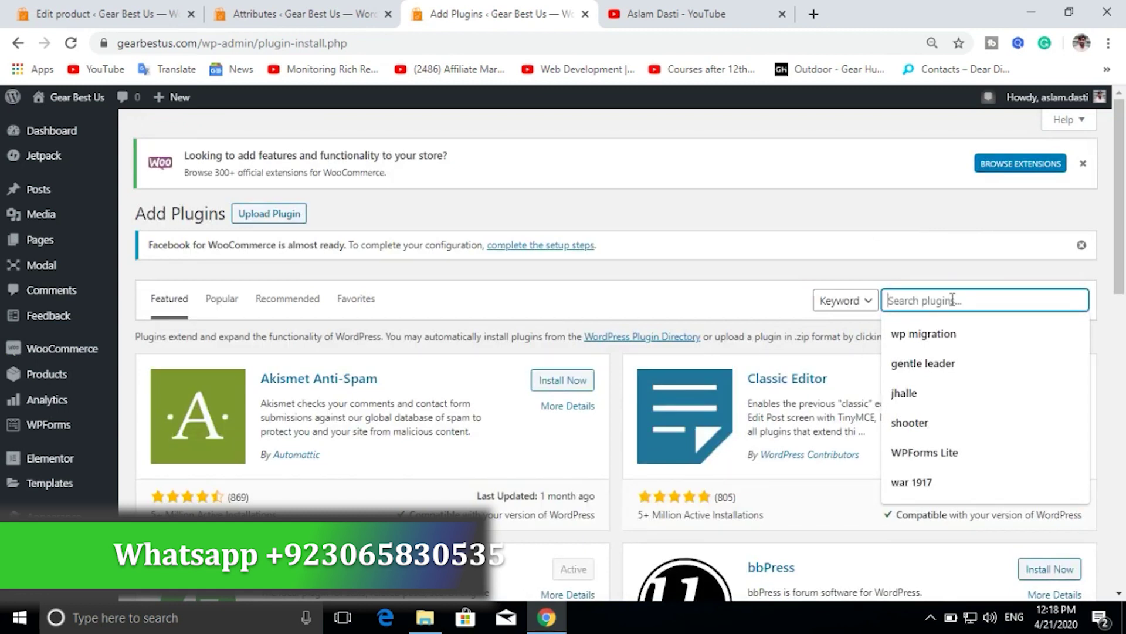
pyautogui.write('varia')
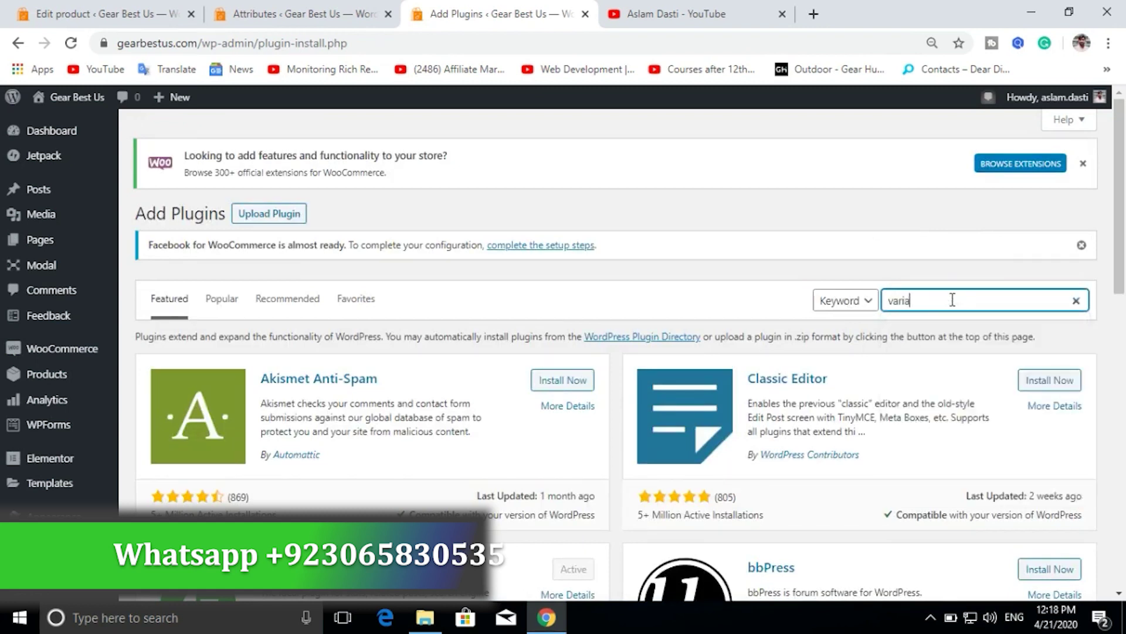
pyautogui.write('tion swatches')
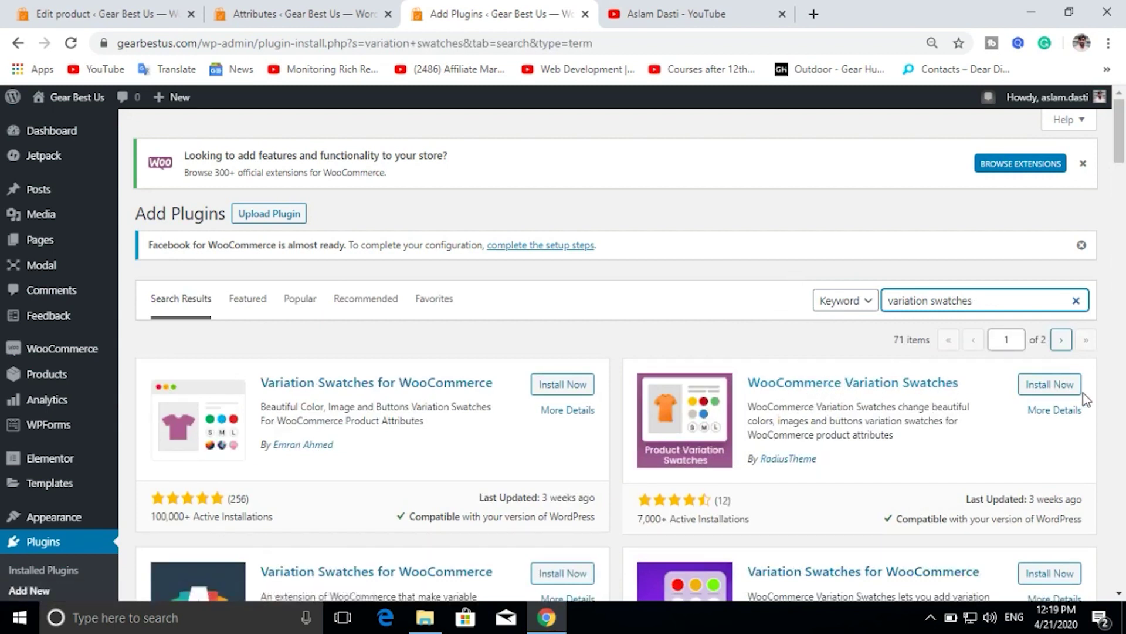
# Install and activate the WooCommerce Variation Swatches plugin by RadiusTheme, and look over its general settings
pyautogui.click(1056, 385)
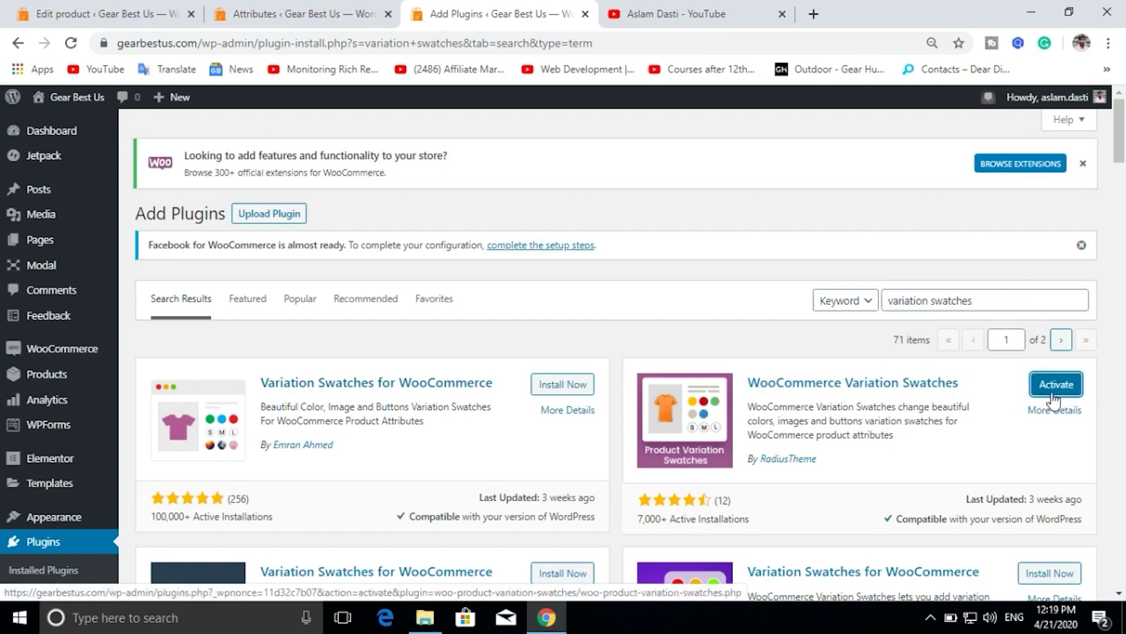
pyautogui.click(1058, 386)
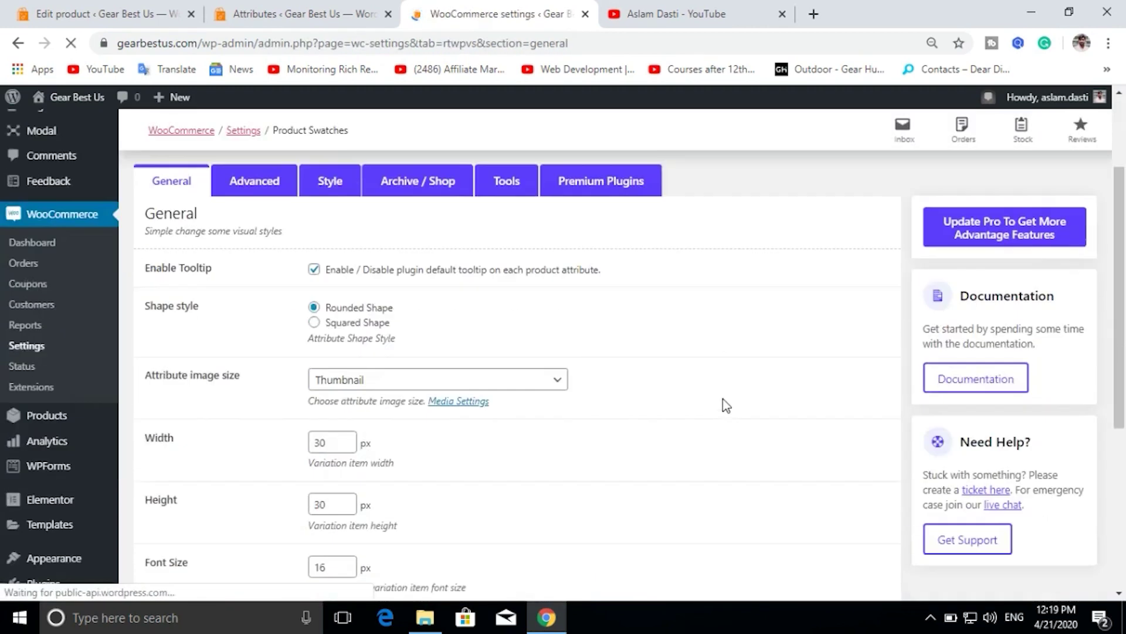
pyautogui.scroll(-5, 530, 322)
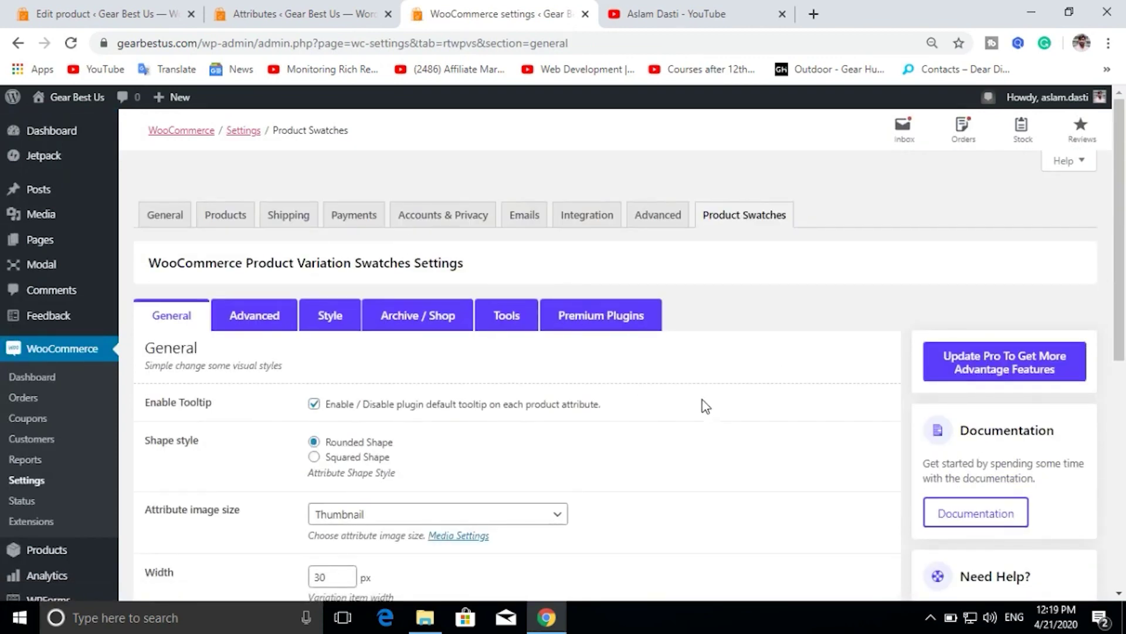
pyautogui.scroll(-3, 765, 425)
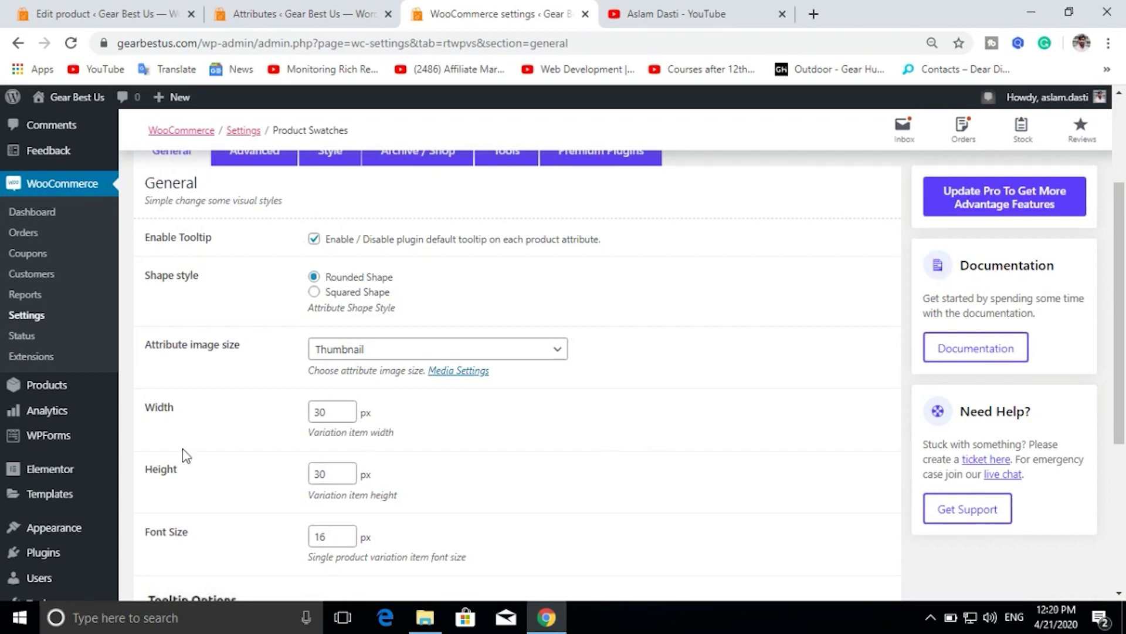
# Start a new WooCommerce product and name it "T Shirts"
pyautogui.moveTo(80, 390)
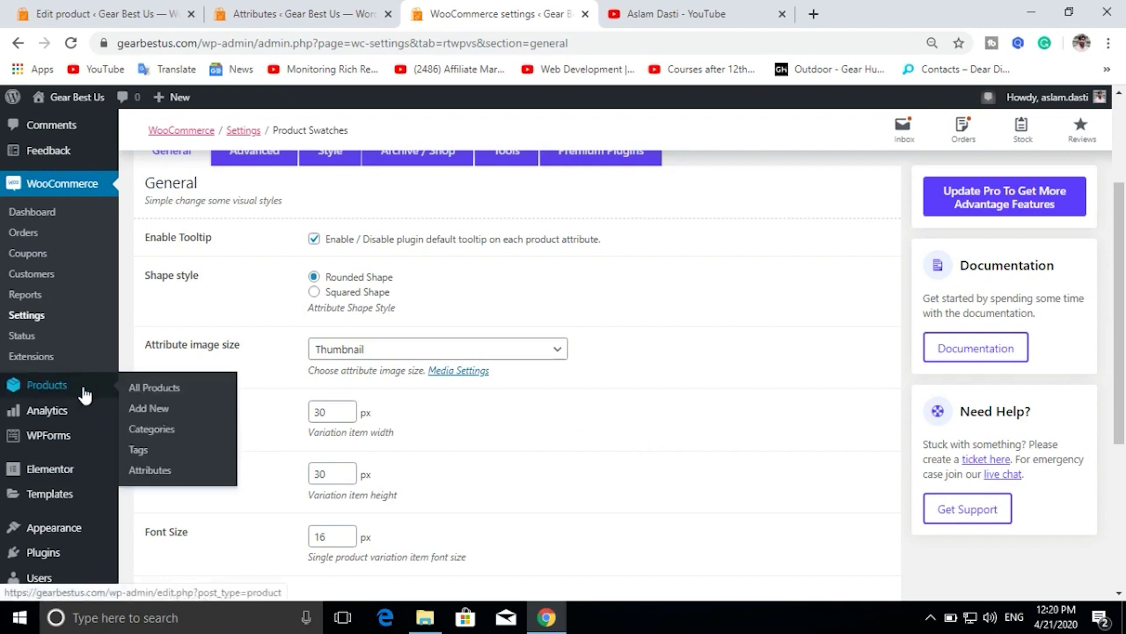
pyautogui.click(156, 411)
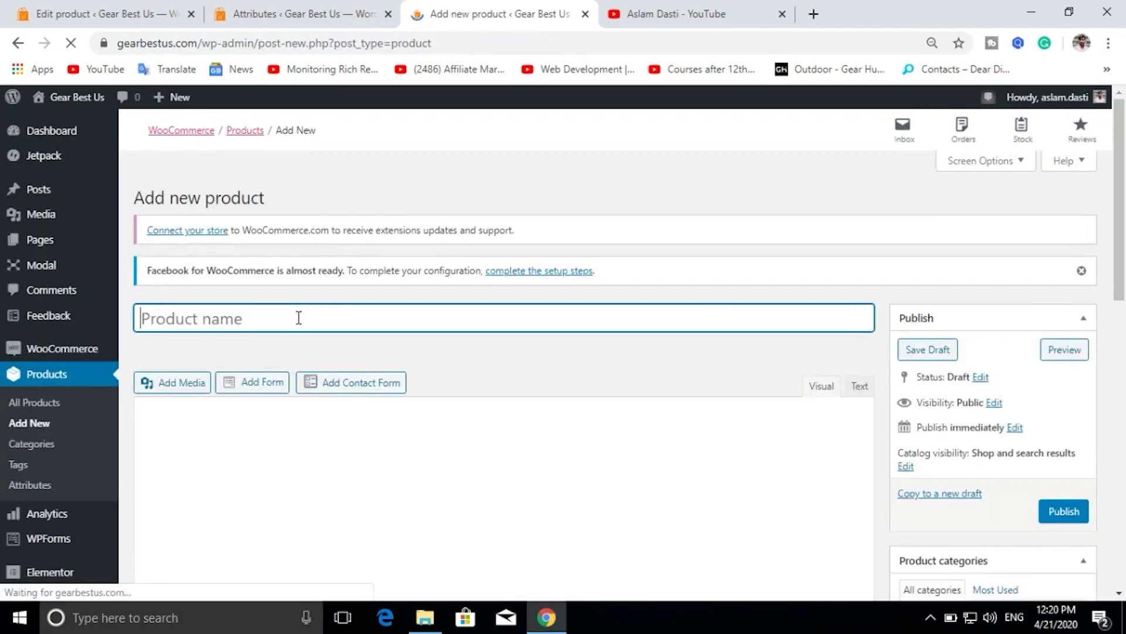
pyautogui.write('T')
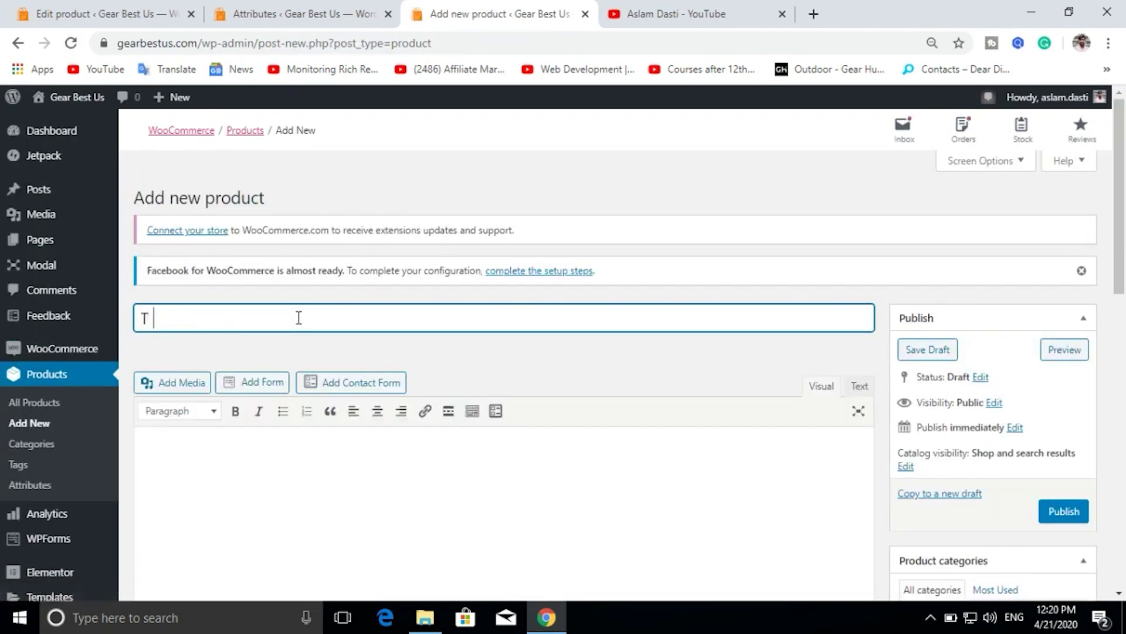
pyautogui.write(' Shirts')
pyautogui.scroll(-1, 681, 389)
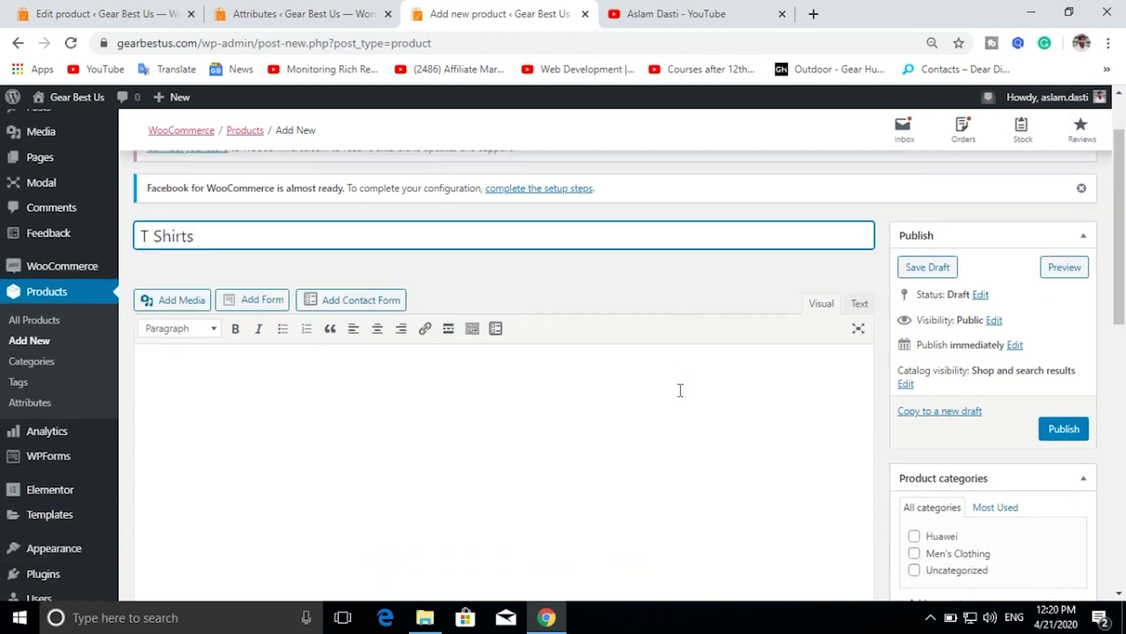
pyautogui.scroll(-3, 681, 390)
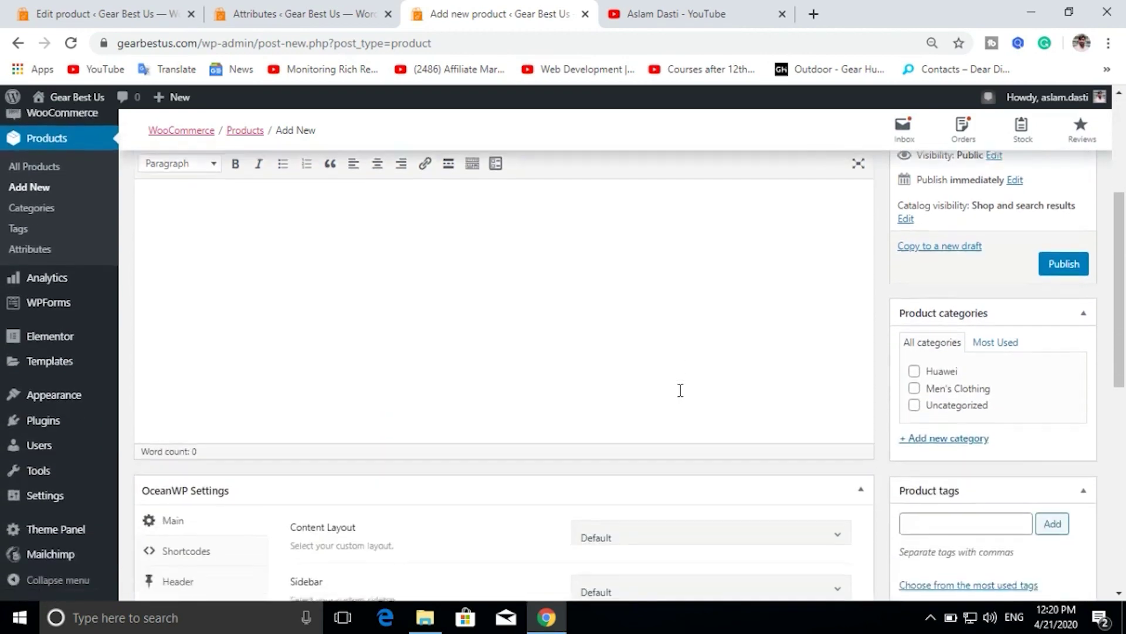
pyautogui.scroll(3, 304, 321)
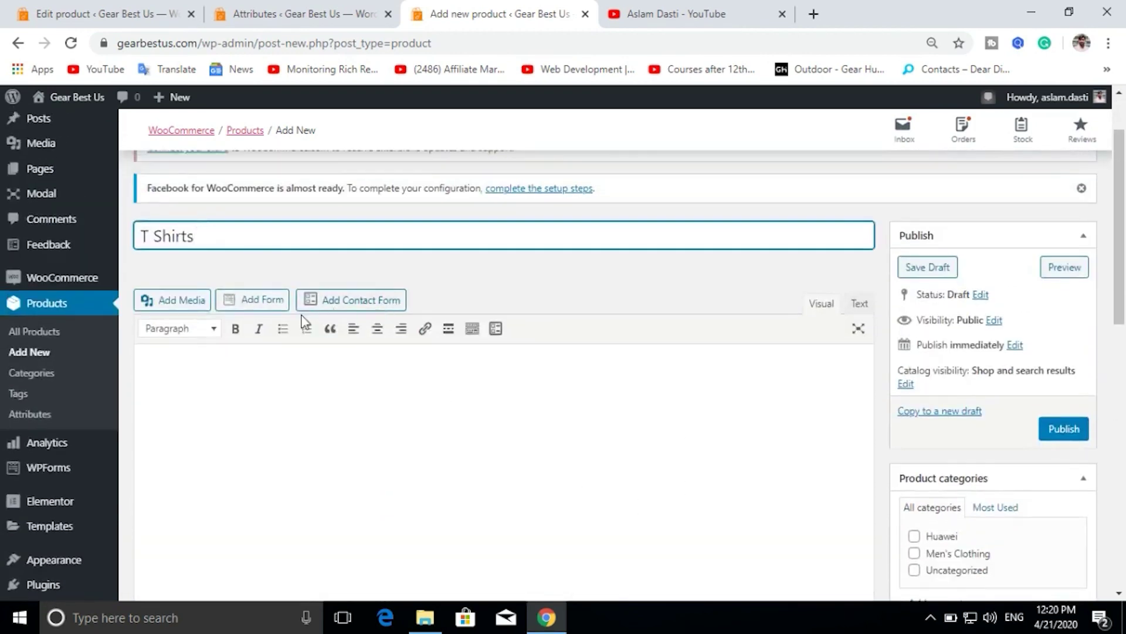
# Collapse the OceanWP Settings section and set the product type to Variable product
pyautogui.click(156, 367)
pyautogui.scroll(-6, 413, 404)
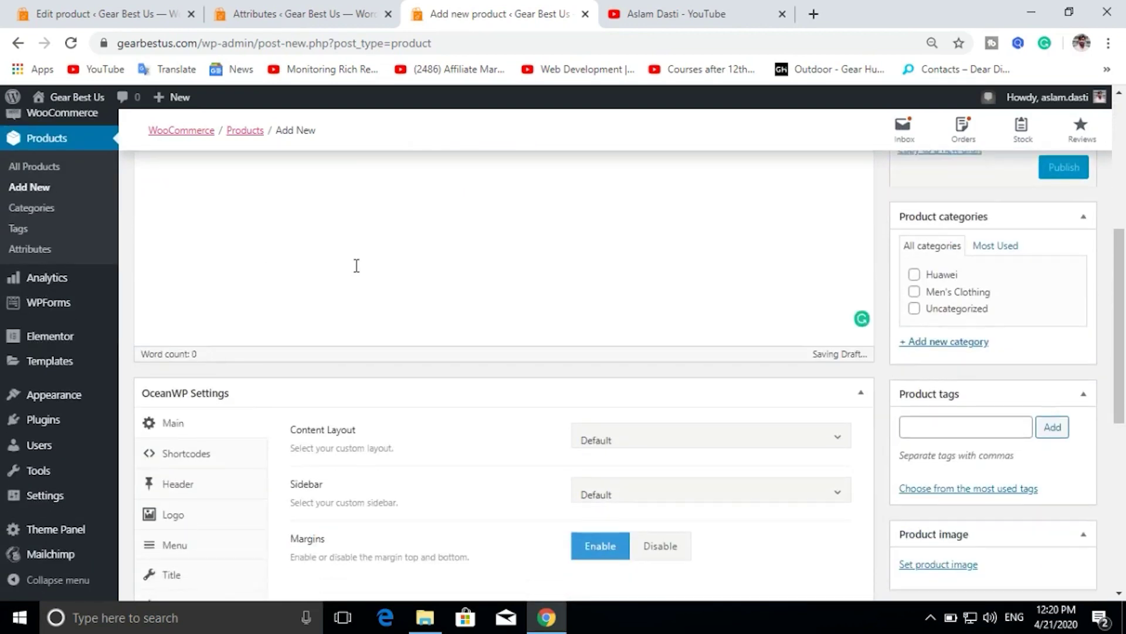
pyautogui.scroll(-5, 354, 264)
pyautogui.scroll(3, 244, 309)
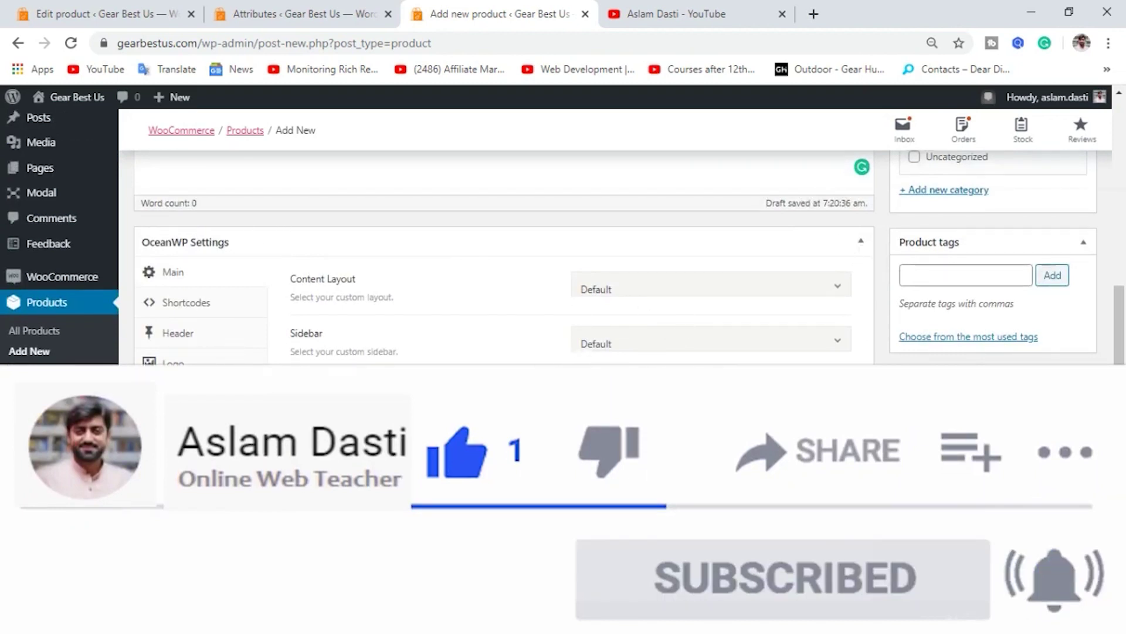
pyautogui.click(860, 242)
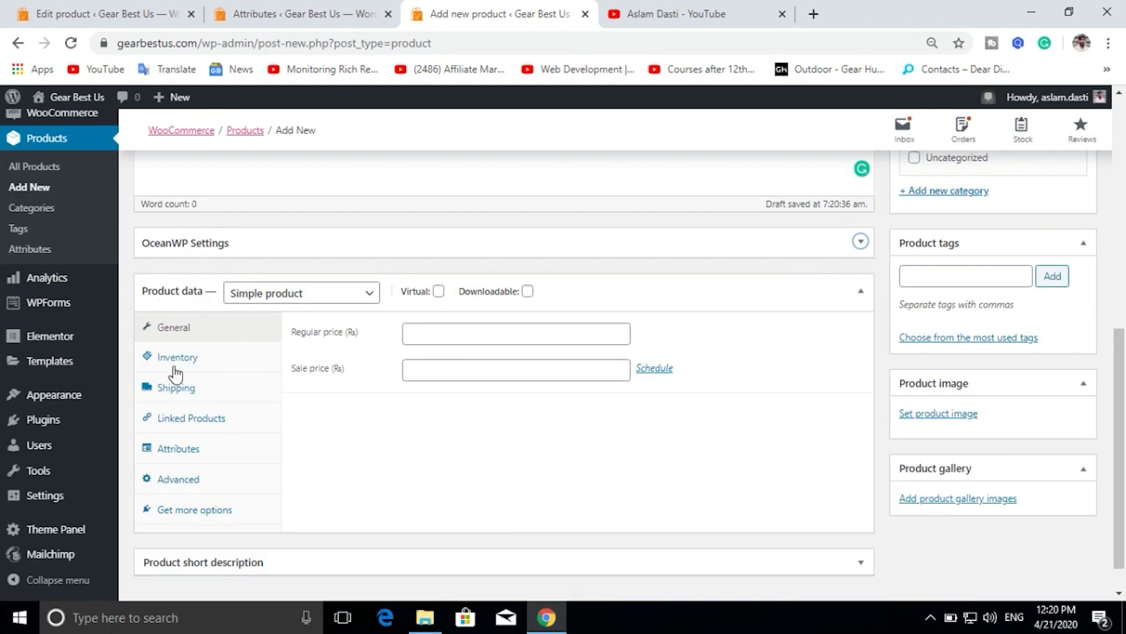
pyautogui.click(315, 297)
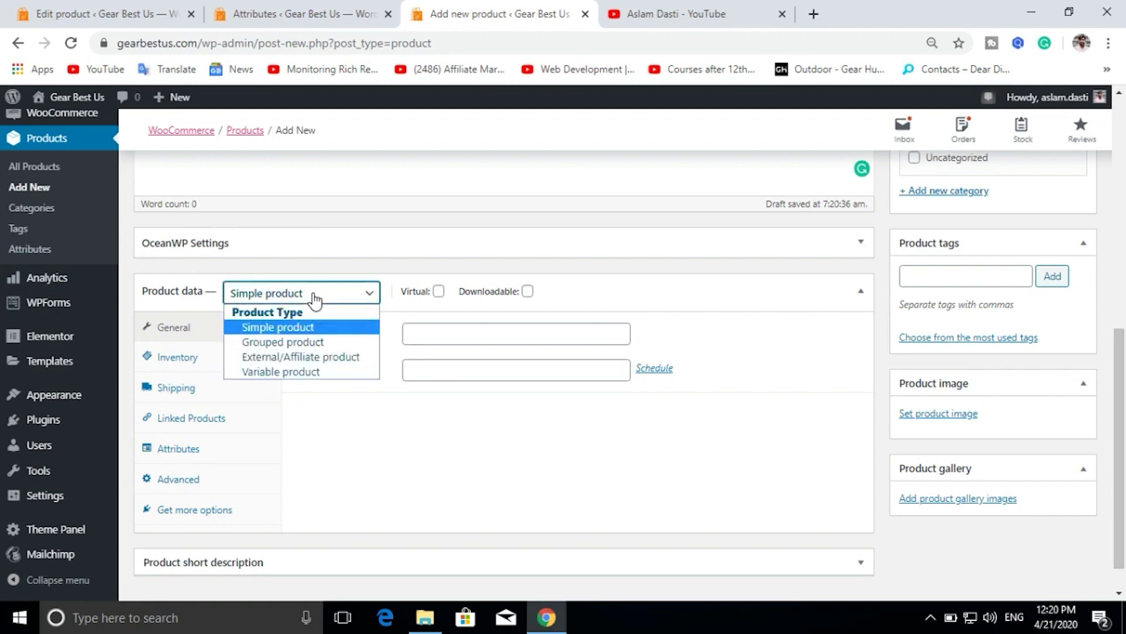
pyautogui.click(300, 372)
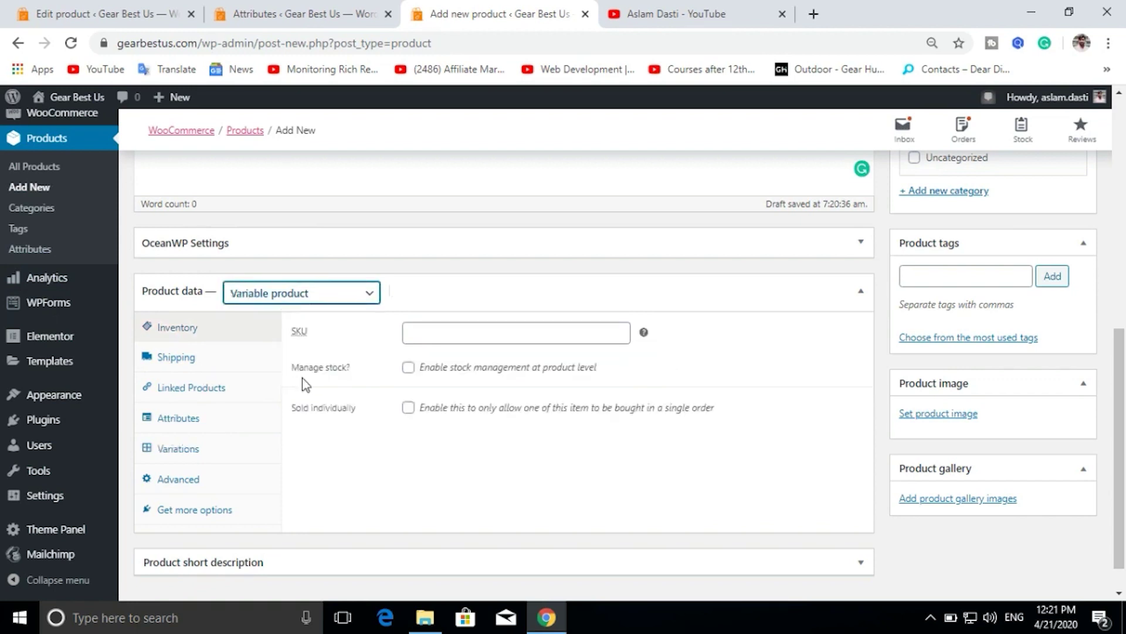
# Set the product's SKU to "T Shirts" and enable stock management with a stock quantity of 10
pyautogui.click(448, 336)
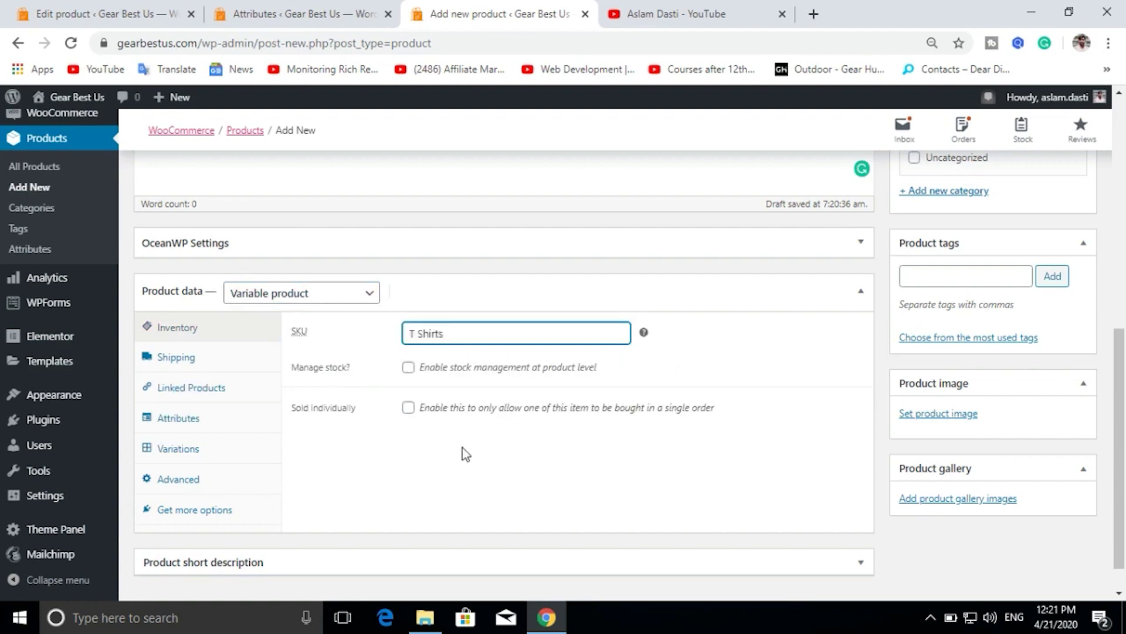
pyautogui.click(408, 368)
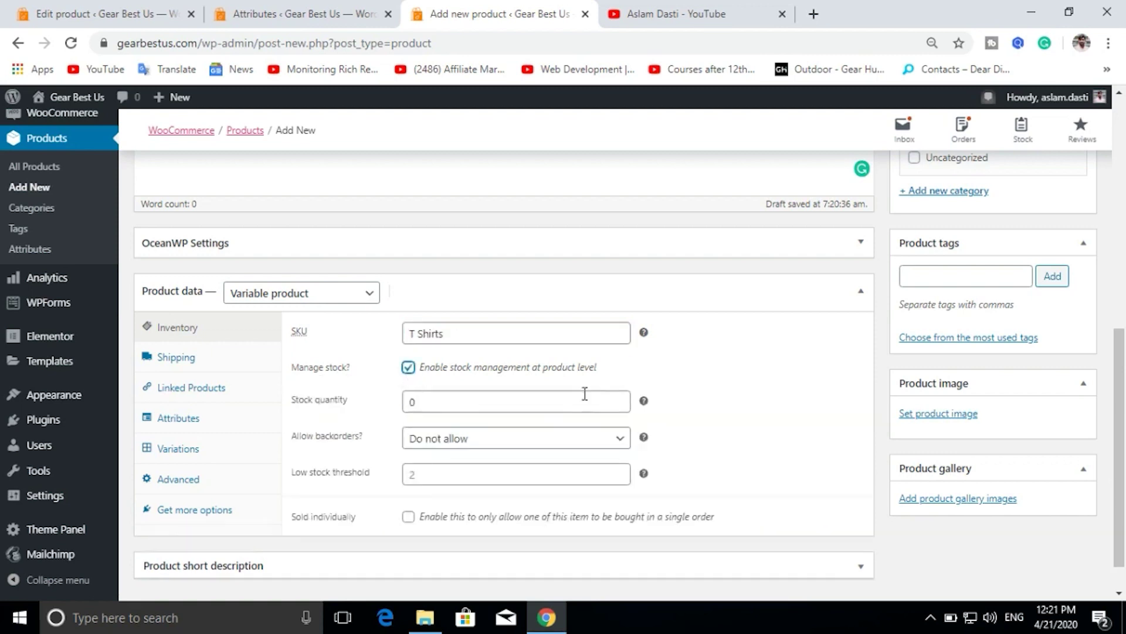
pyautogui.click(439, 404)
pyautogui.write('1')
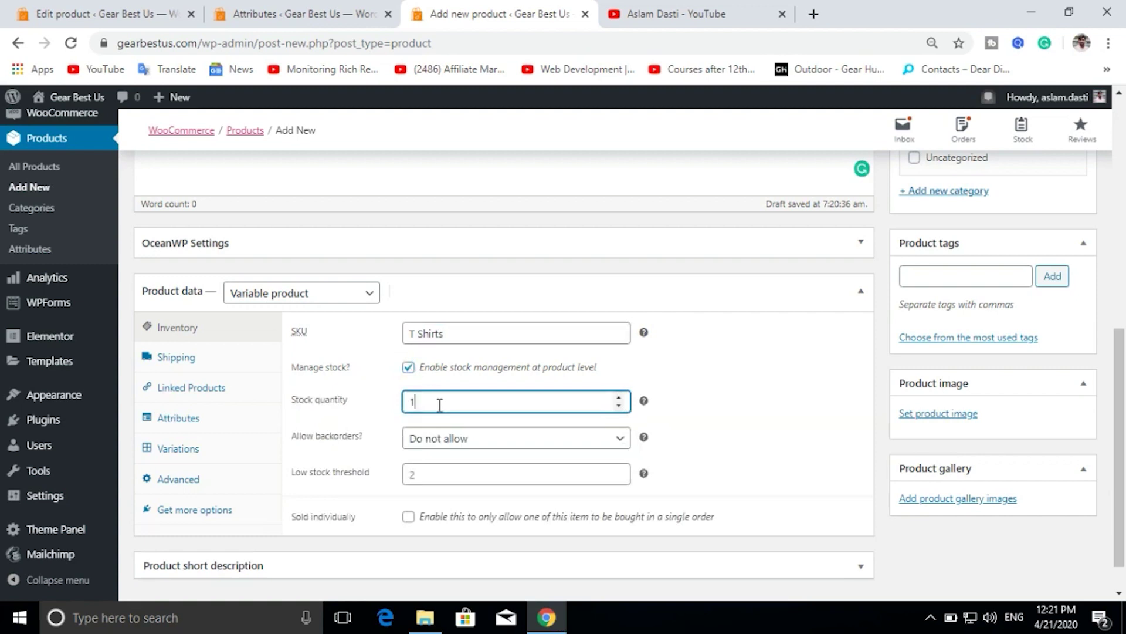
pyautogui.write('09')
pyautogui.scroll(-1, 459, 477)
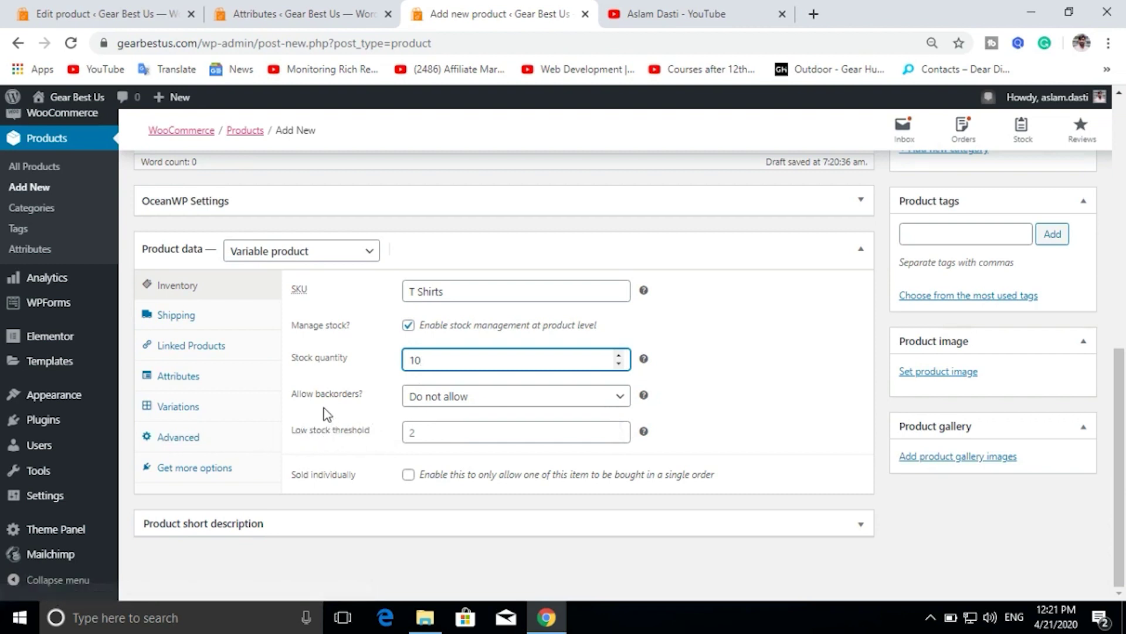
# Check which attributes the product can use, and open the store's product Attributes page in a new tab
pyautogui.click(183, 385)
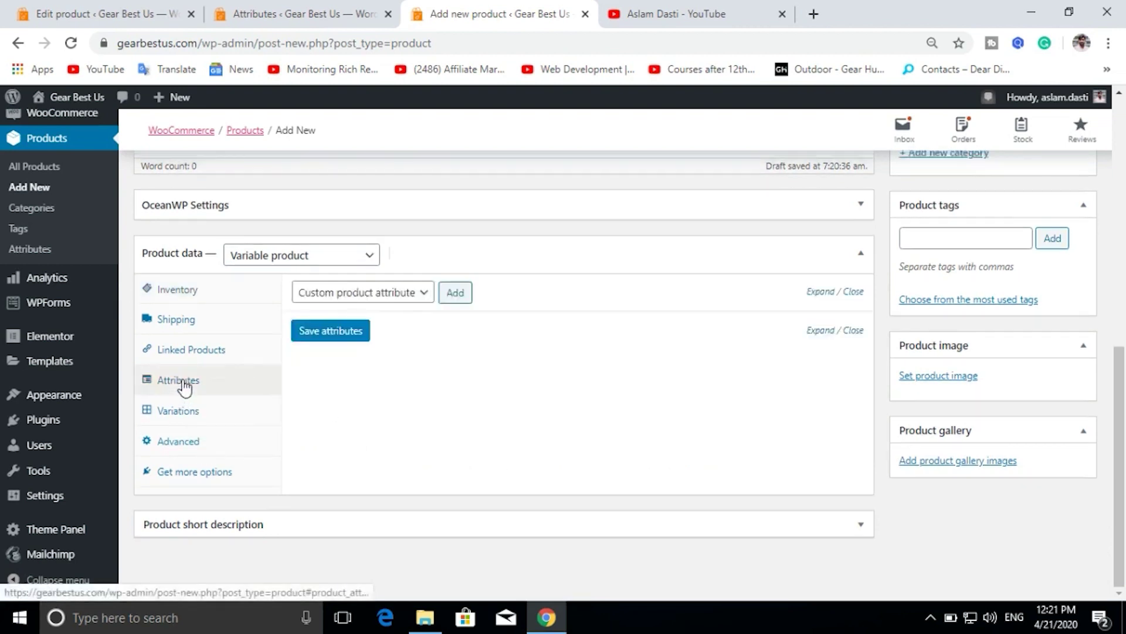
pyautogui.click(419, 302)
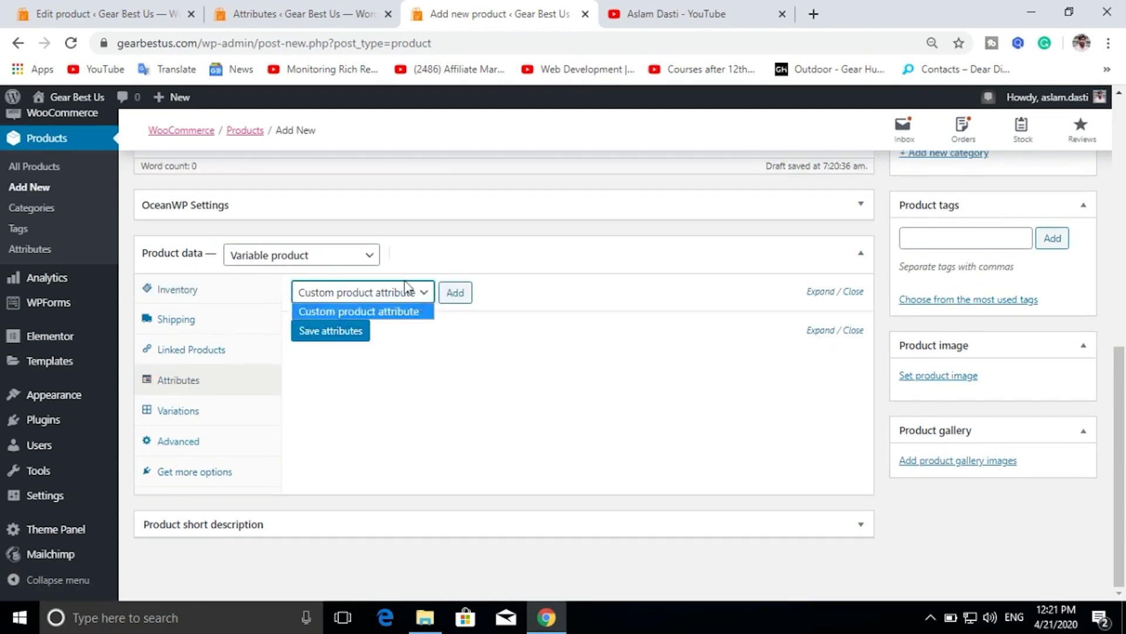
pyautogui.click(426, 353)
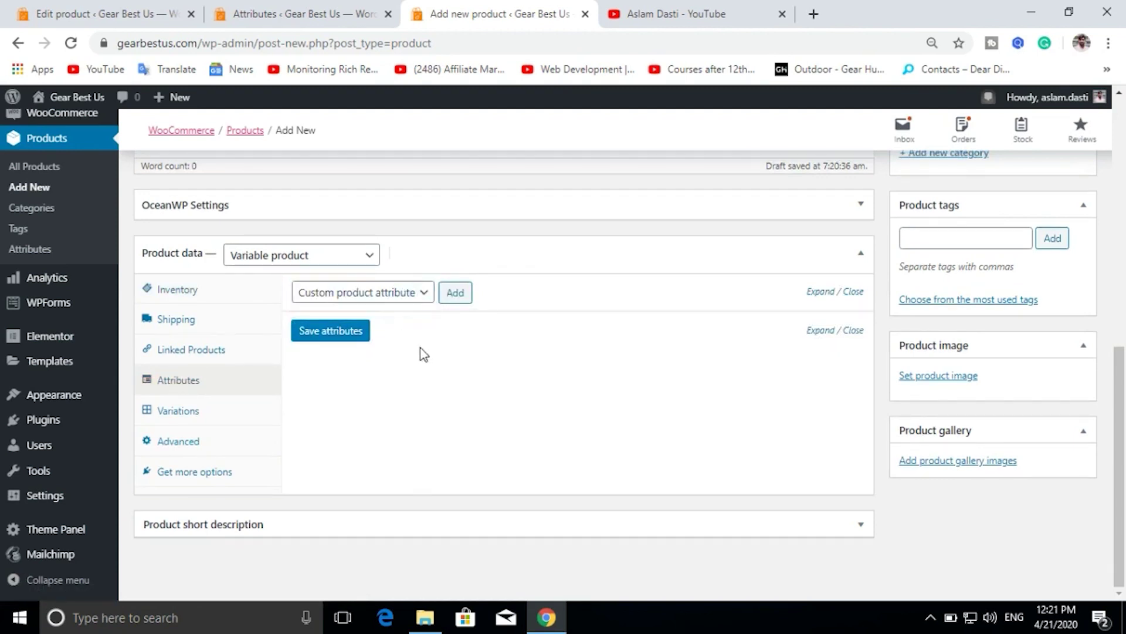
pyautogui.scroll(3, 270, 370)
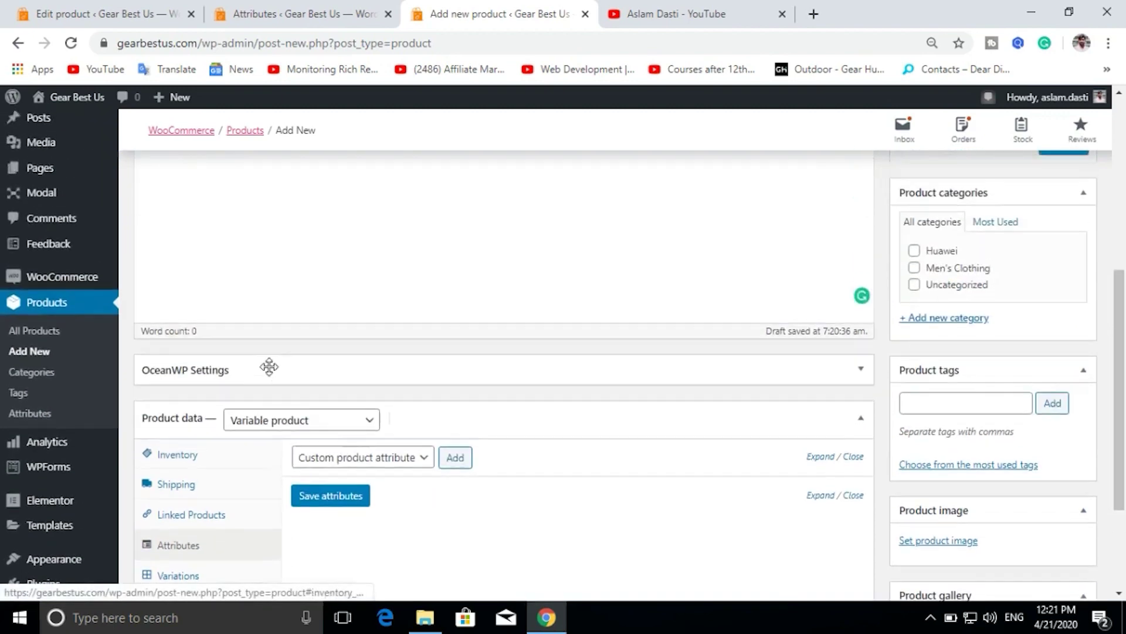
pyautogui.scroll(-1, 269, 367)
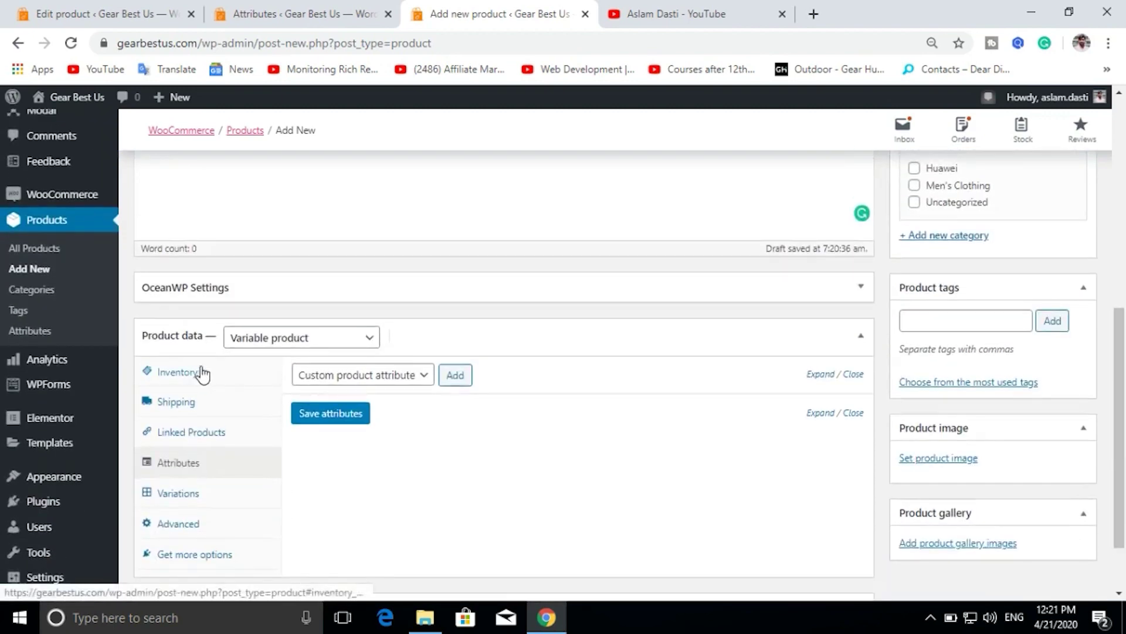
pyautogui.rightClick(33, 334)
pyautogui.click(88, 347)
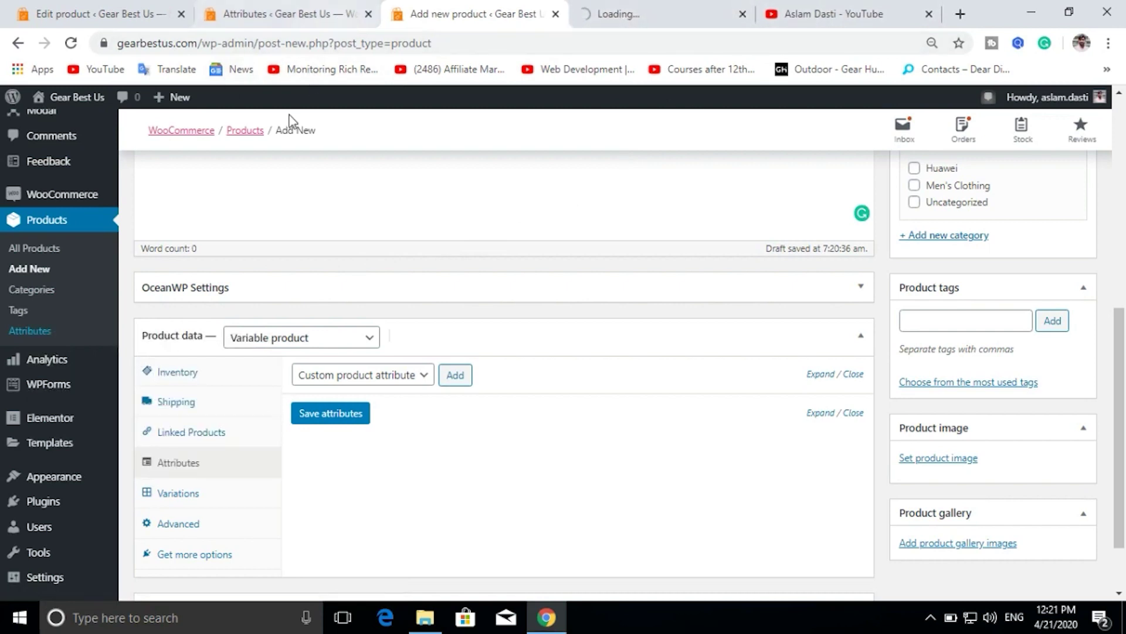
# Close the older Attributes tab and add a store-wide product attribute named Color with the type Color
pyautogui.click(368, 13)
pyautogui.click(508, 9)
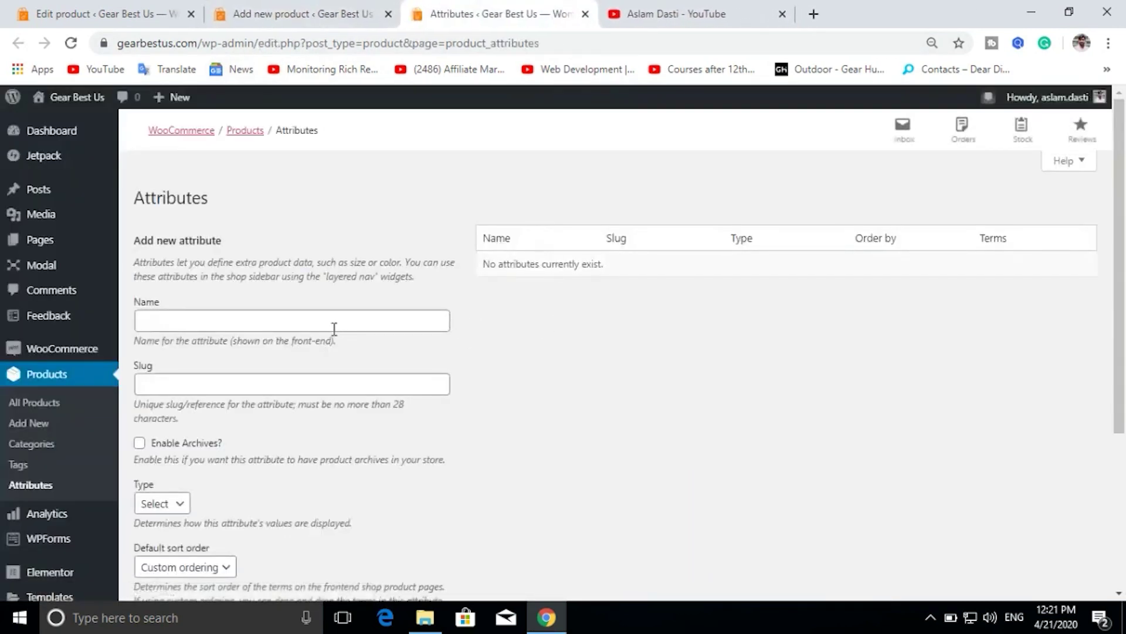
pyautogui.click(302, 321)
pyautogui.click(192, 359)
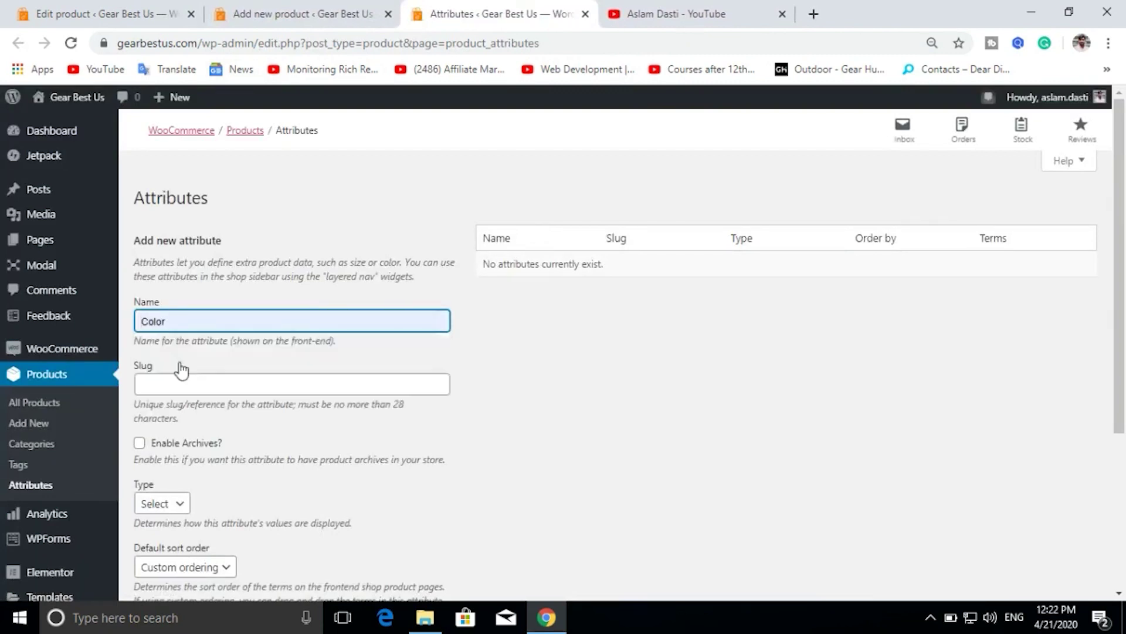
pyautogui.scroll(-4, 250, 391)
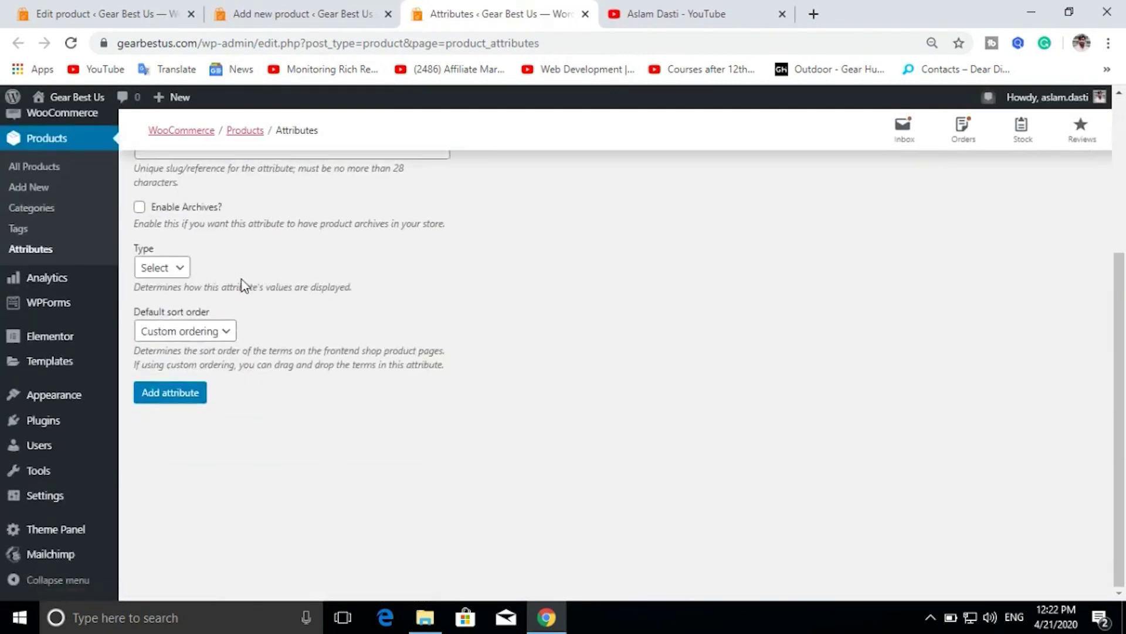
pyautogui.click(187, 274)
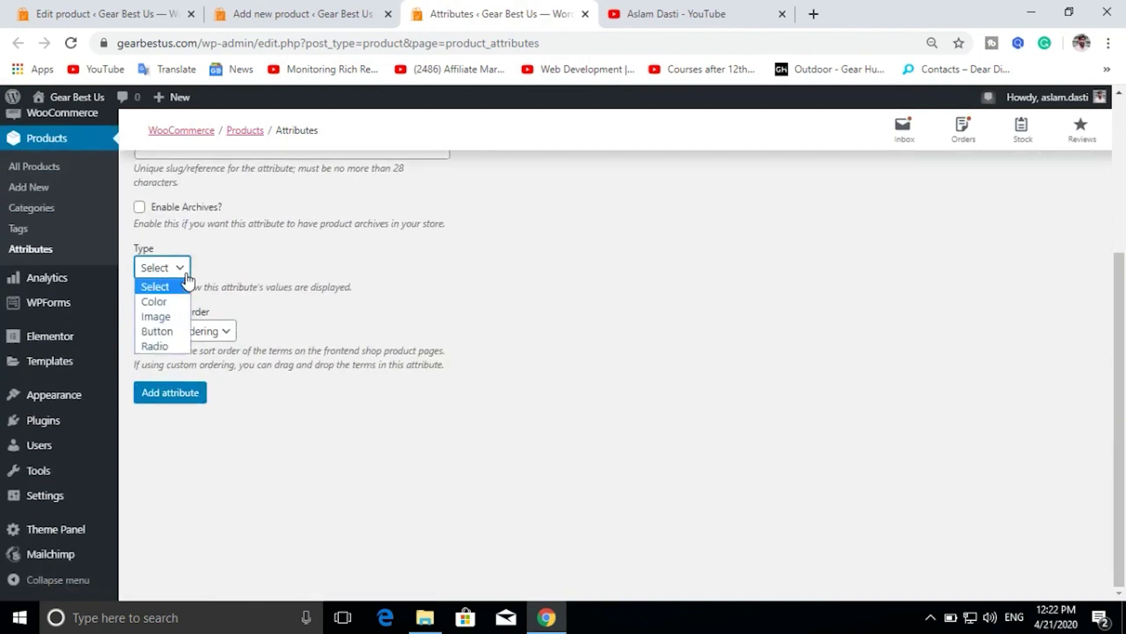
pyautogui.click(167, 305)
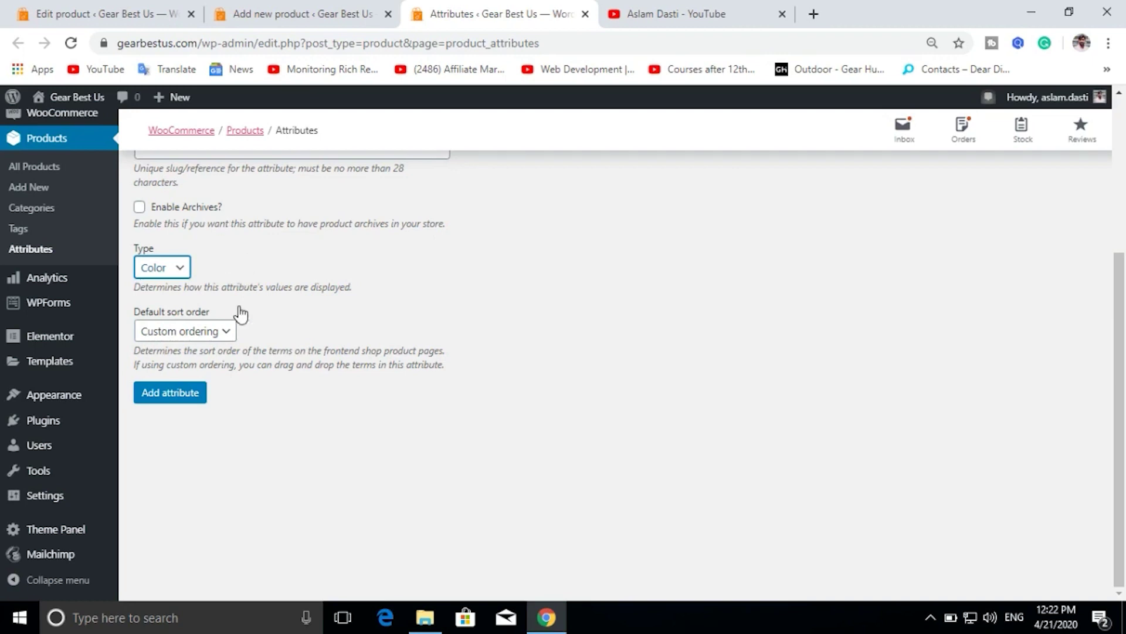
pyautogui.scroll(4, 243, 314)
pyautogui.scroll(-3, 239, 404)
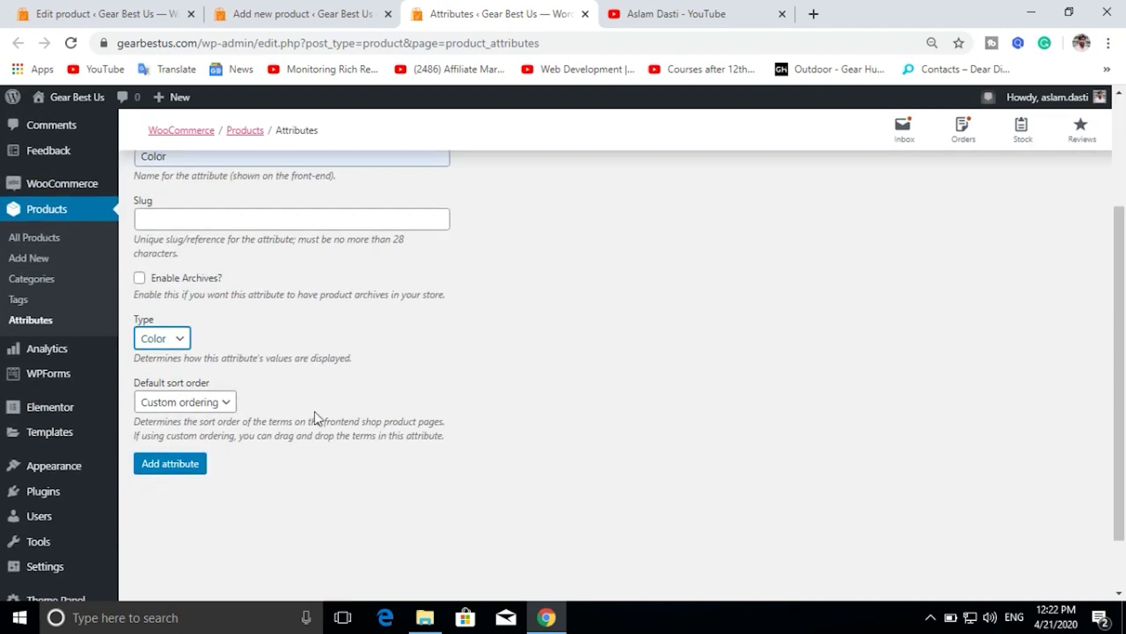
pyautogui.click(172, 468)
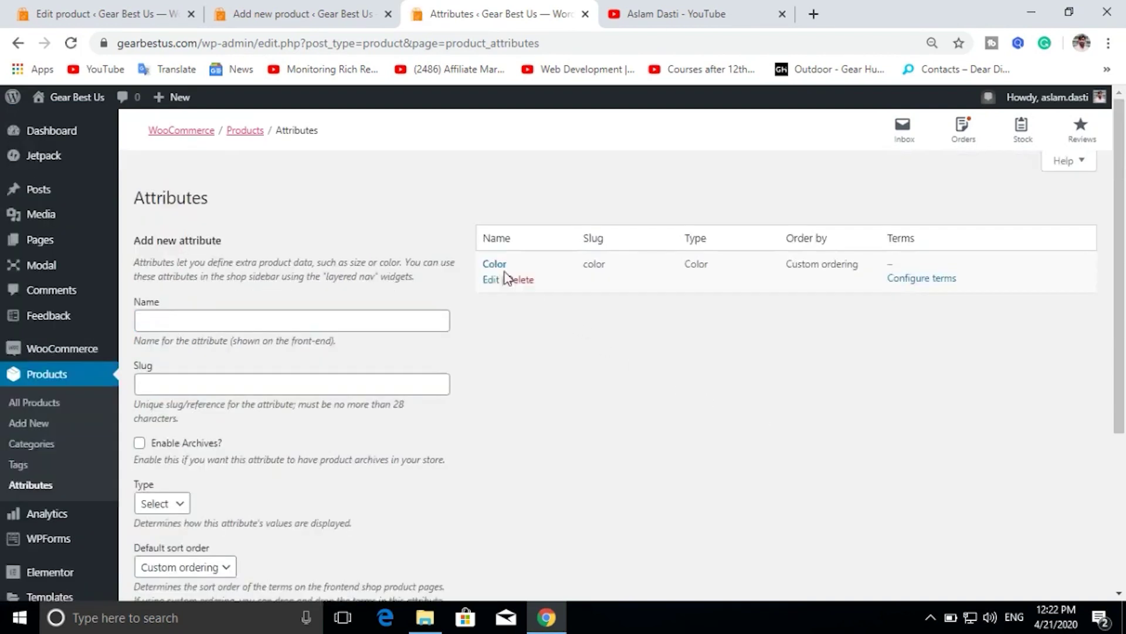
# Open the Color attribute's terms and add a term named Black with the swatch color #000000
pyautogui.moveTo(495, 276)
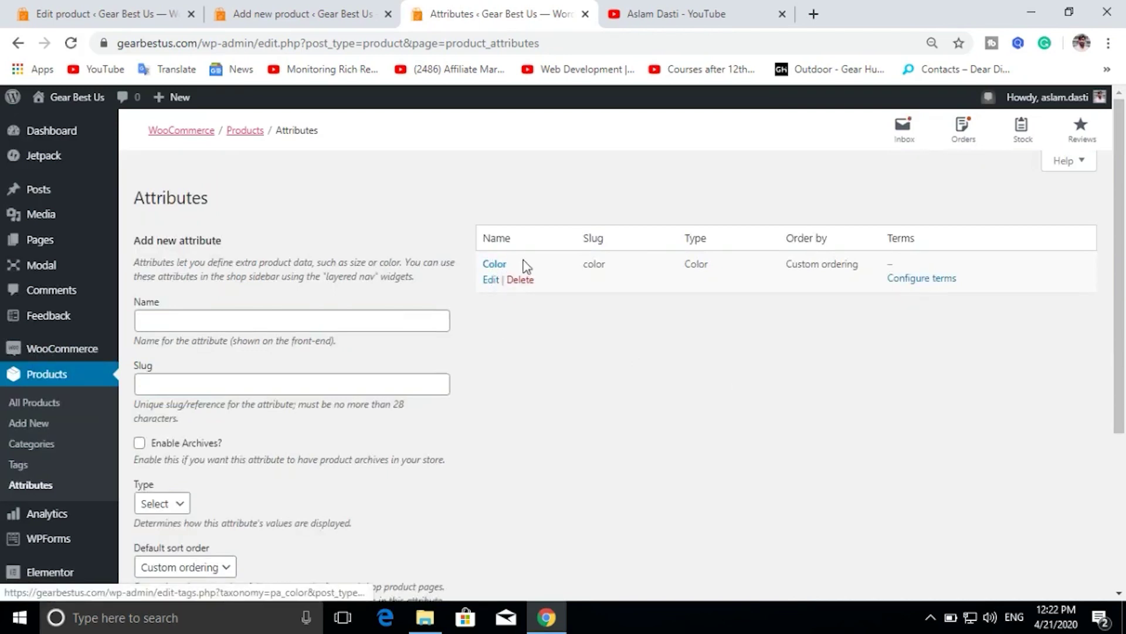
pyautogui.click(494, 265)
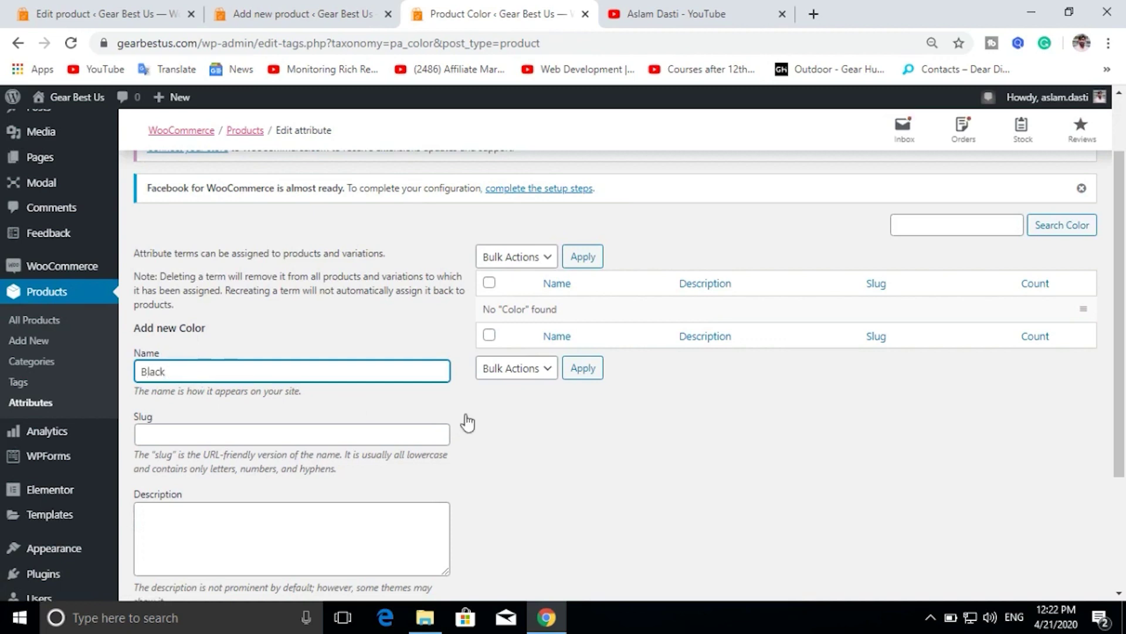
pyautogui.scroll(-3, 463, 425)
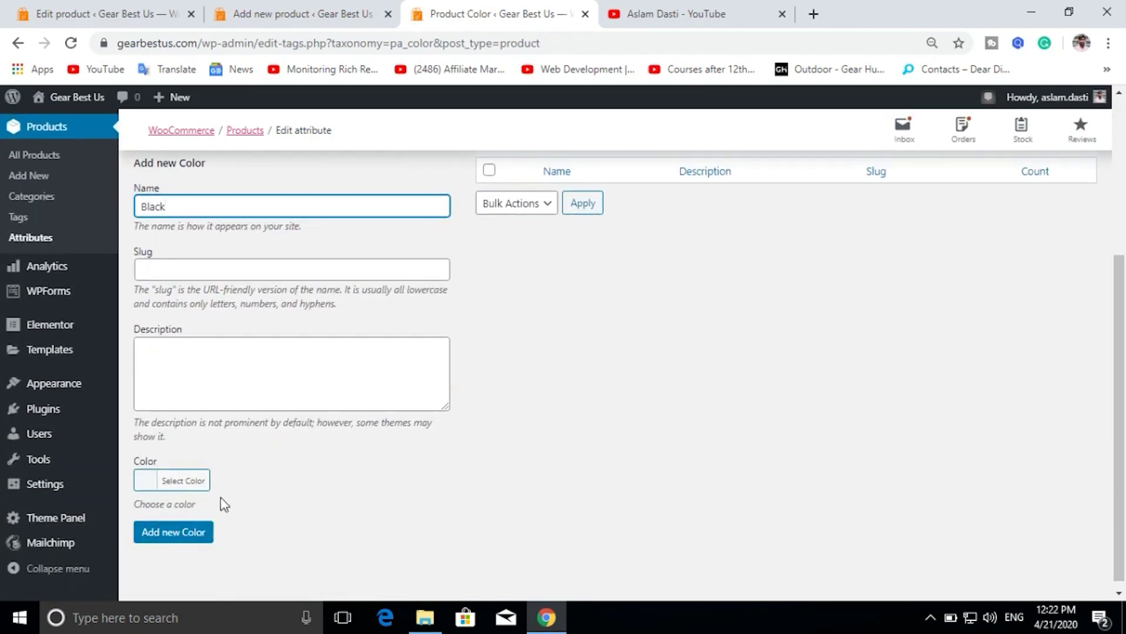
pyautogui.click(188, 480)
pyautogui.scroll(-3, 549, 503)
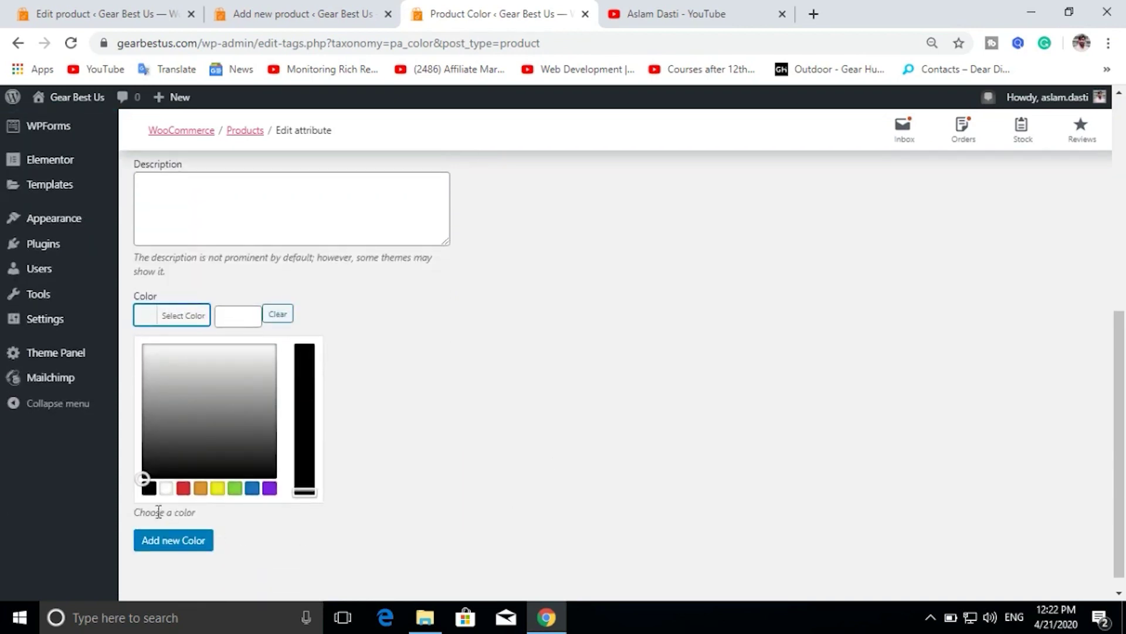
pyautogui.click(148, 491)
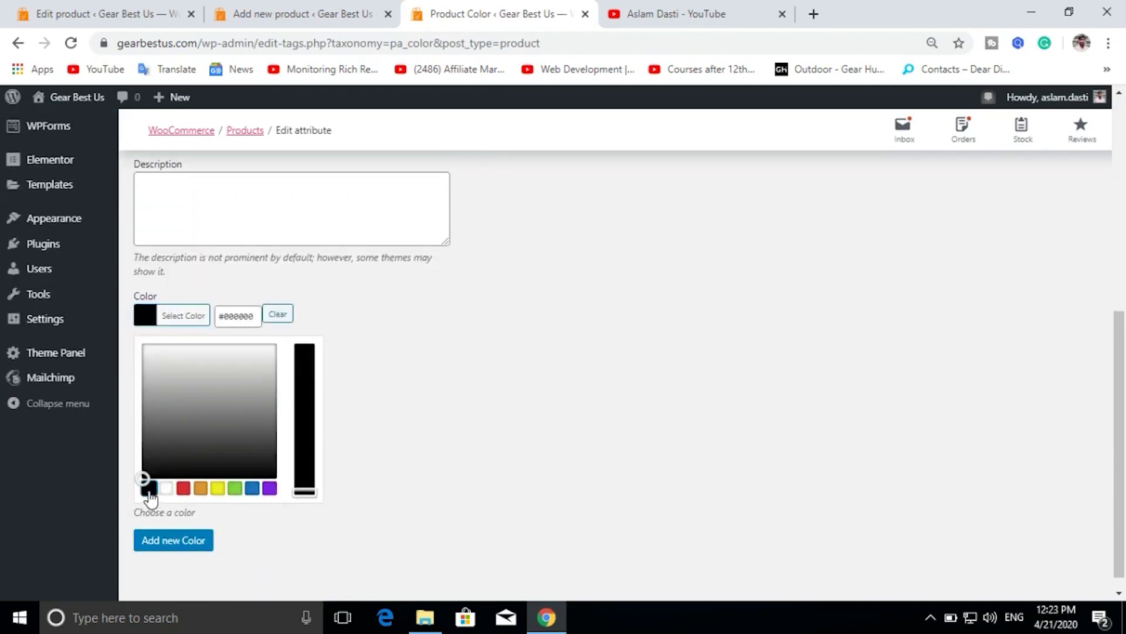
pyautogui.click(167, 542)
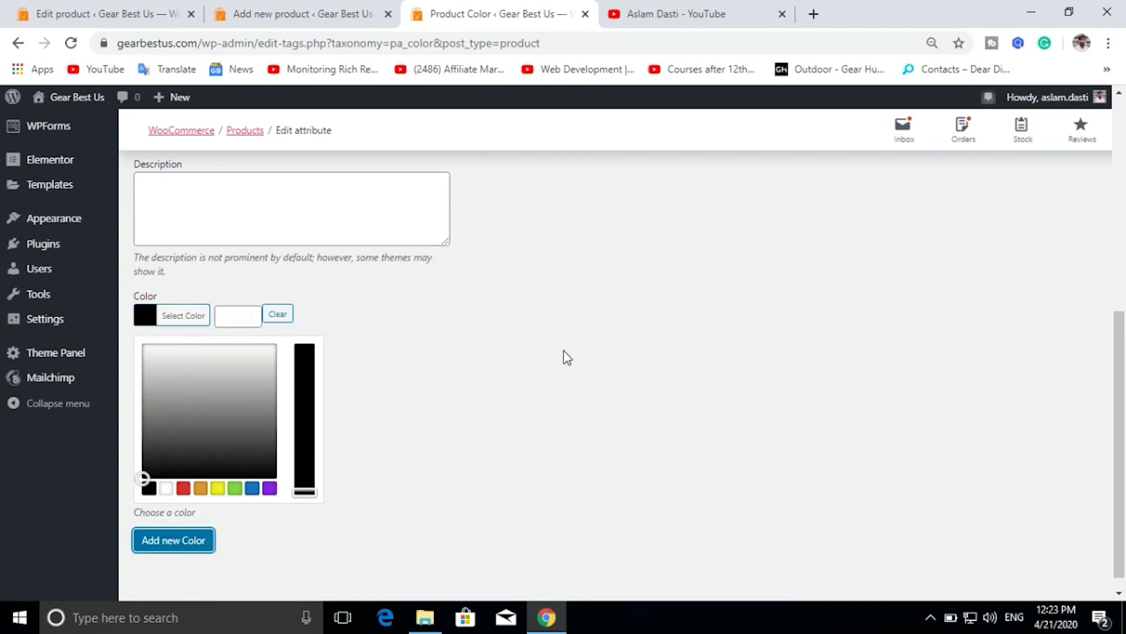
# Add a Color term named Blue with the preset blue swatch #1e73be
pyautogui.scroll(3, 569, 346)
pyautogui.scroll(3, 305, 340)
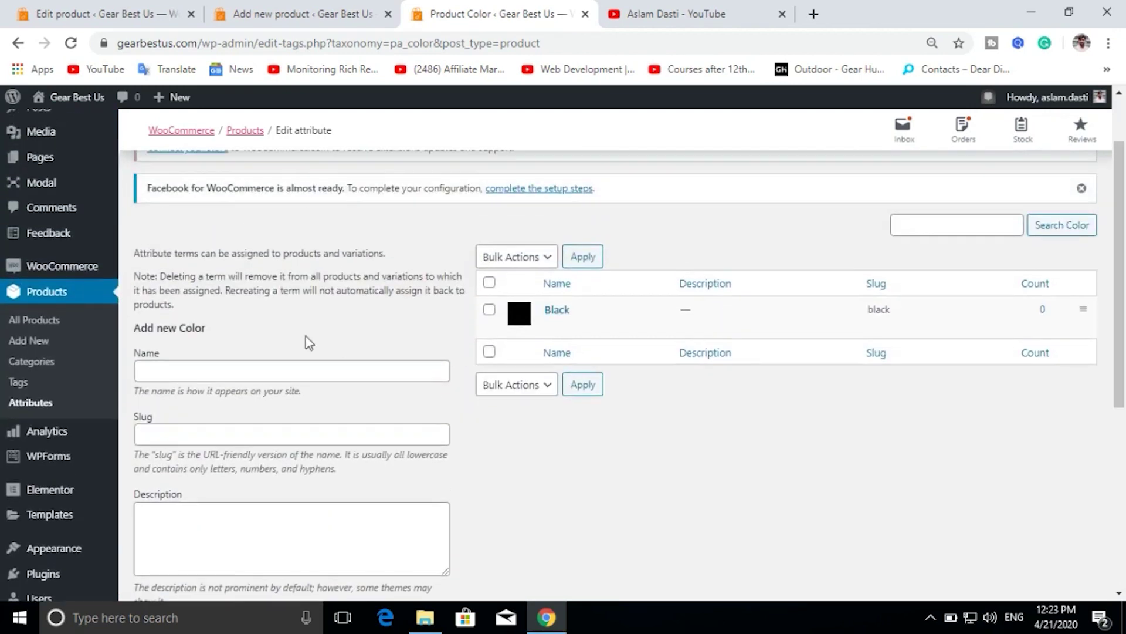
pyautogui.click(203, 365)
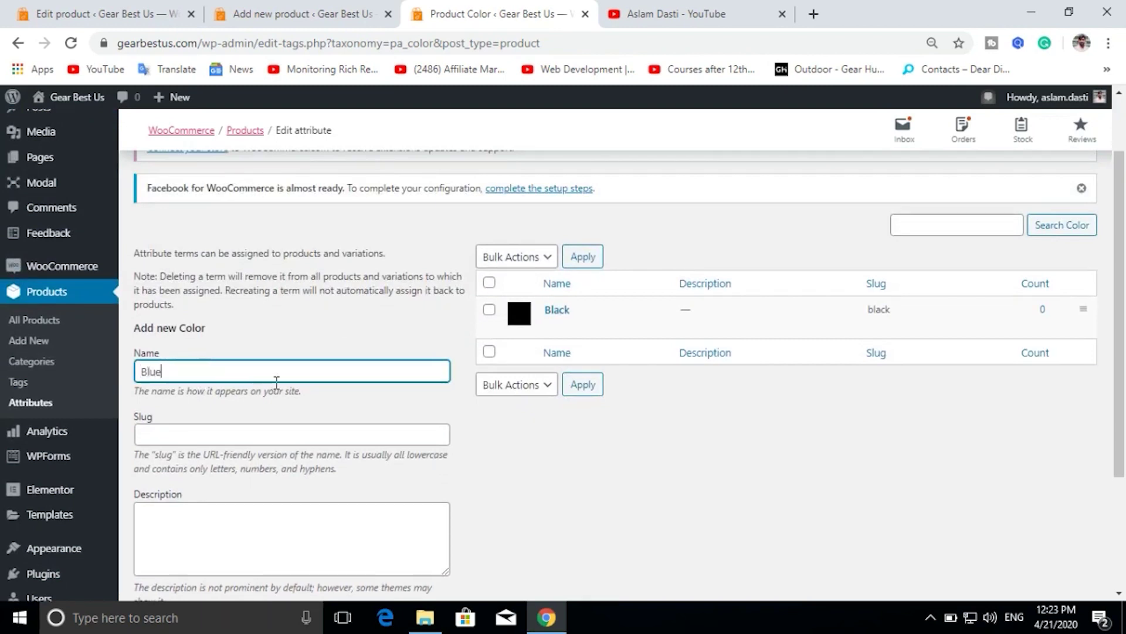
pyautogui.scroll(-3, 276, 382)
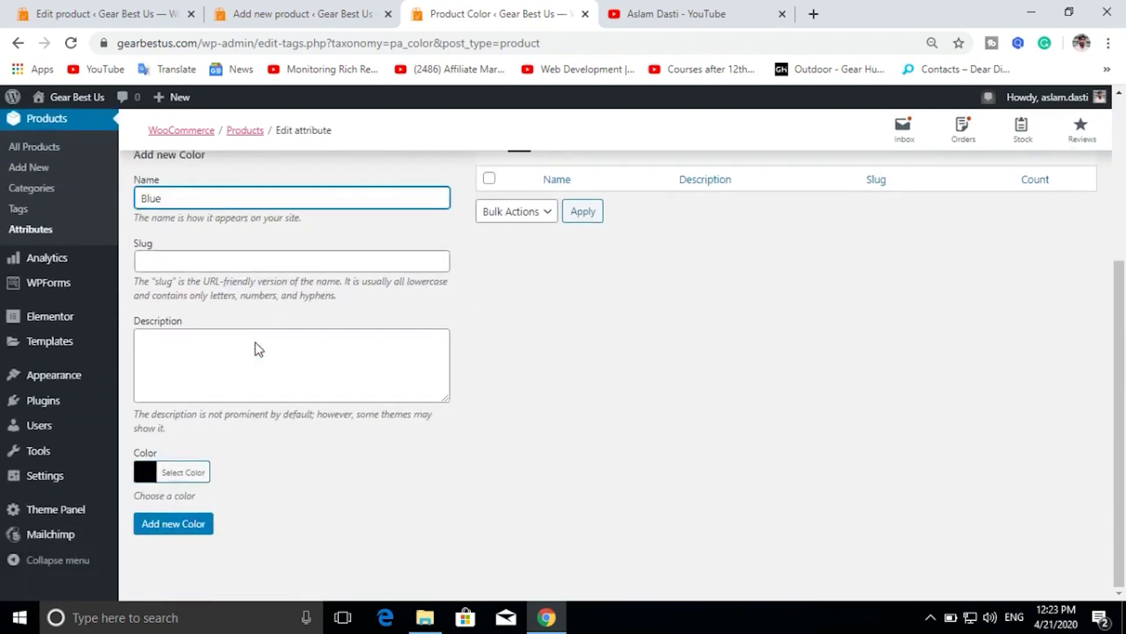
pyautogui.click(185, 472)
pyautogui.scroll(-1, 509, 442)
pyautogui.scroll(-2, 509, 442)
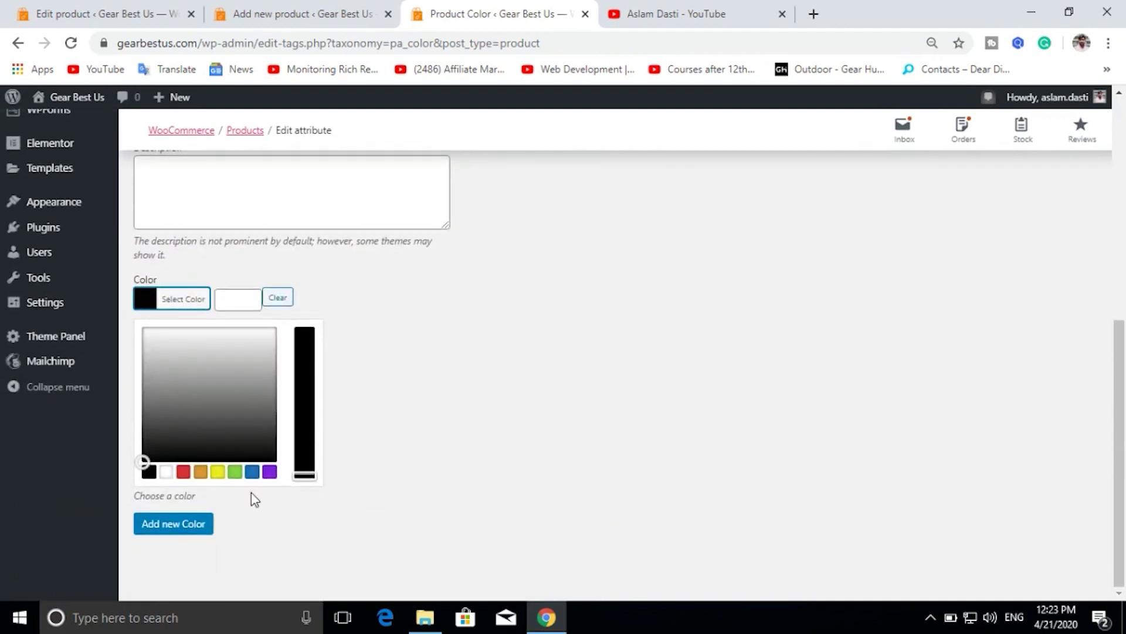
pyautogui.click(253, 473)
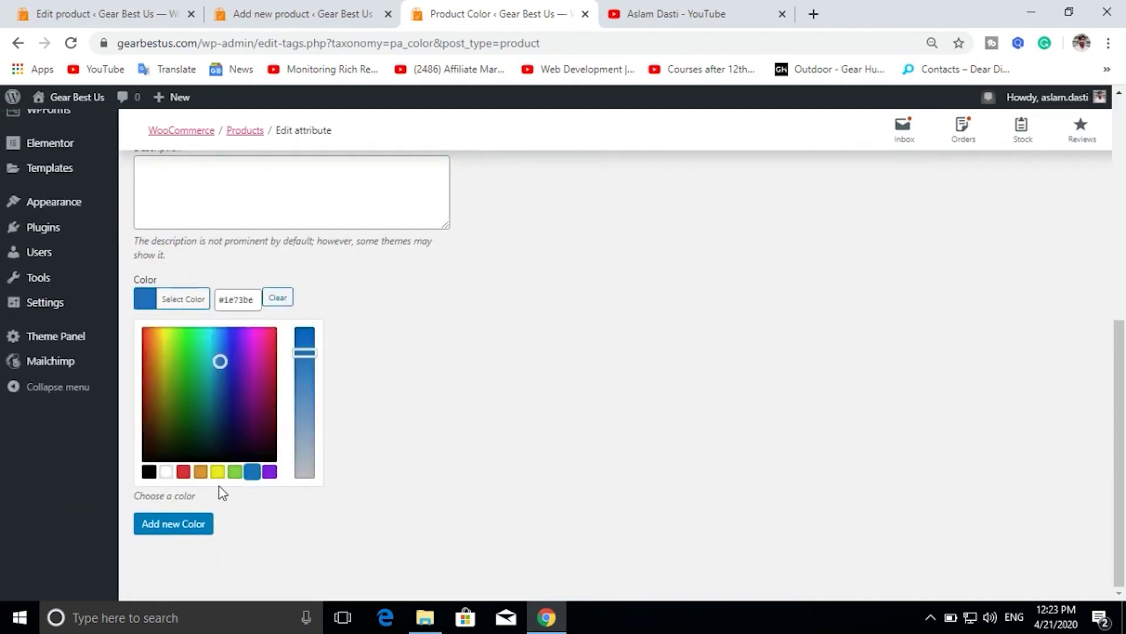
pyautogui.click(167, 535)
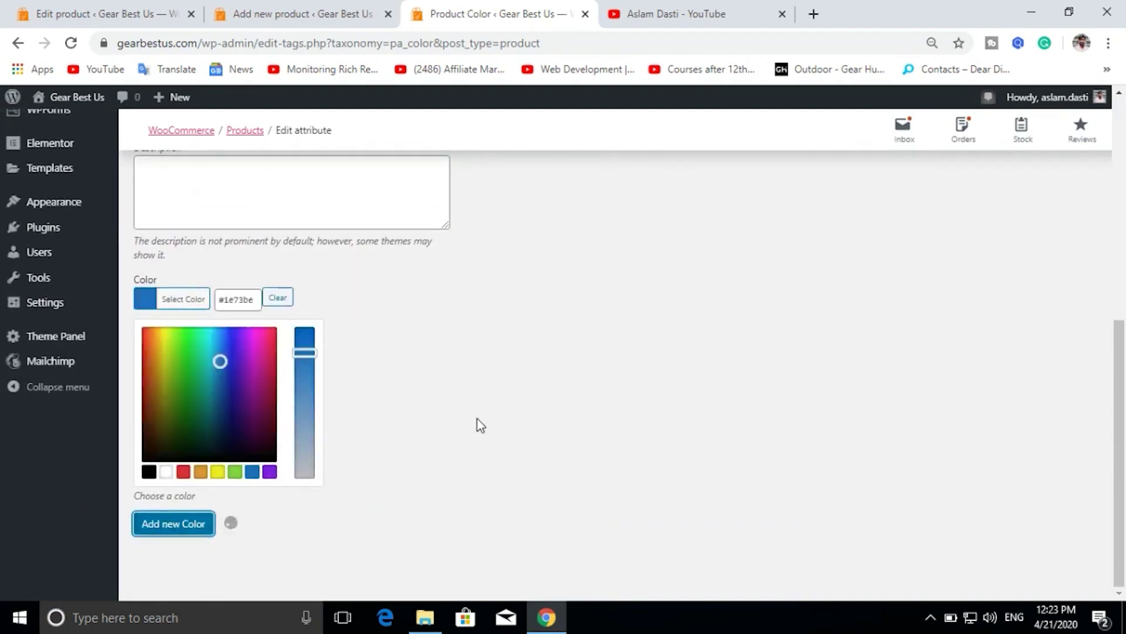
# Add a Color term named Red with the preset red swatch #dd3333
pyautogui.scroll(4, 460, 389)
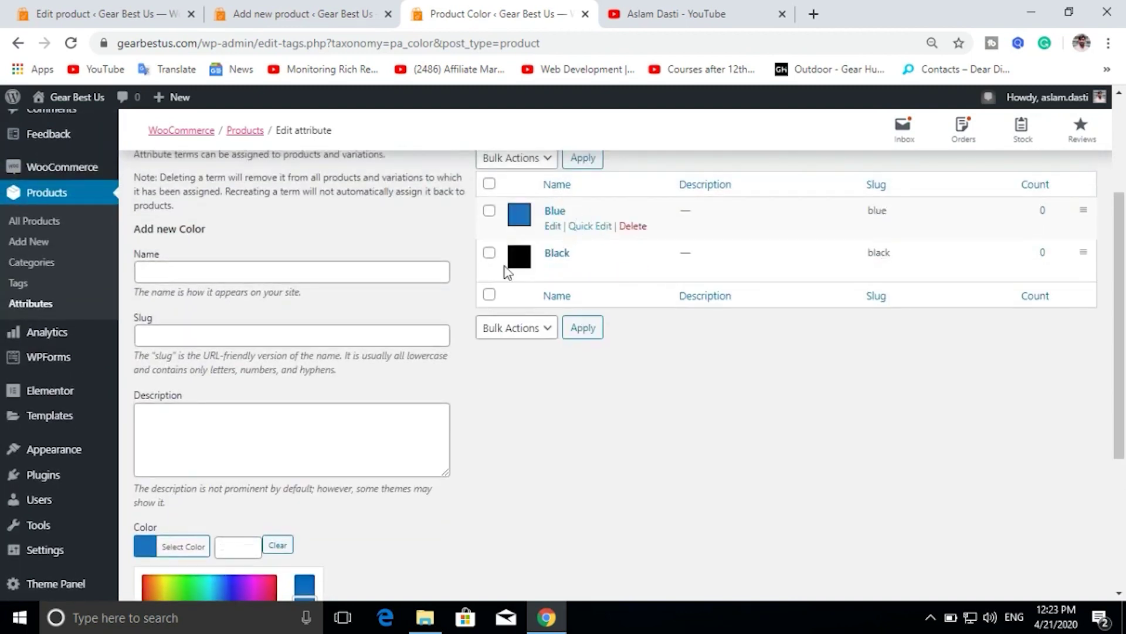
pyautogui.click(196, 271)
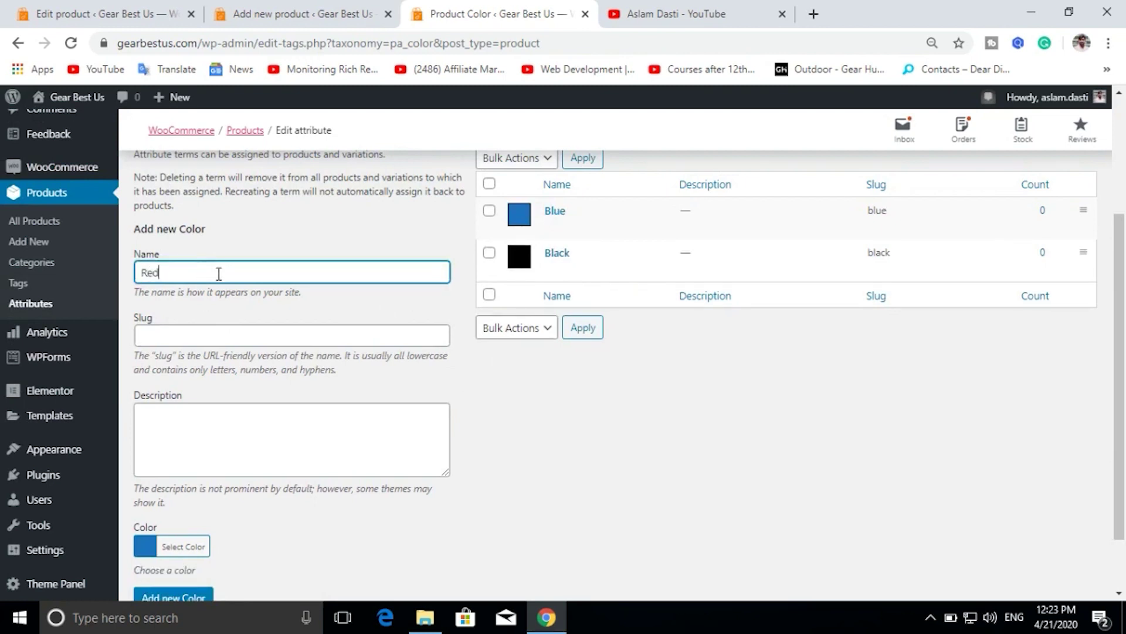
pyautogui.scroll(-1, 218, 274)
pyautogui.click(180, 477)
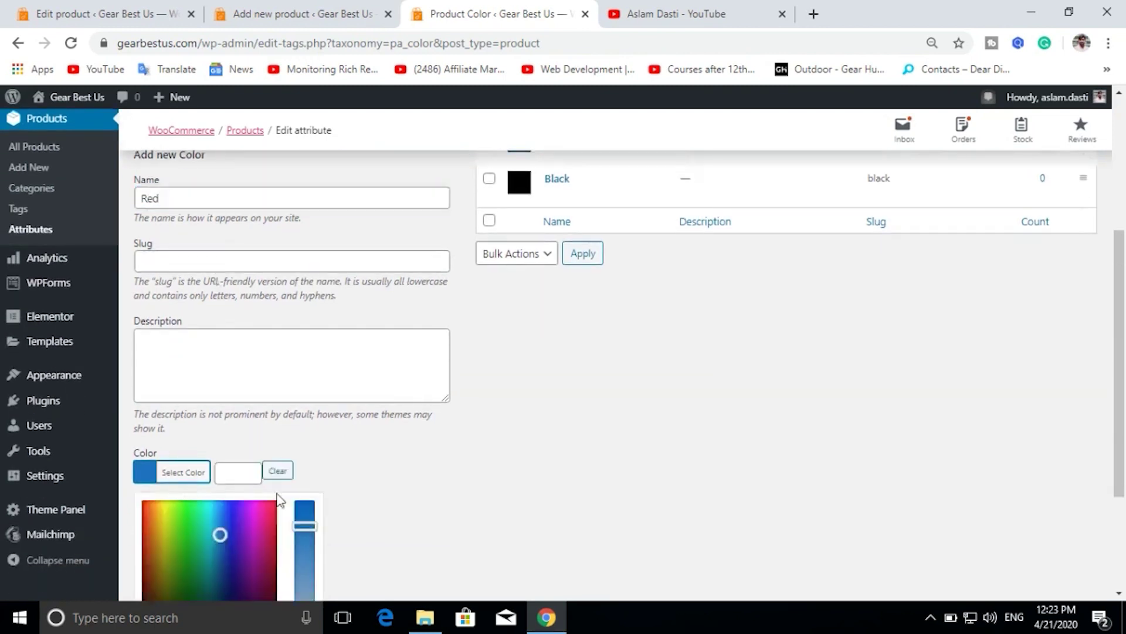
pyautogui.scroll(-2, 317, 504)
pyautogui.click(187, 482)
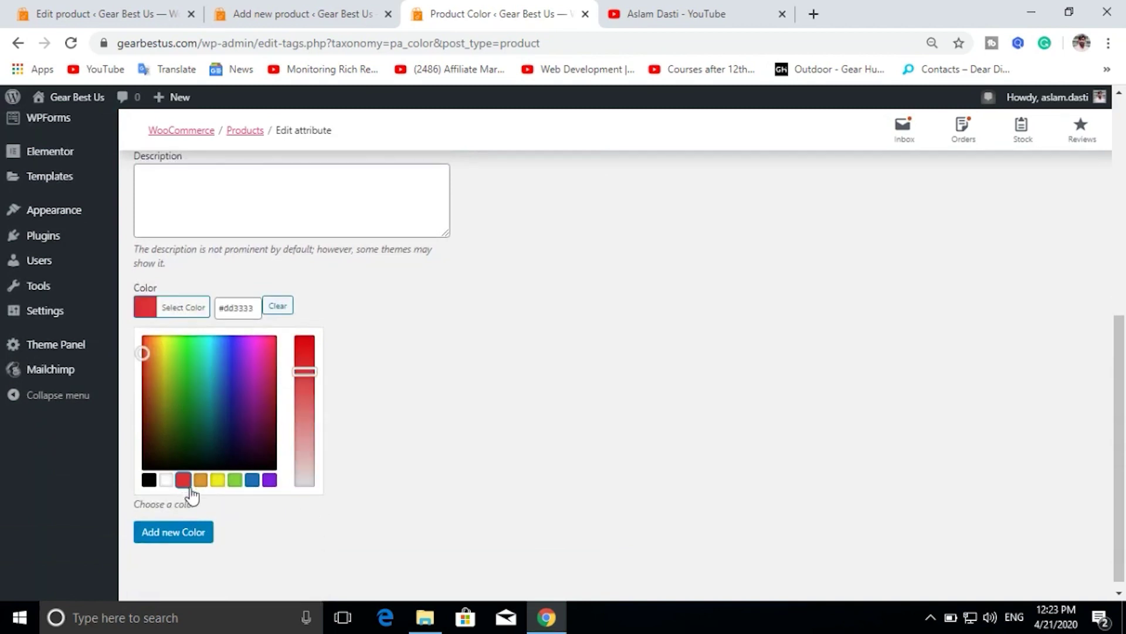
pyautogui.click(168, 533)
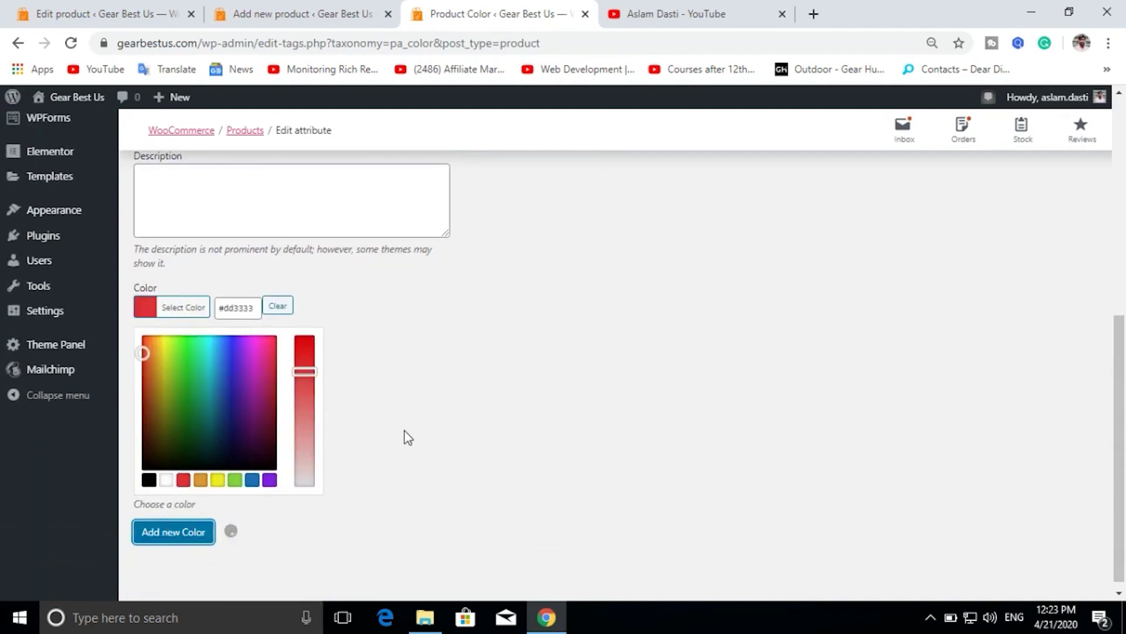
# Add a second store-wide product attribute named Size with the type Button and open its terms page
pyautogui.scroll(7, 404, 430)
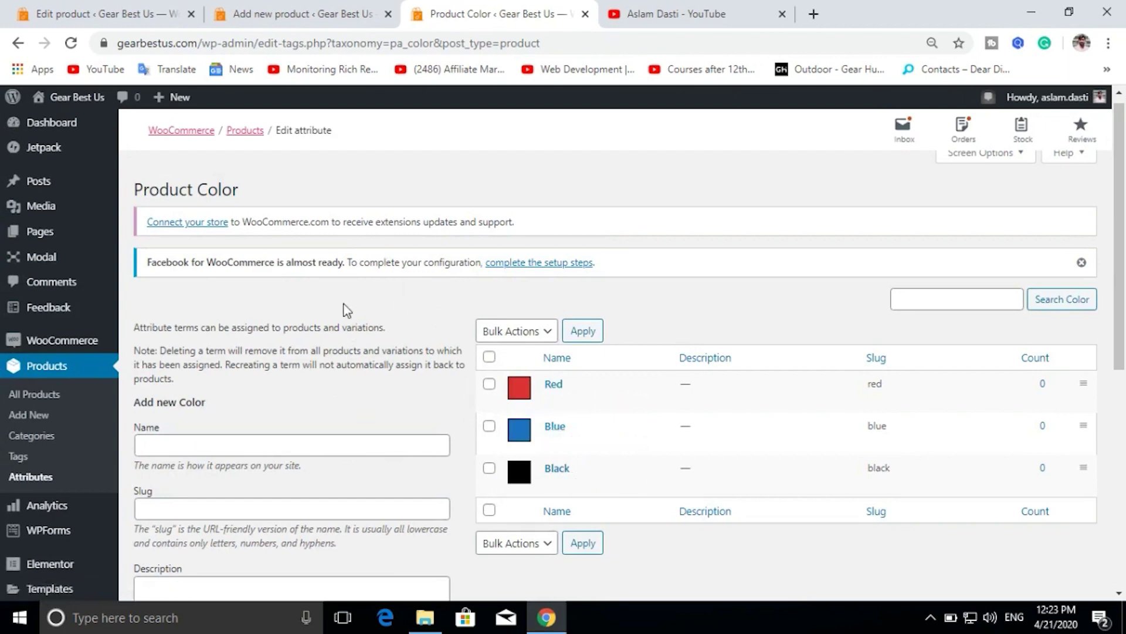
pyautogui.scroll(-5, 346, 311)
pyautogui.scroll(4, 346, 310)
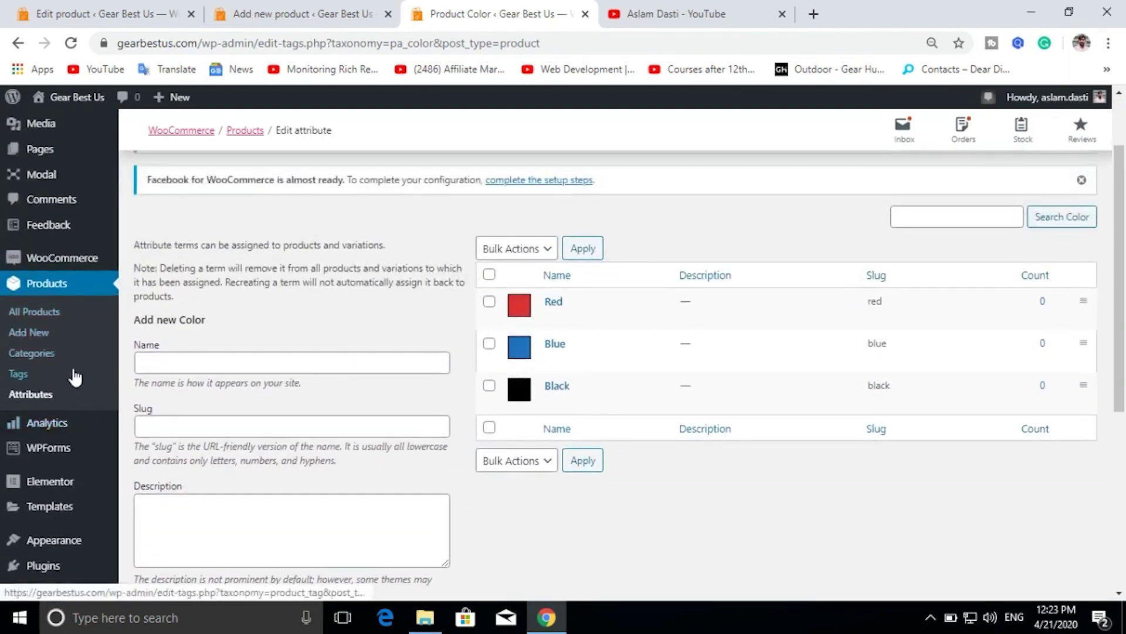
pyautogui.click(30, 394)
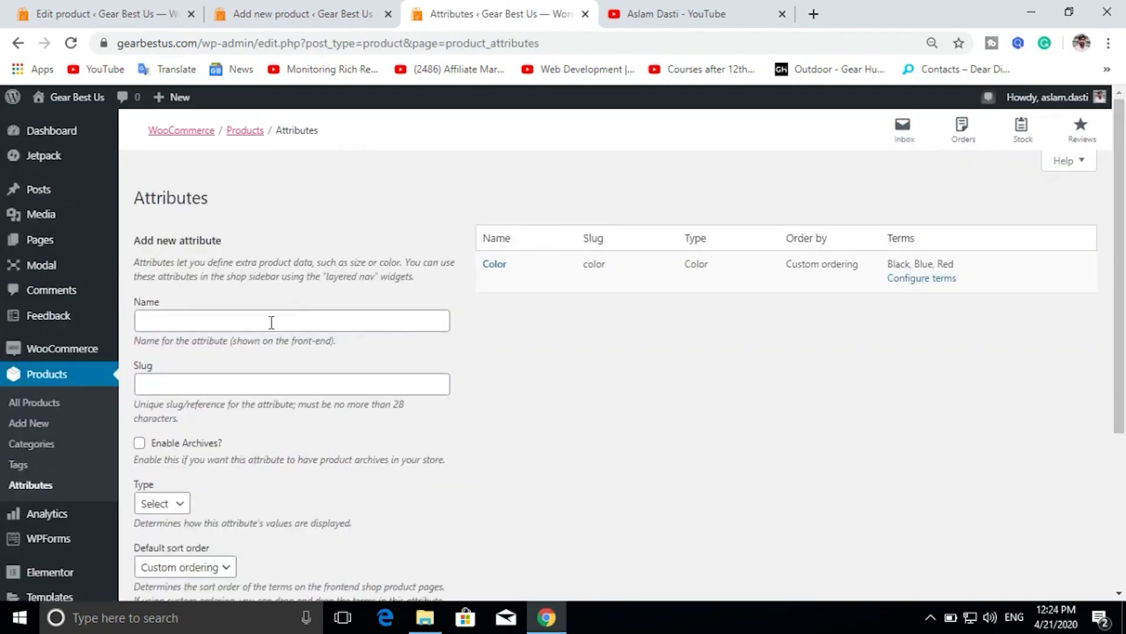
pyautogui.click(270, 323)
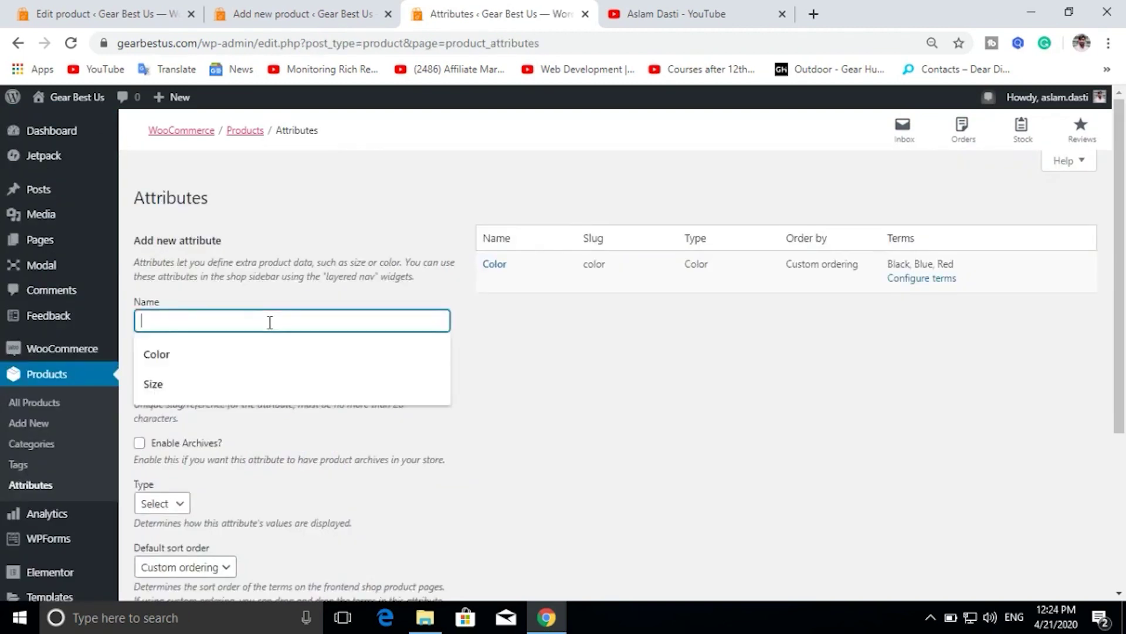
pyautogui.click(226, 380)
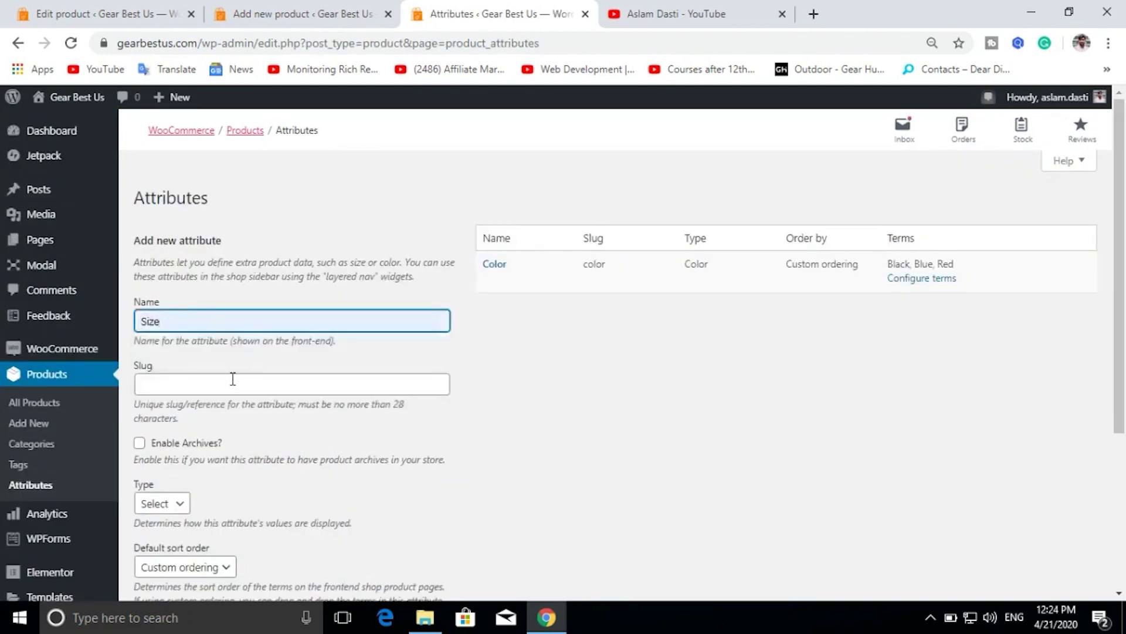
pyautogui.scroll(-1, 326, 381)
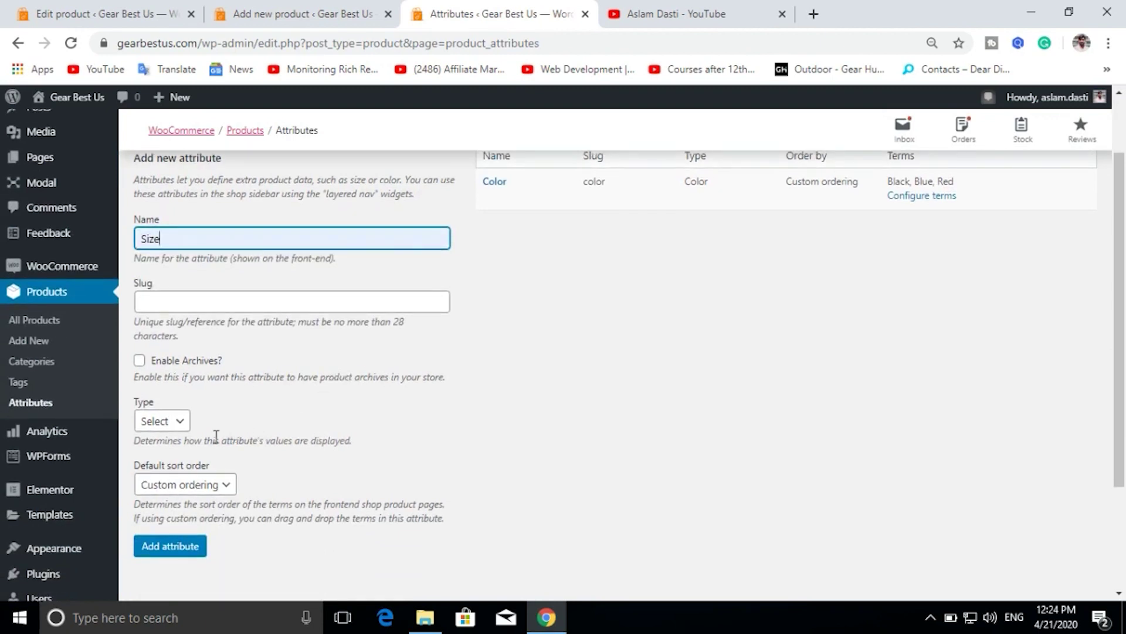
pyautogui.click(179, 427)
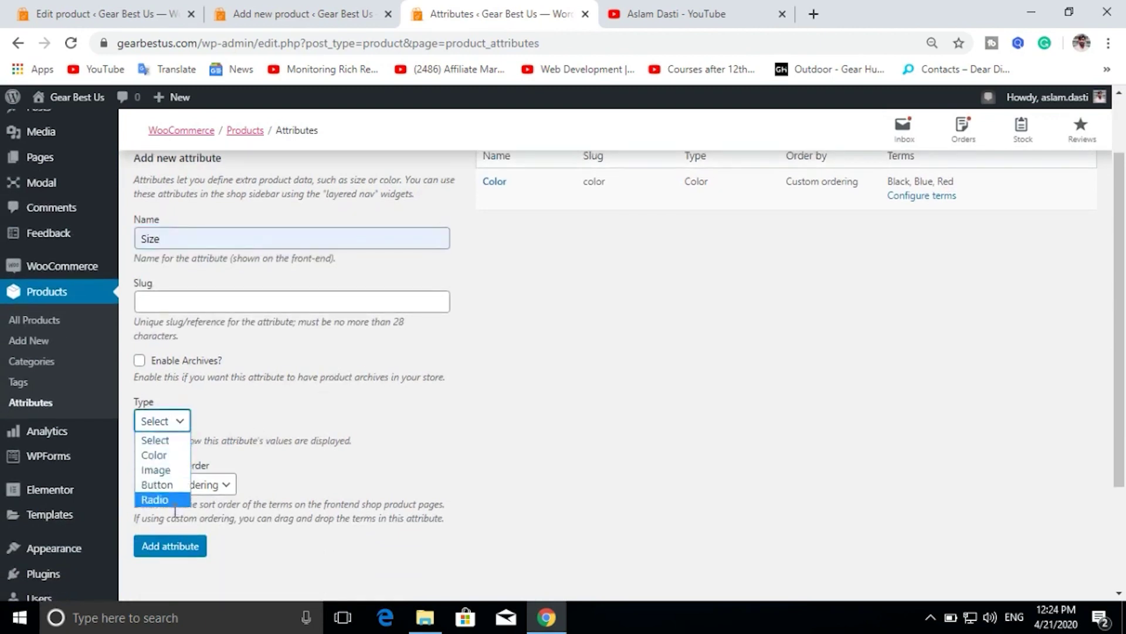
pyautogui.click(156, 484)
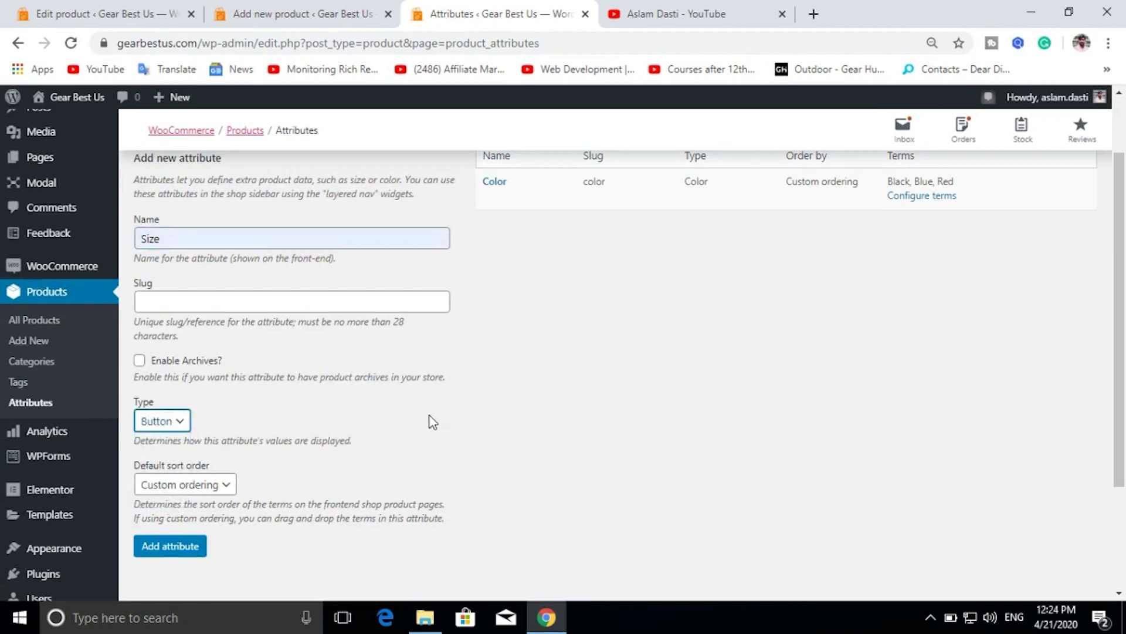
pyautogui.scroll(-1, 430, 422)
pyautogui.scroll(-3, 430, 423)
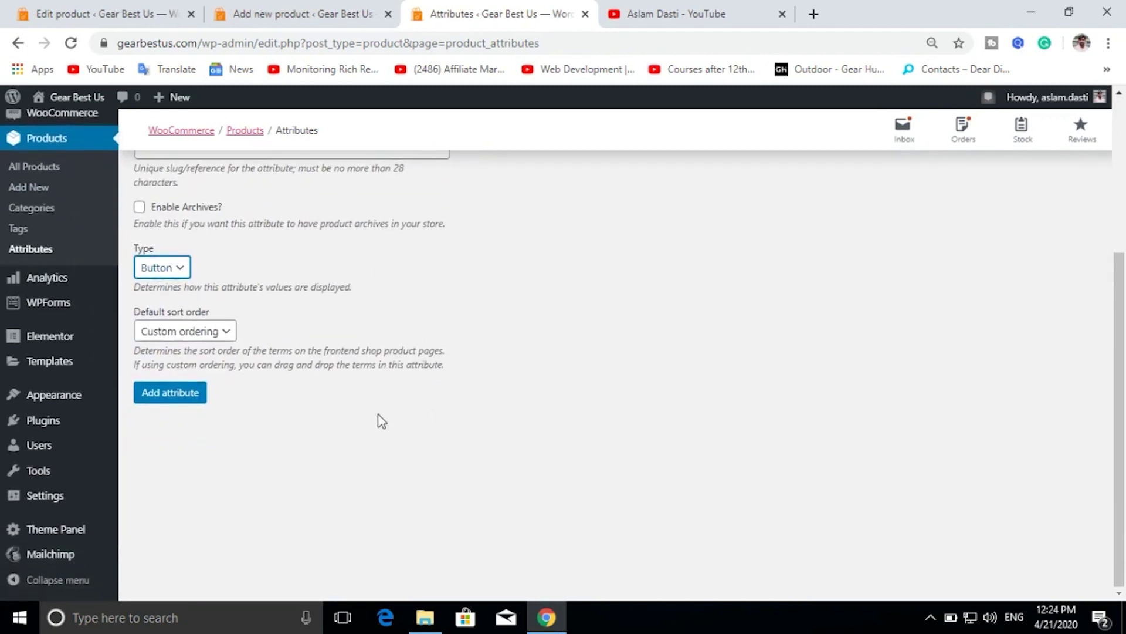
pyautogui.click(170, 402)
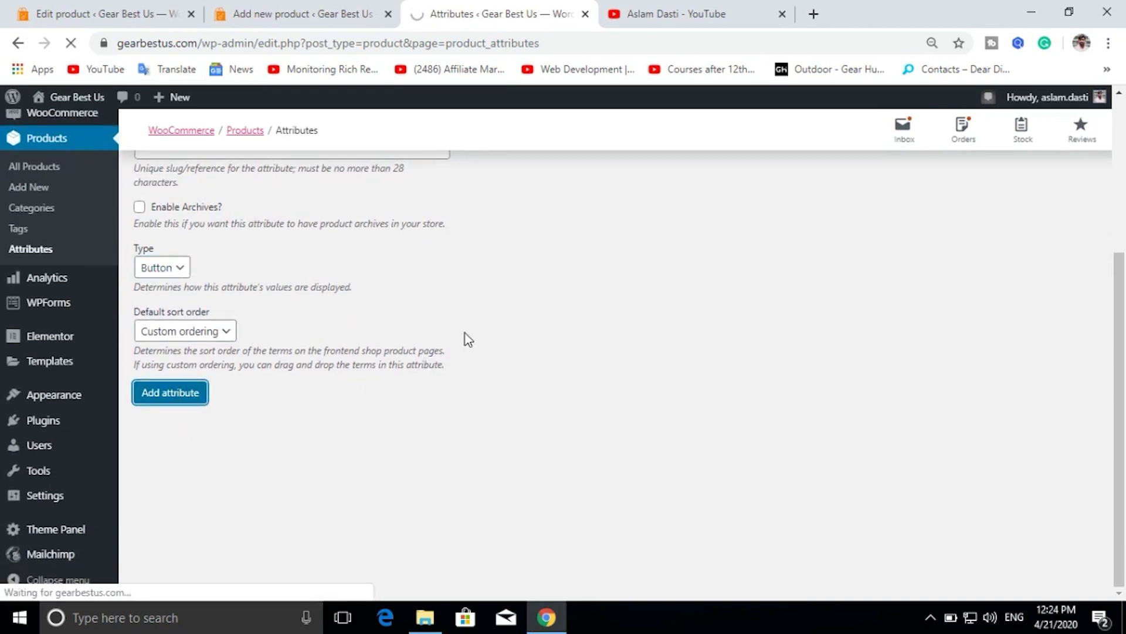
pyautogui.click(491, 306)
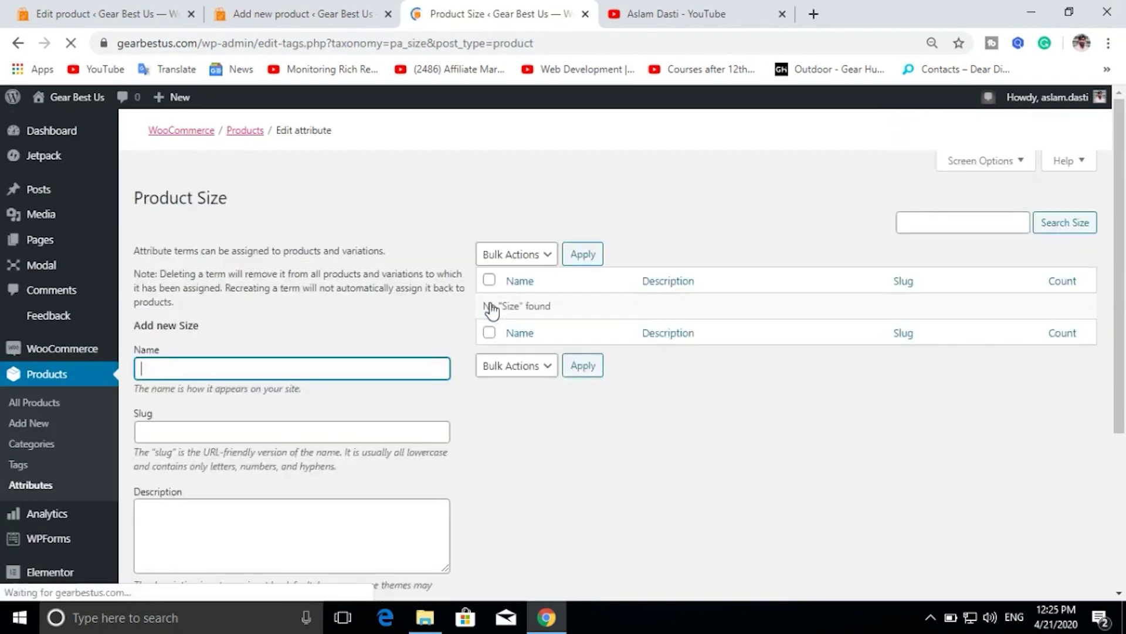
# Add three terms named S, M and L to the Size attribute
pyautogui.scroll(-3, 287, 437)
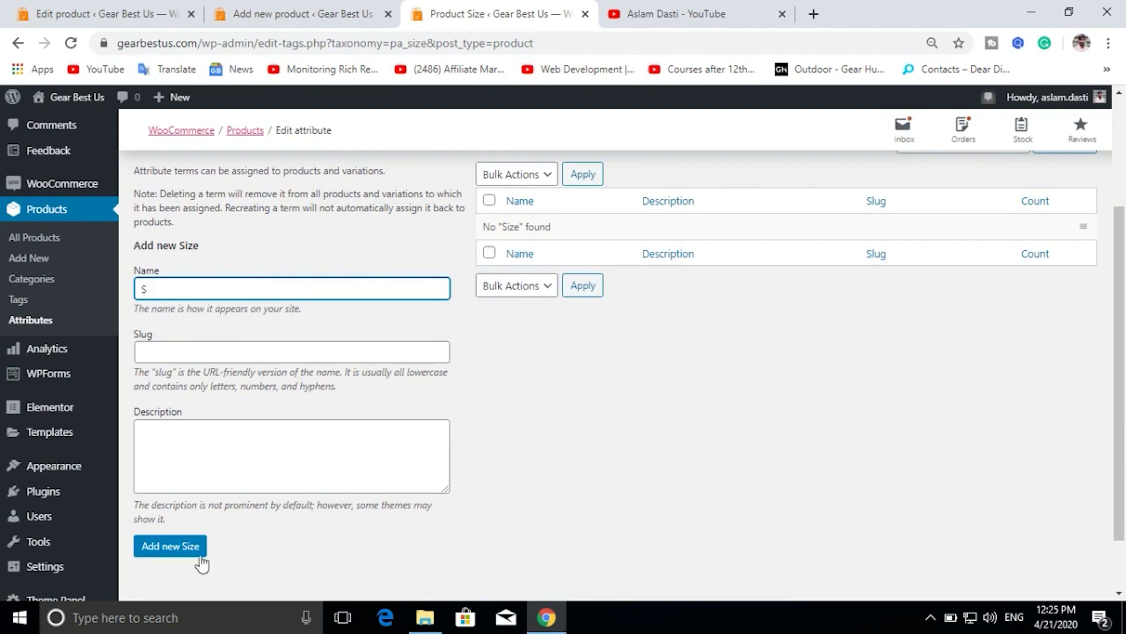
pyautogui.click(184, 546)
pyautogui.click(162, 288)
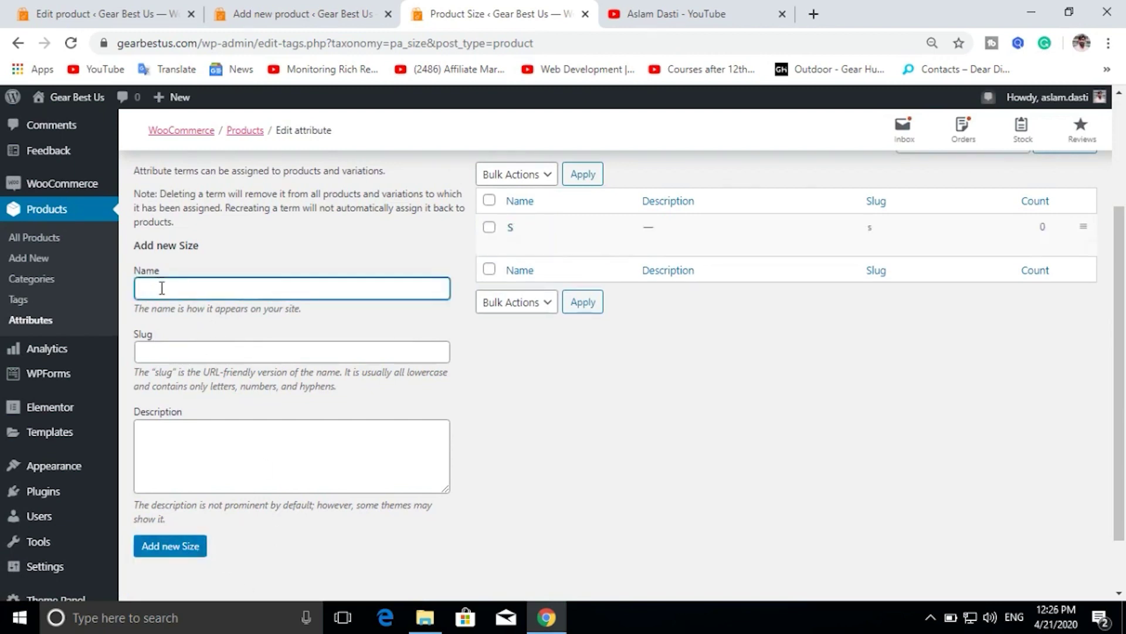
pyautogui.write('M')
pyautogui.click(186, 545)
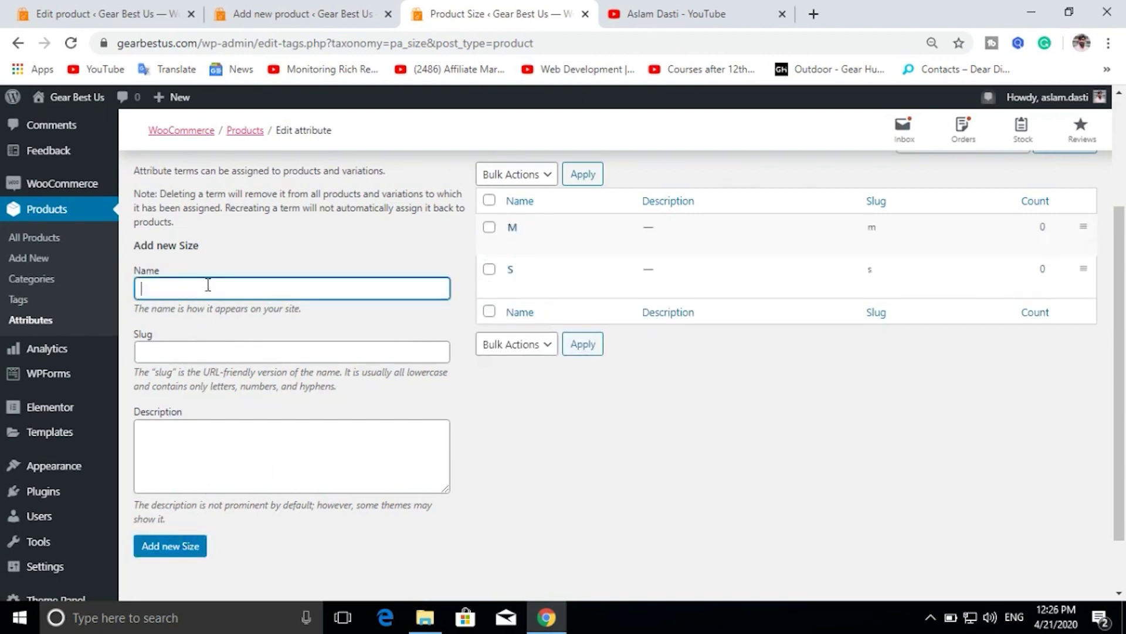
pyautogui.write('L')
pyautogui.click(189, 543)
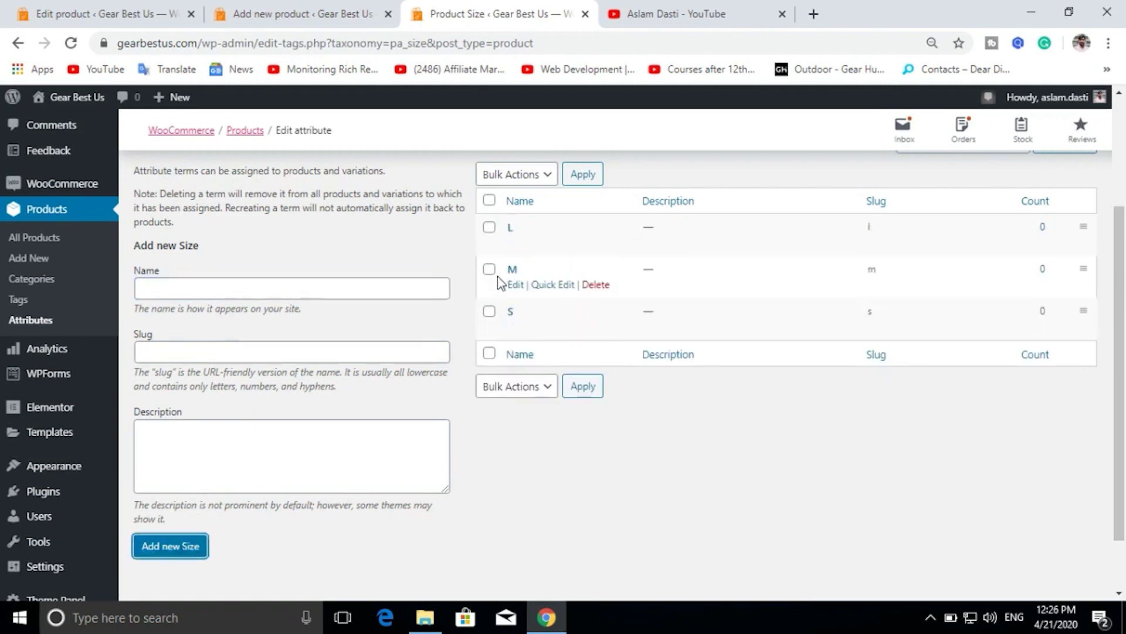
# Return to the T Shirts product and save it as a draft so the new attributes can be chosen
pyautogui.click(343, 12)
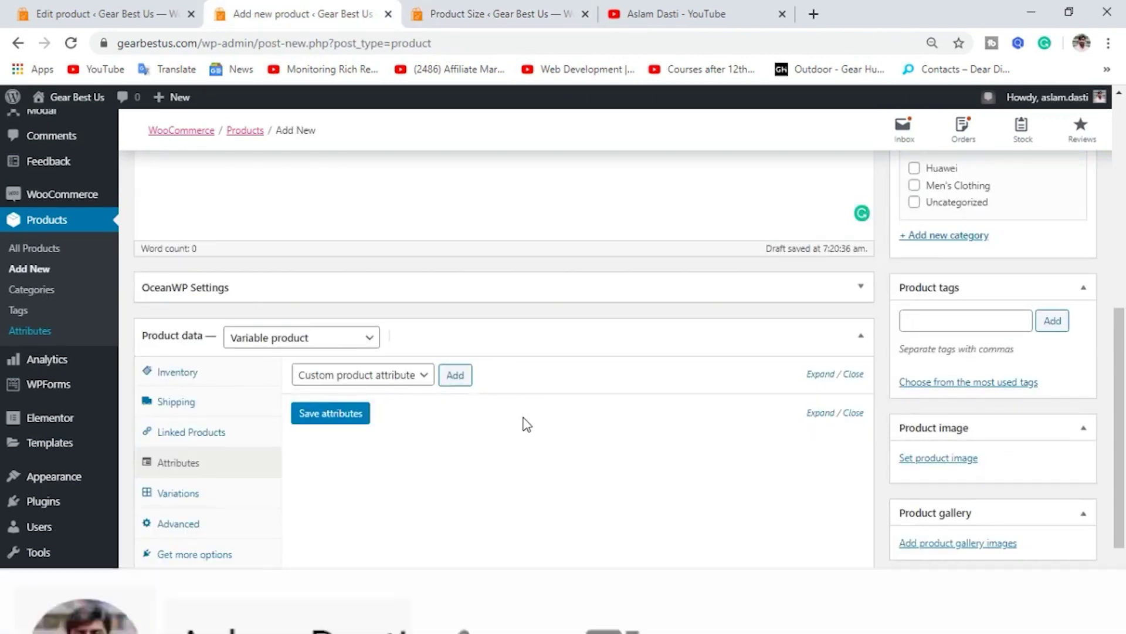
pyautogui.scroll(6, 524, 419)
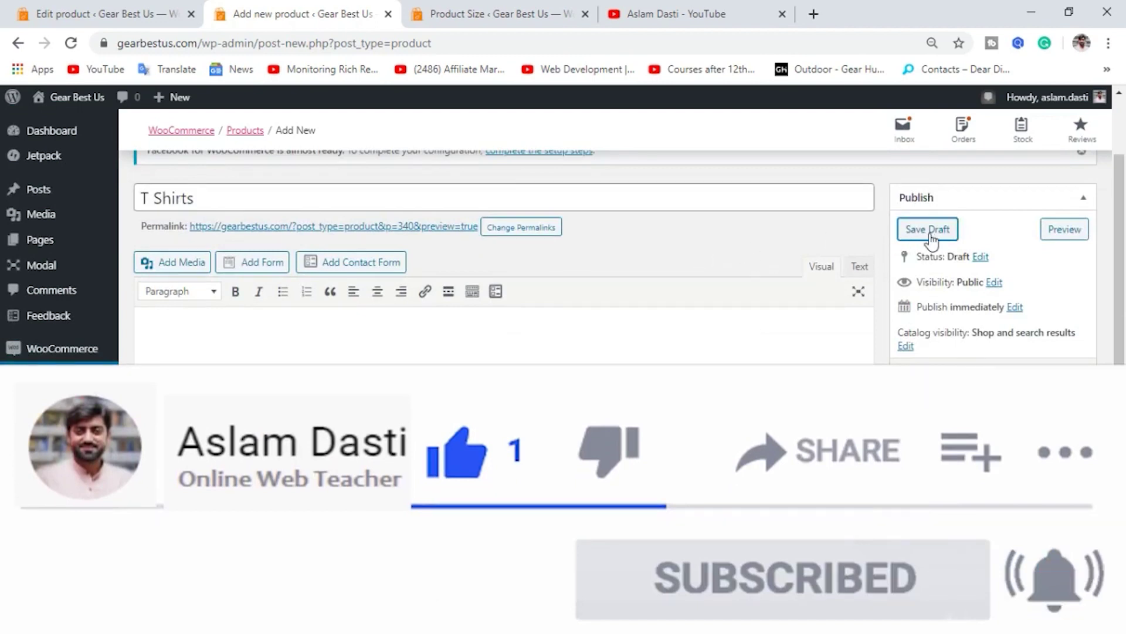
pyautogui.scroll(-3, 639, 352)
pyautogui.scroll(-3, 636, 360)
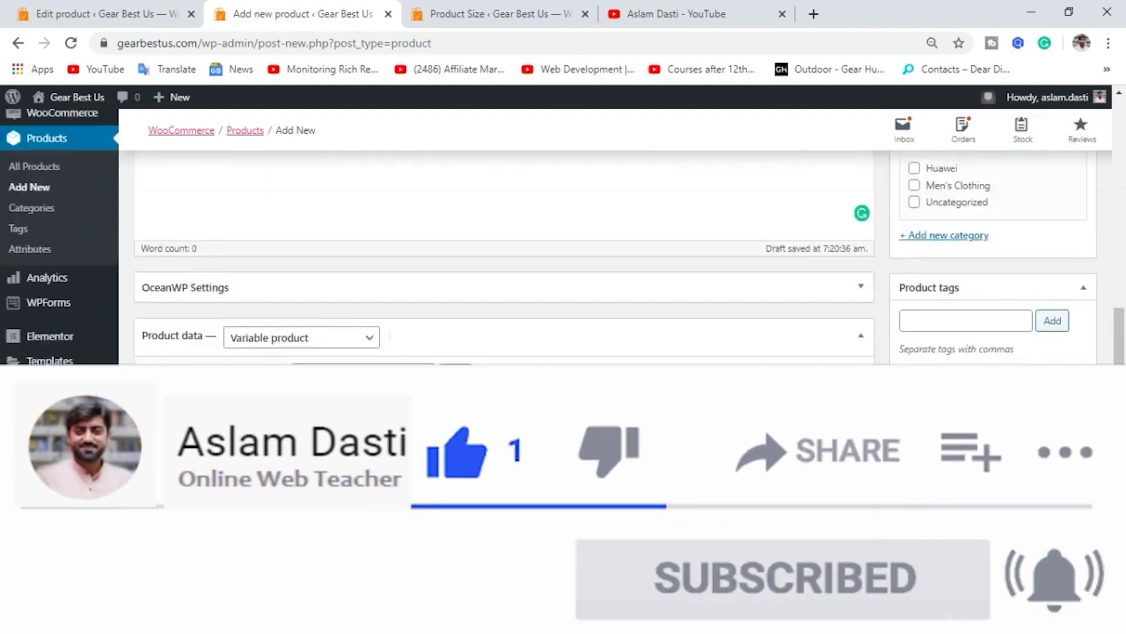
pyautogui.click(363, 365)
pyautogui.click(565, 410)
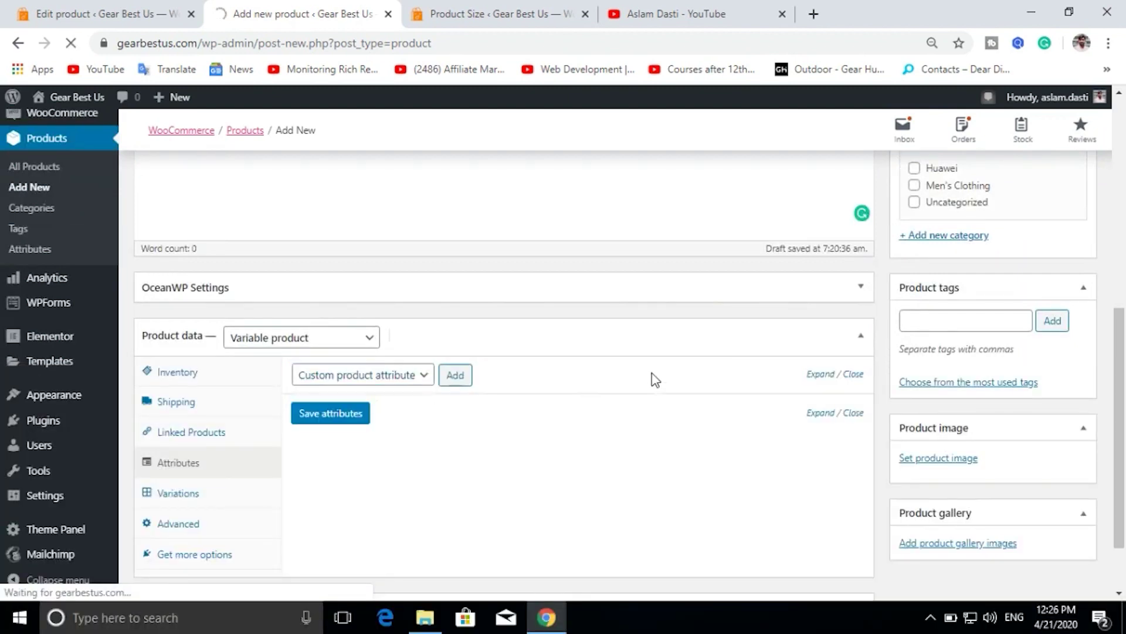
pyautogui.scroll(5, 669, 358)
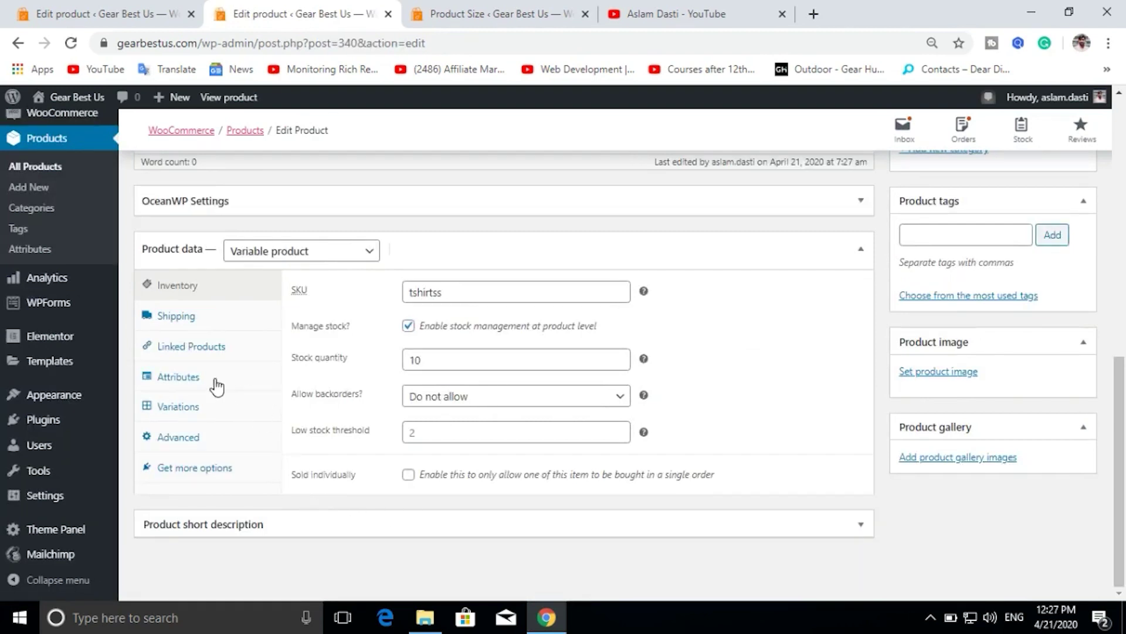
# Add the Color attribute to the product with all its terms, enable it for variations and save the attributes
pyautogui.click(178, 385)
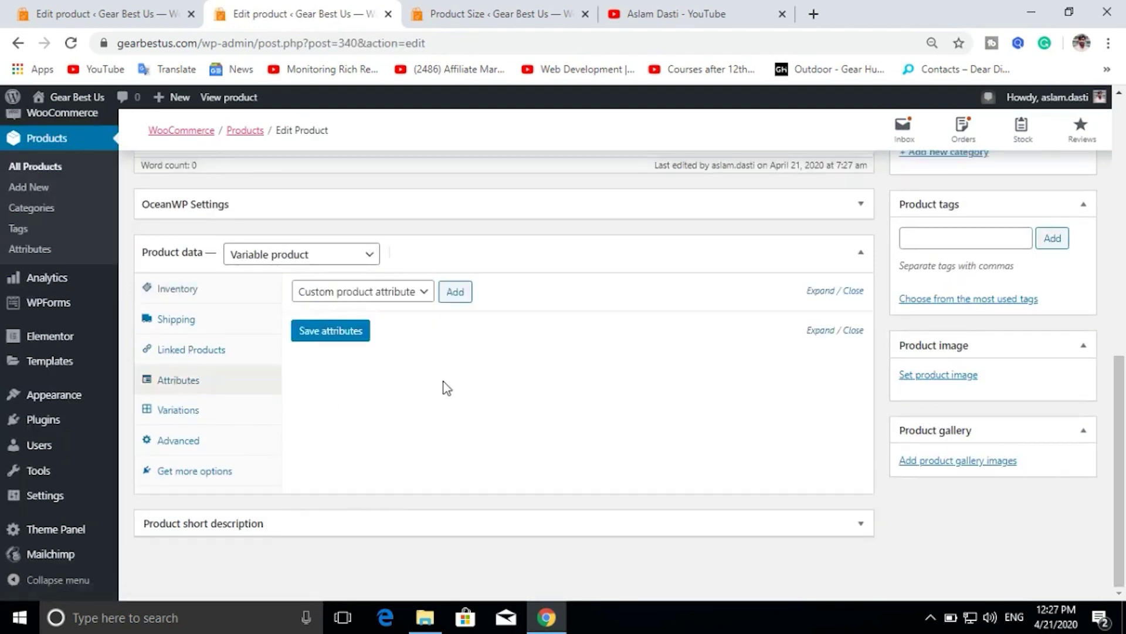
pyautogui.click(433, 296)
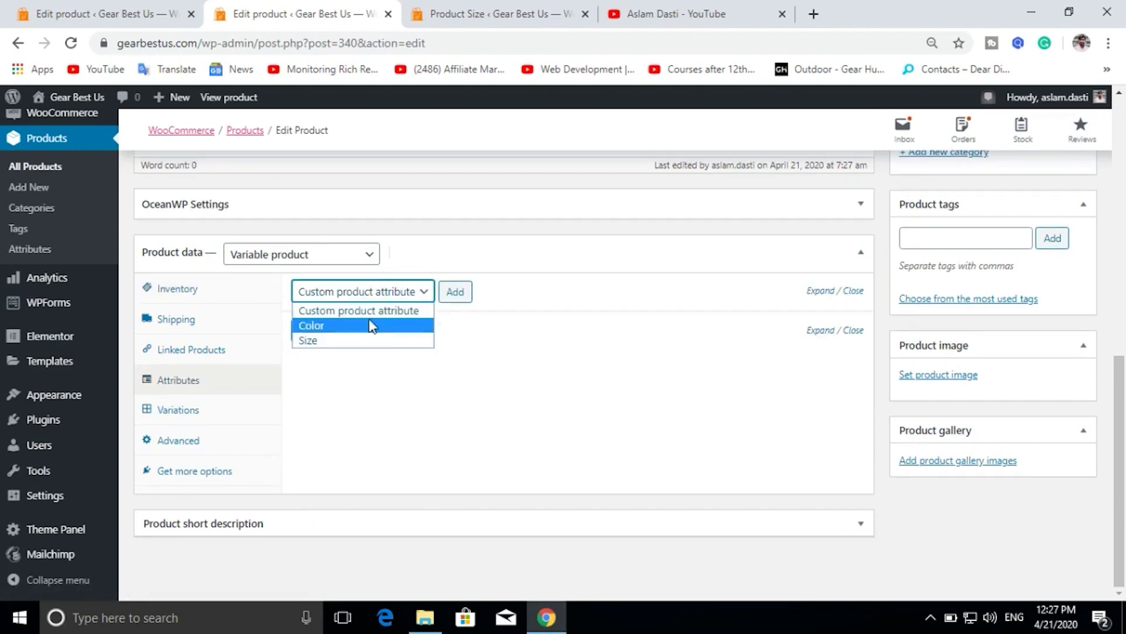
pyautogui.click(316, 329)
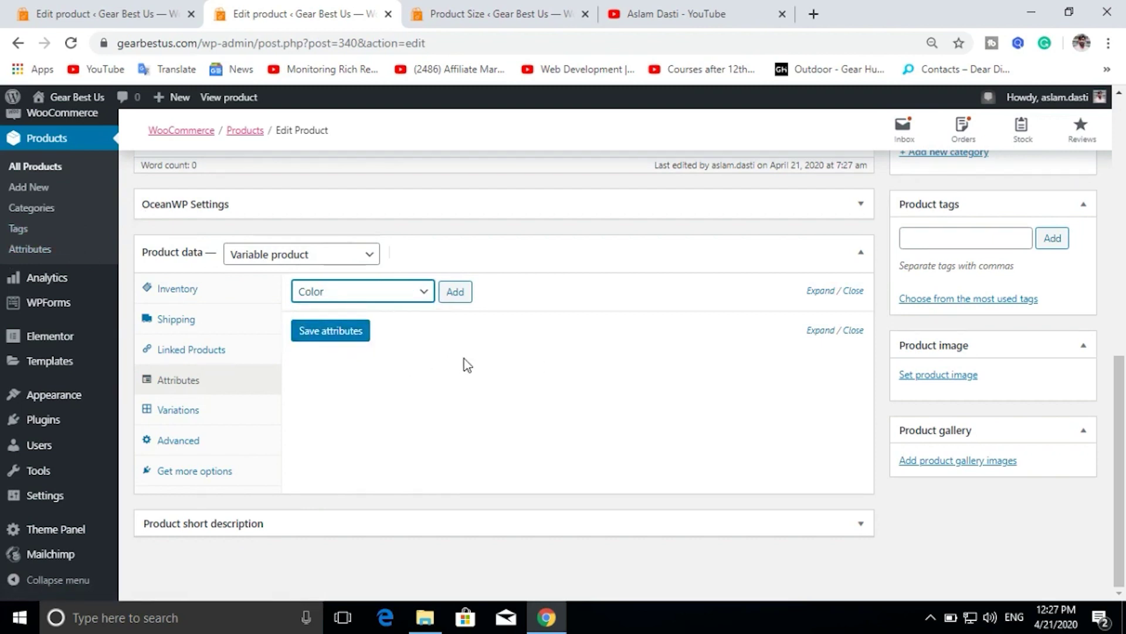
pyautogui.click(457, 296)
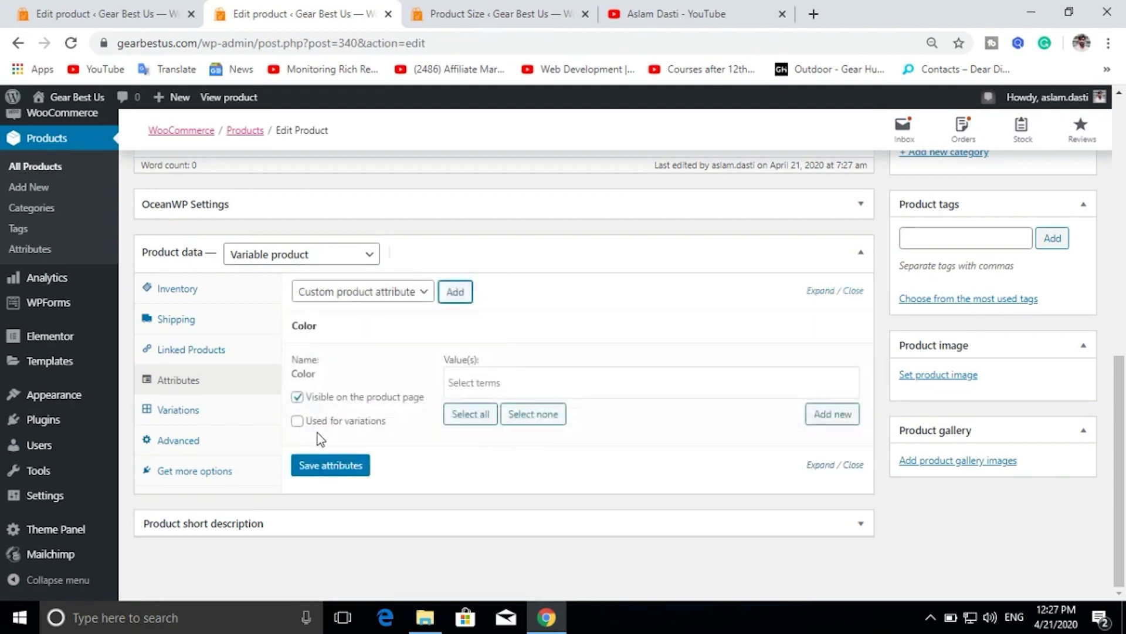
pyautogui.click(297, 421)
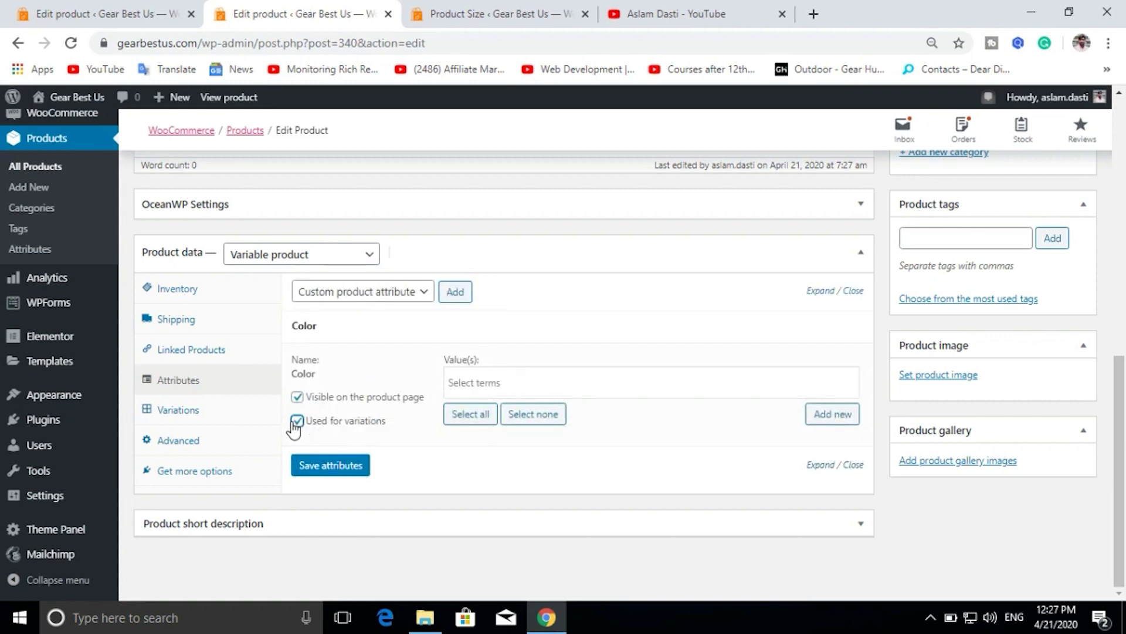
pyautogui.click(469, 415)
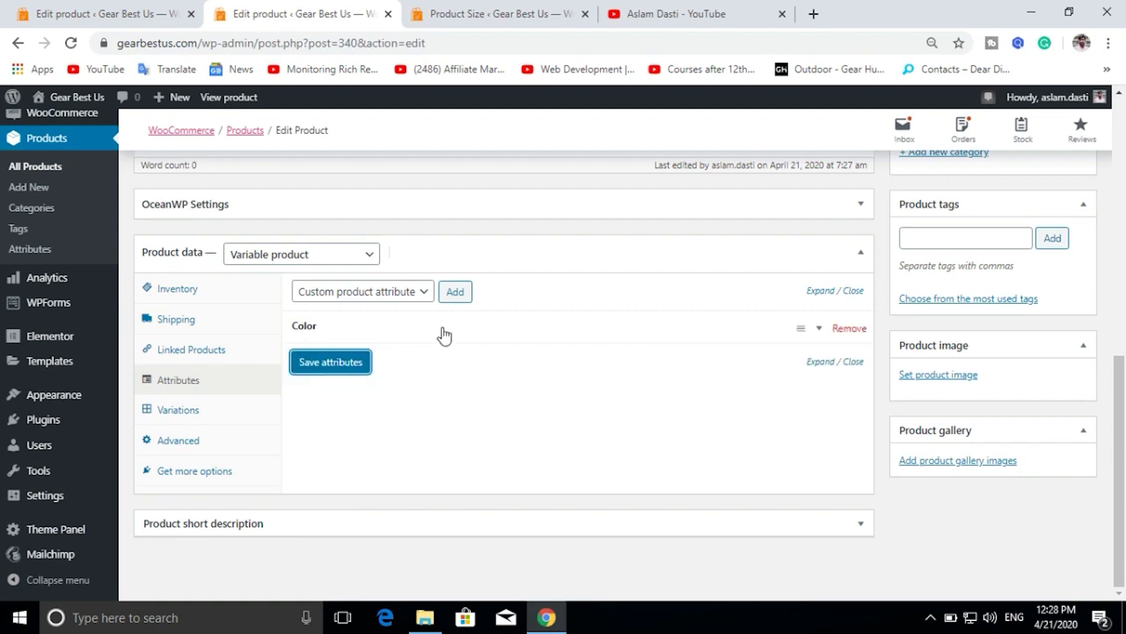
# Add the Size attribute with the values L, M and S, enable it for variations and save the attributes
pyautogui.click(387, 292)
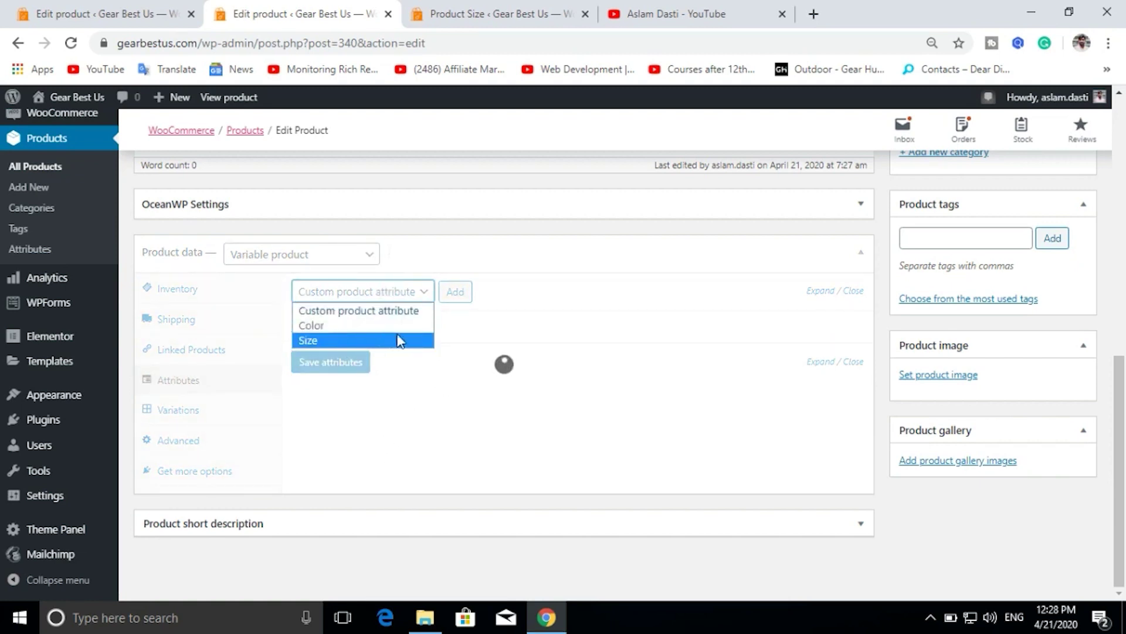
pyautogui.click(315, 342)
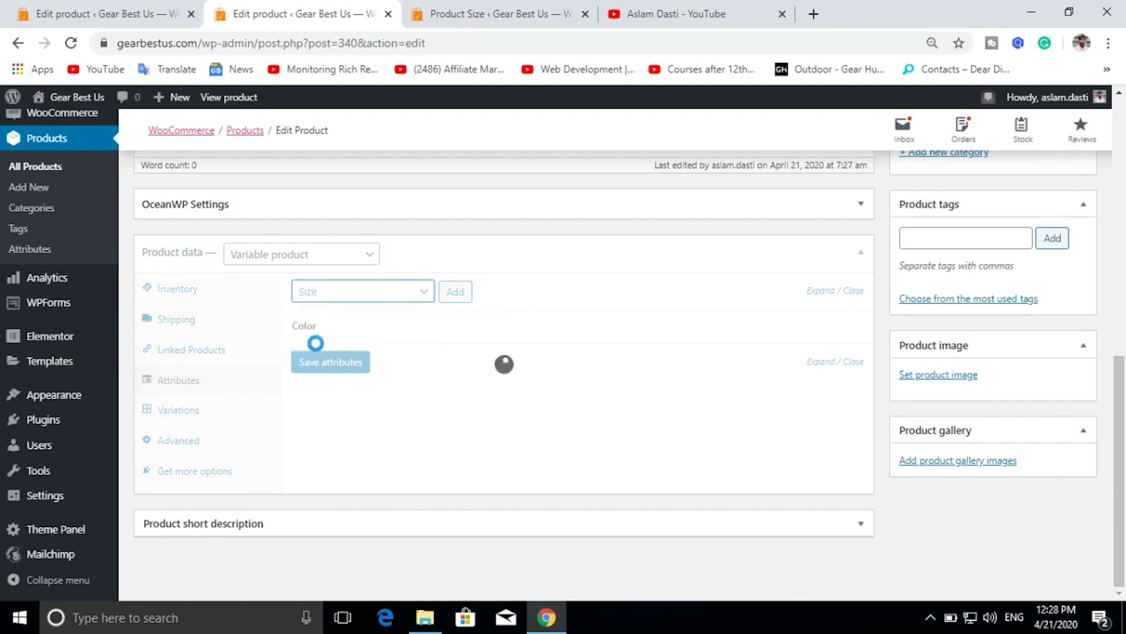
pyautogui.click(461, 302)
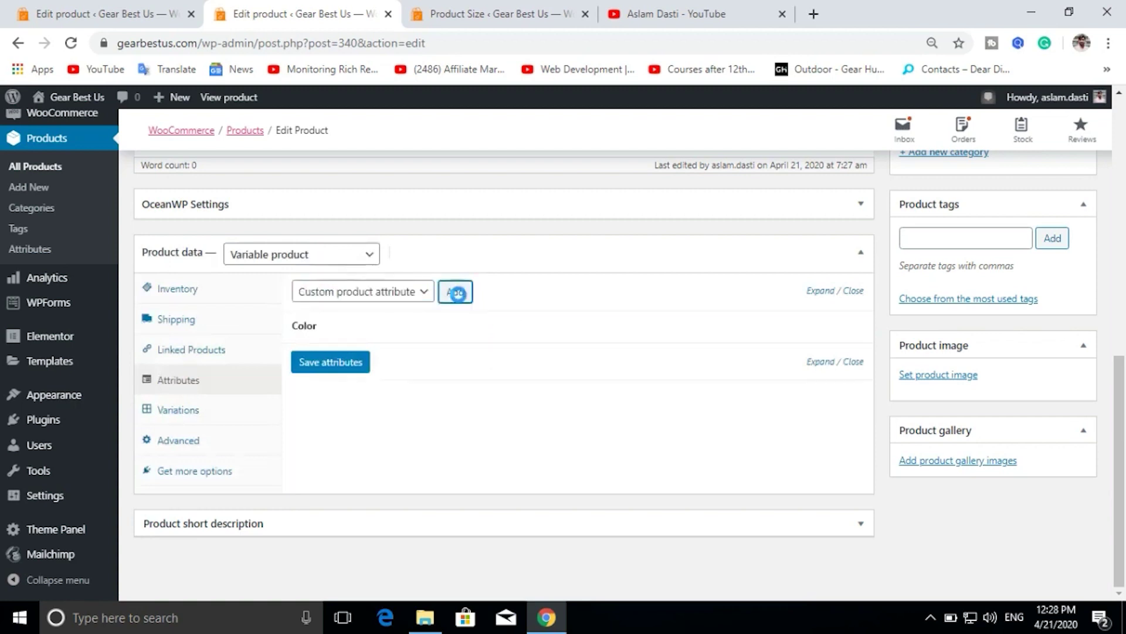
pyautogui.click(479, 433)
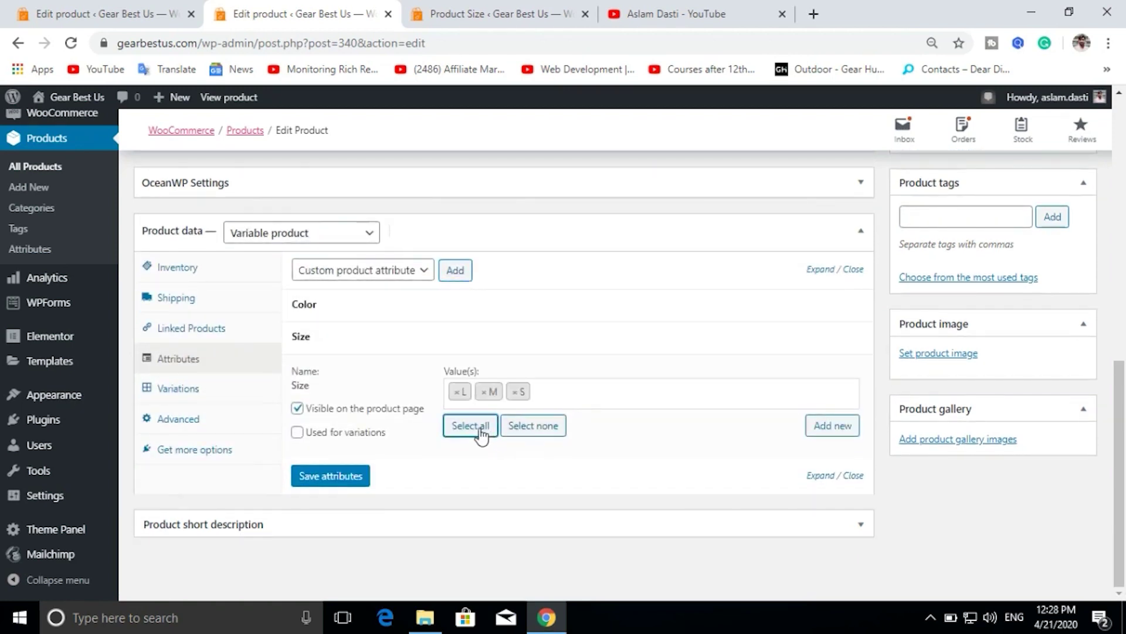
pyautogui.click(297, 432)
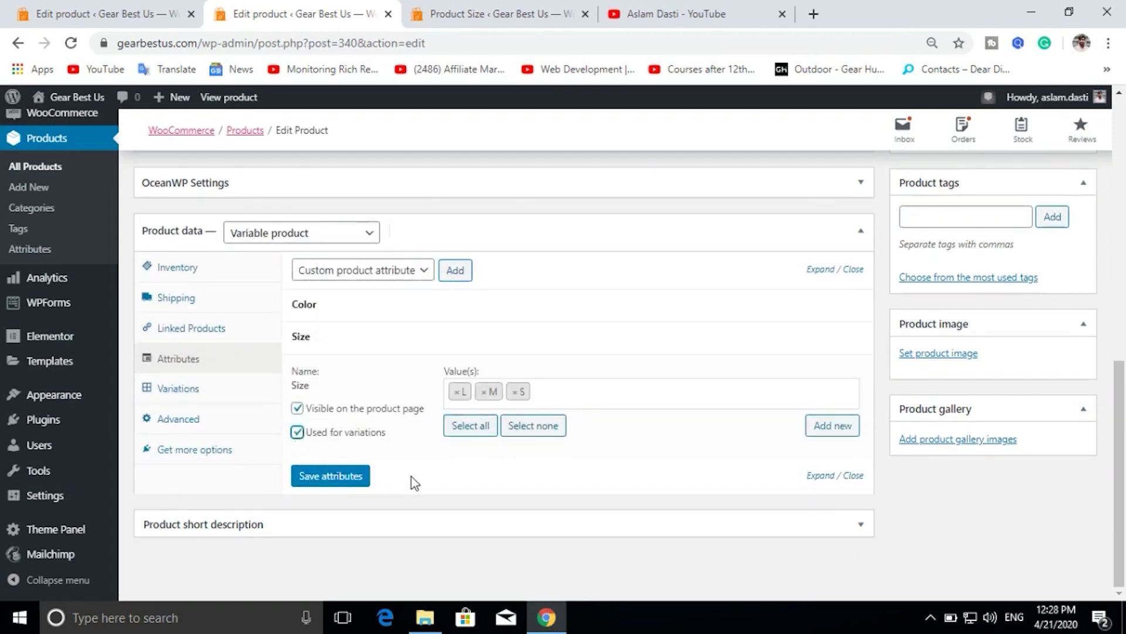
pyautogui.click(331, 476)
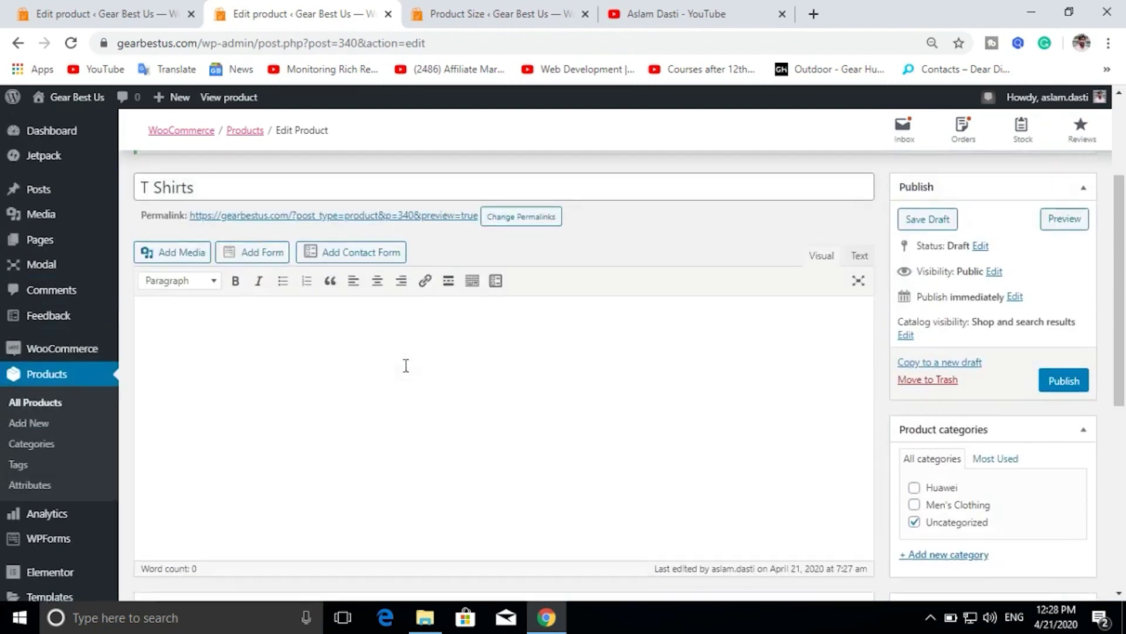
# Open the variations settings in the T Shirts product data
pyautogui.scroll(-3, 455, 344)
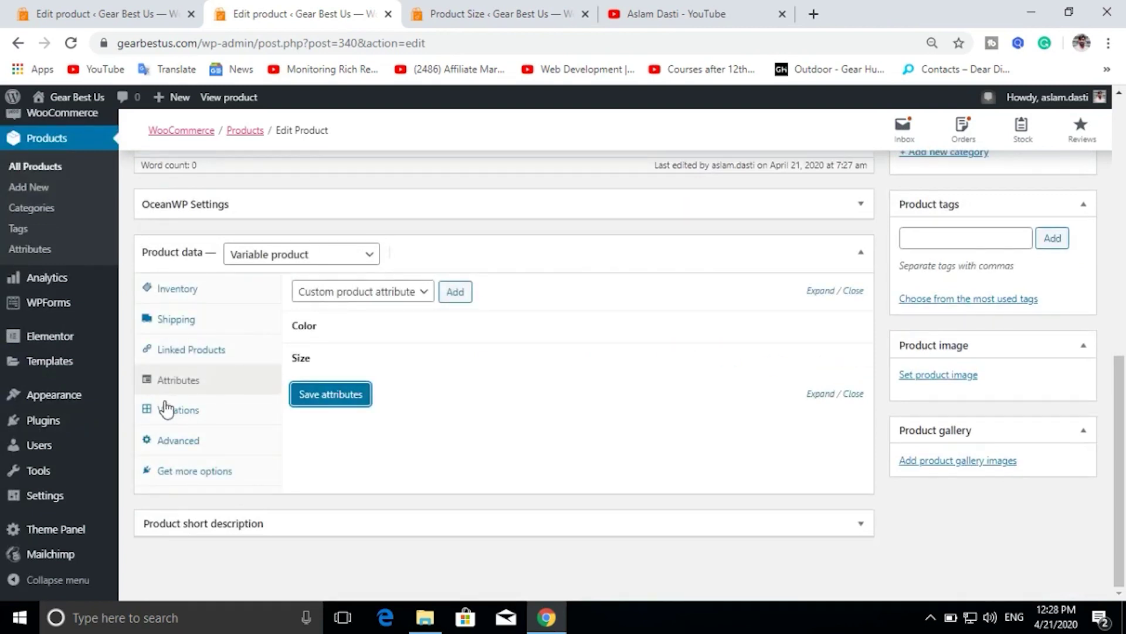
pyautogui.click(179, 409)
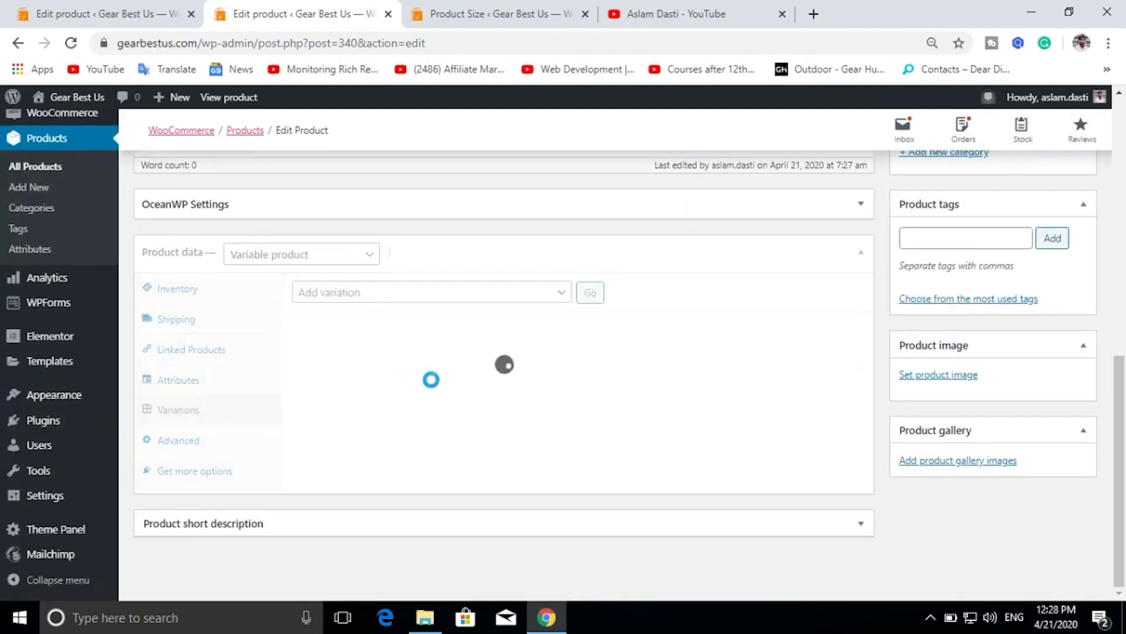
pyautogui.scroll(4, 671, 376)
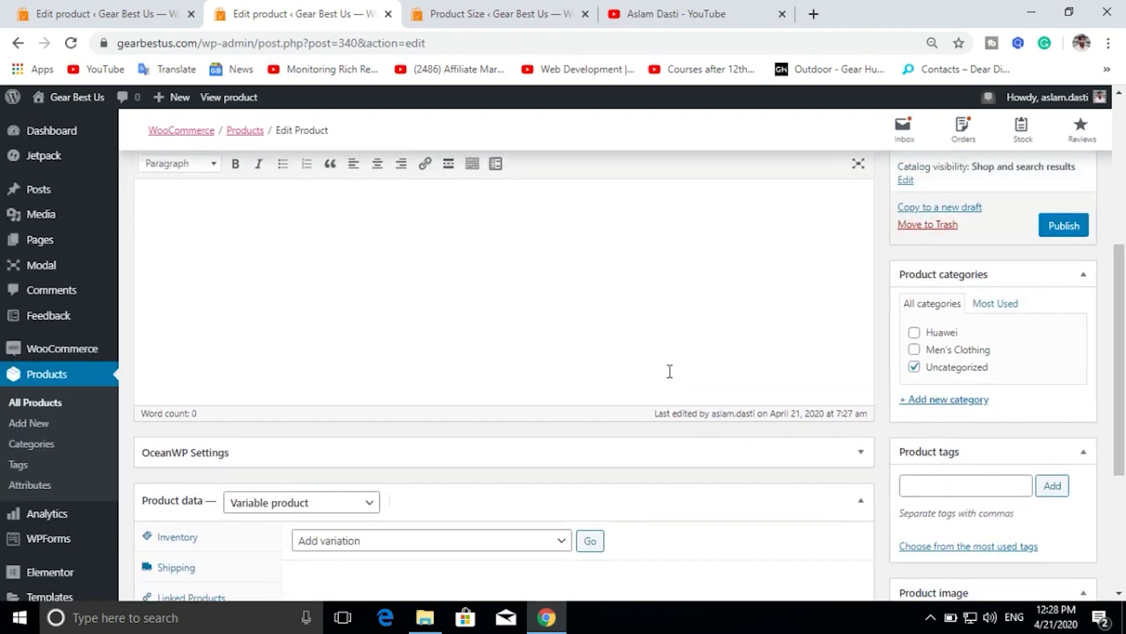
pyautogui.scroll(-3, 670, 372)
pyautogui.scroll(6, 670, 372)
pyautogui.scroll(-7, 670, 370)
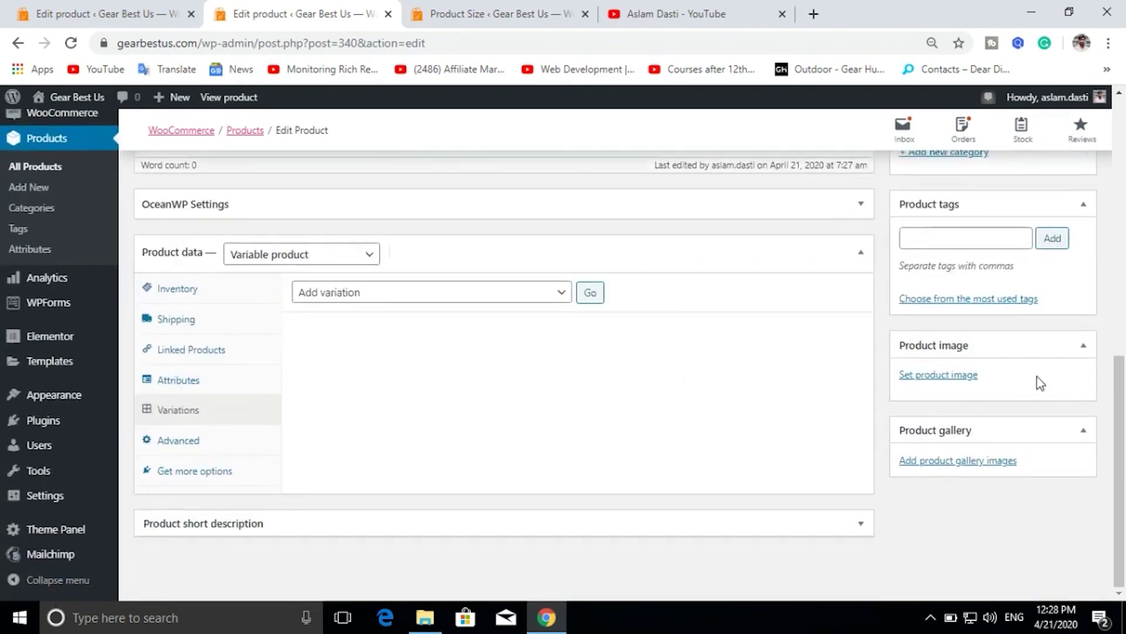
# Upload ezgif.com-webp-to-jpg from the pic folder in File Explorer and set it as the product image
pyautogui.click(947, 377)
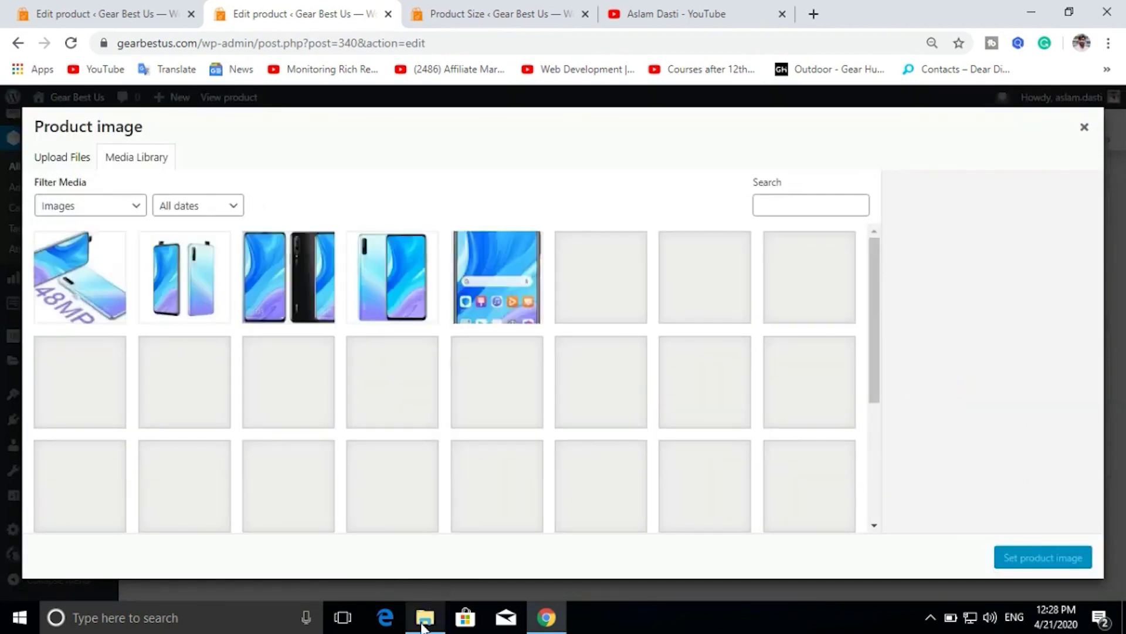
pyautogui.click(425, 617)
pyautogui.click(268, 189)
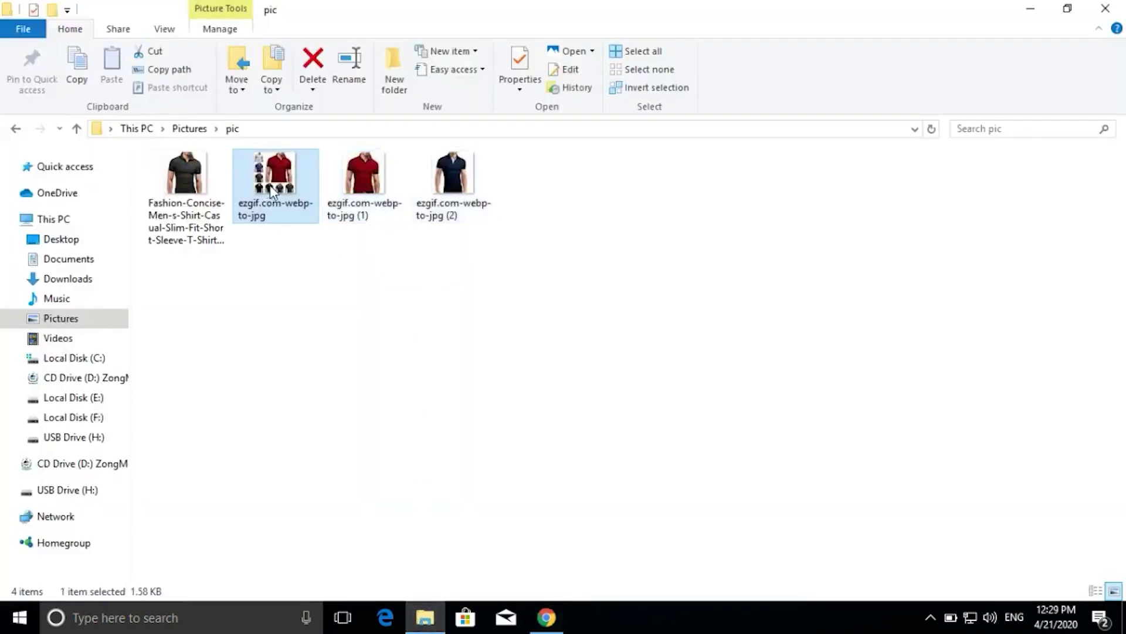
pyautogui.moveTo(267, 189); pyautogui.dragTo(485, 389)
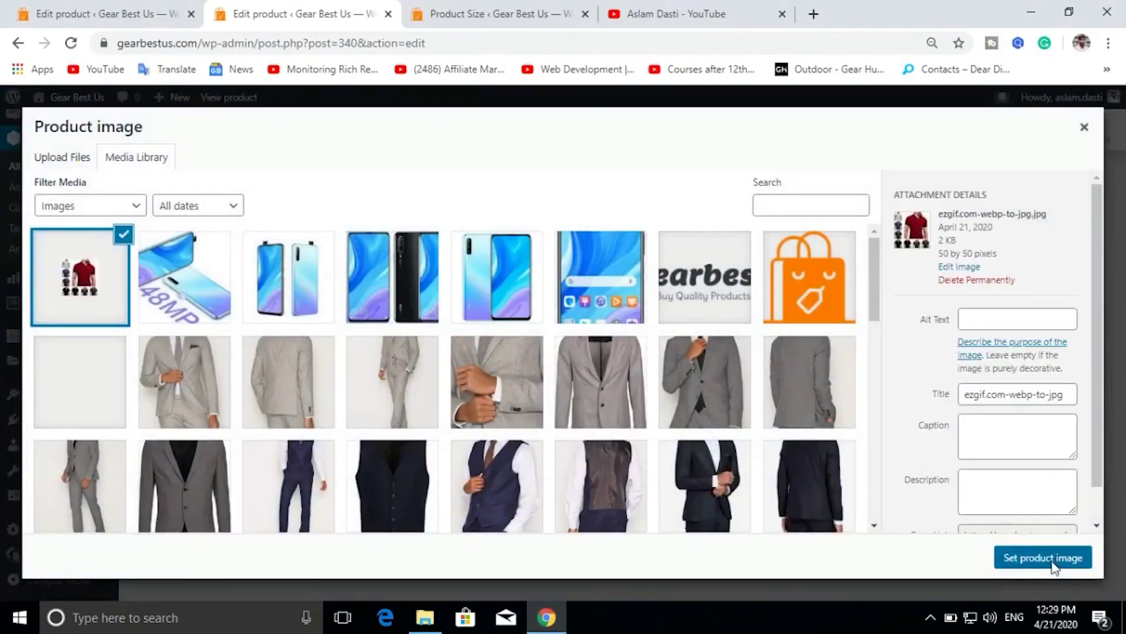
pyautogui.click(1050, 558)
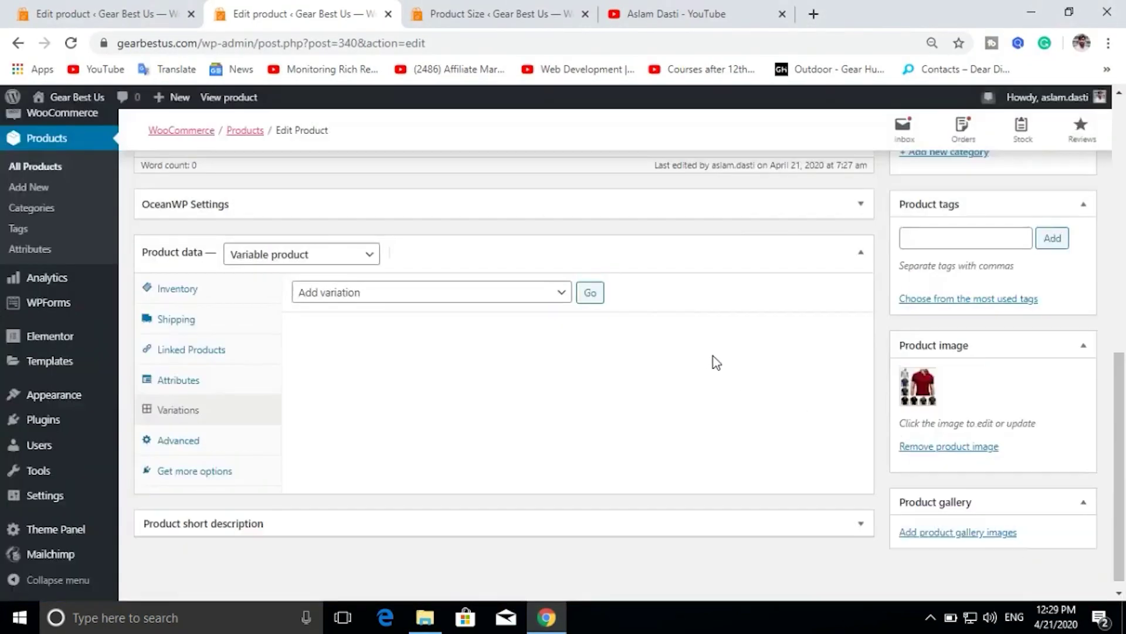
# Upload the black, red and navy shirt pictures from the pic folder and add them to the product gallery
pyautogui.scroll(-1, 850, 446)
pyautogui.click(963, 521)
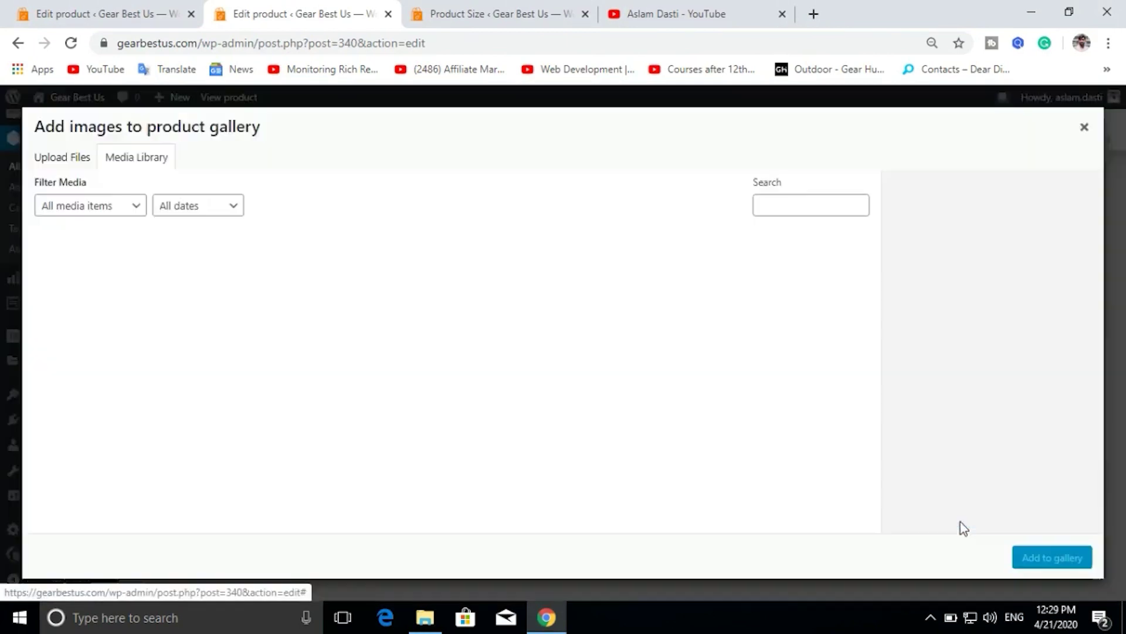
pyautogui.click(424, 617)
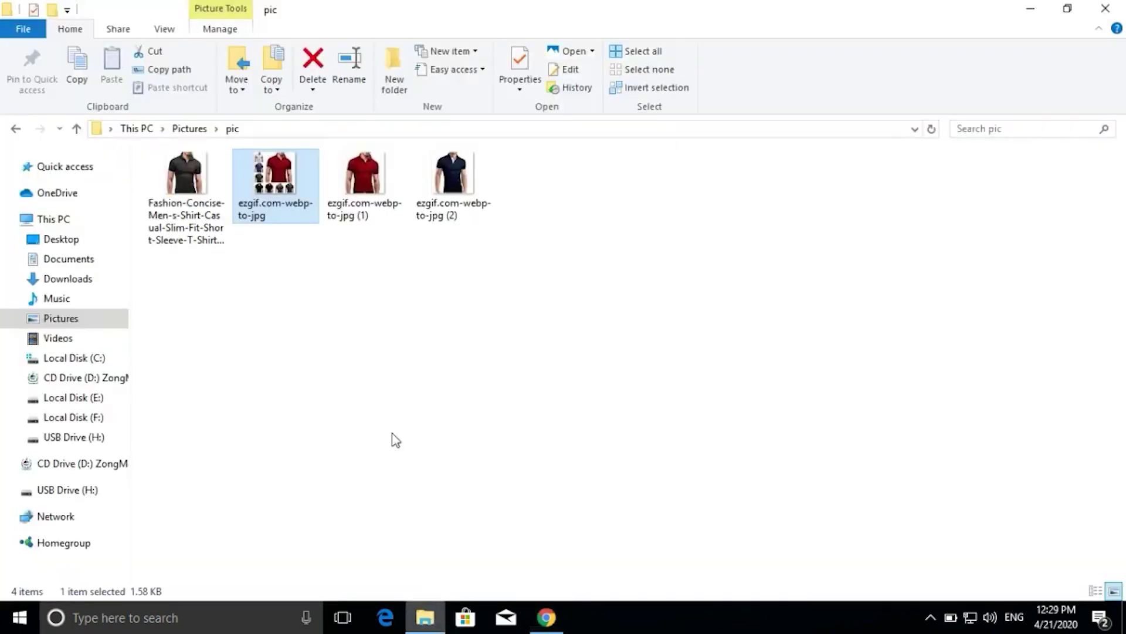
pyautogui.keyDown('ctrl'); pyautogui.click(211, 179); pyautogui.keyUp('ctrl')
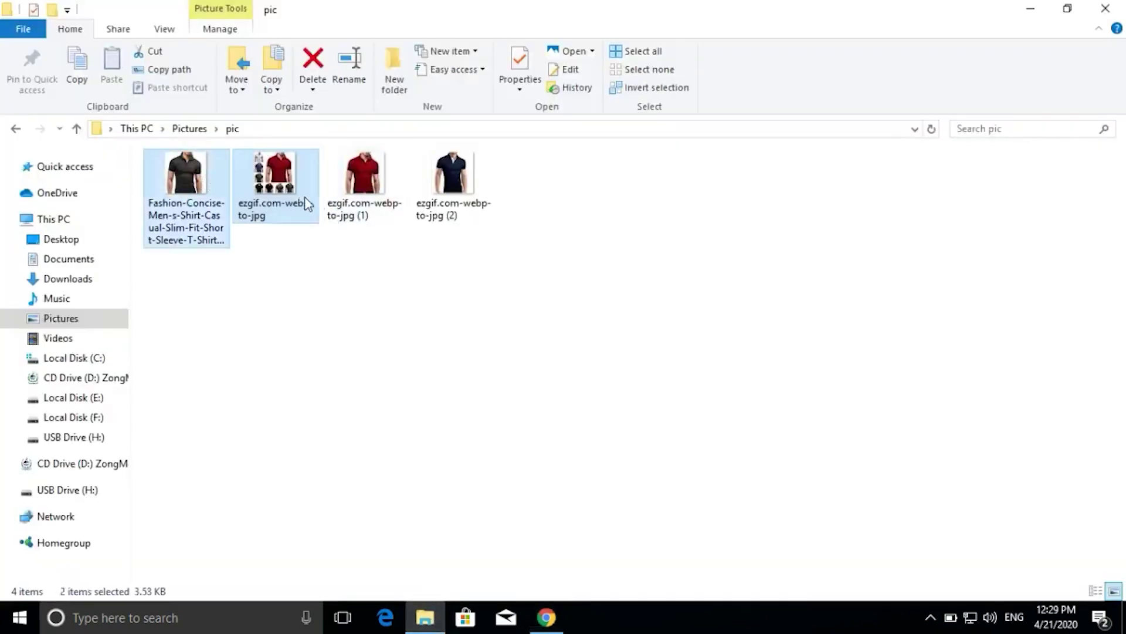
pyautogui.keyDown('ctrl'); pyautogui.click(381, 187); pyautogui.keyUp('ctrl')
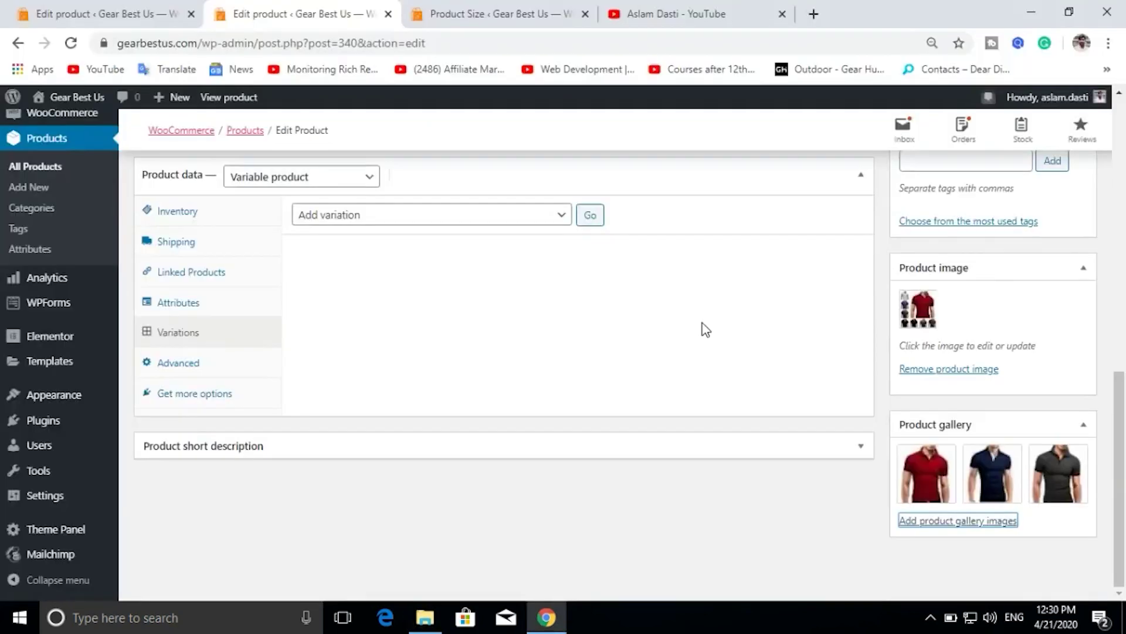
# Remove the product from Uncategorized and add a new product category named T Shirts under the parent category Men's Clothing
pyautogui.scroll(7, 704, 322)
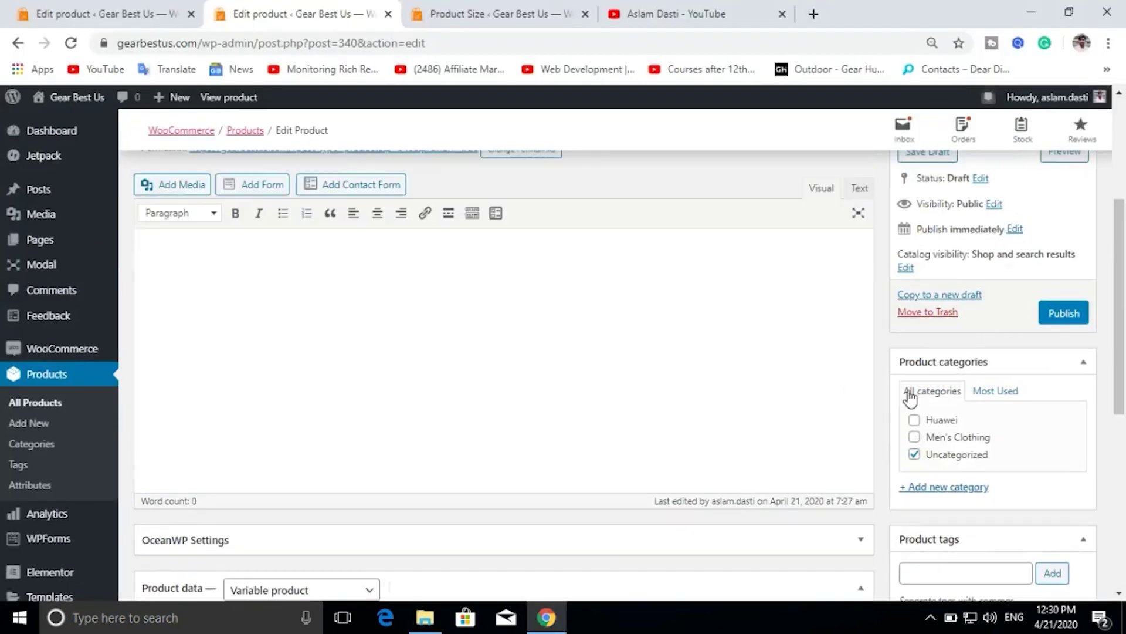
pyautogui.click(912, 459)
pyautogui.click(952, 489)
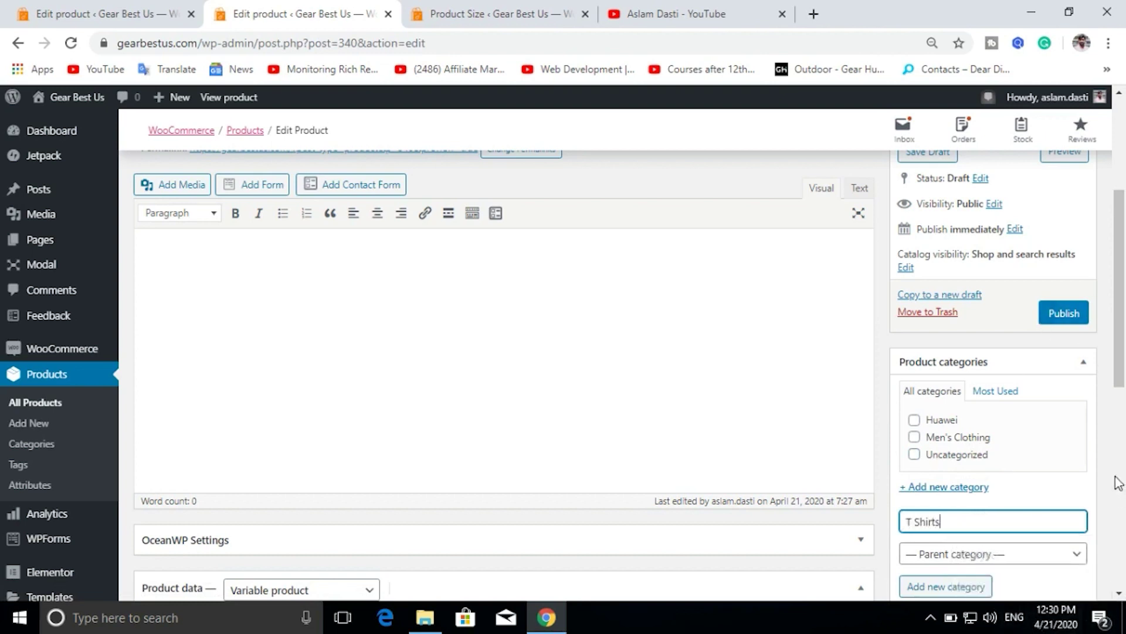
pyautogui.scroll(-1, 1118, 482)
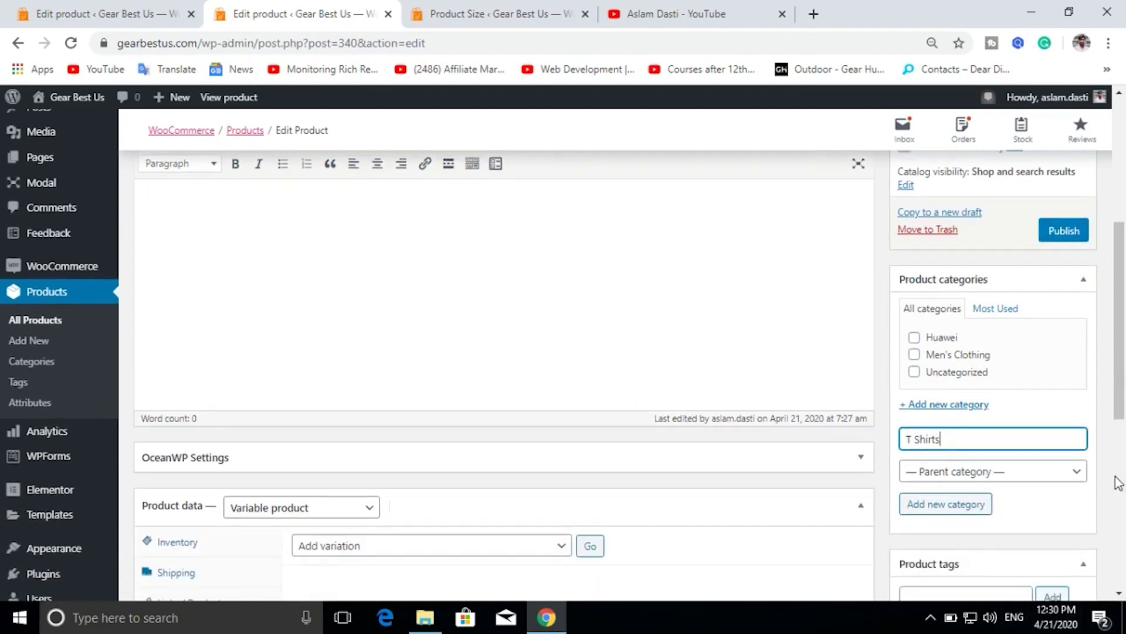
pyautogui.click(993, 476)
pyautogui.click(985, 521)
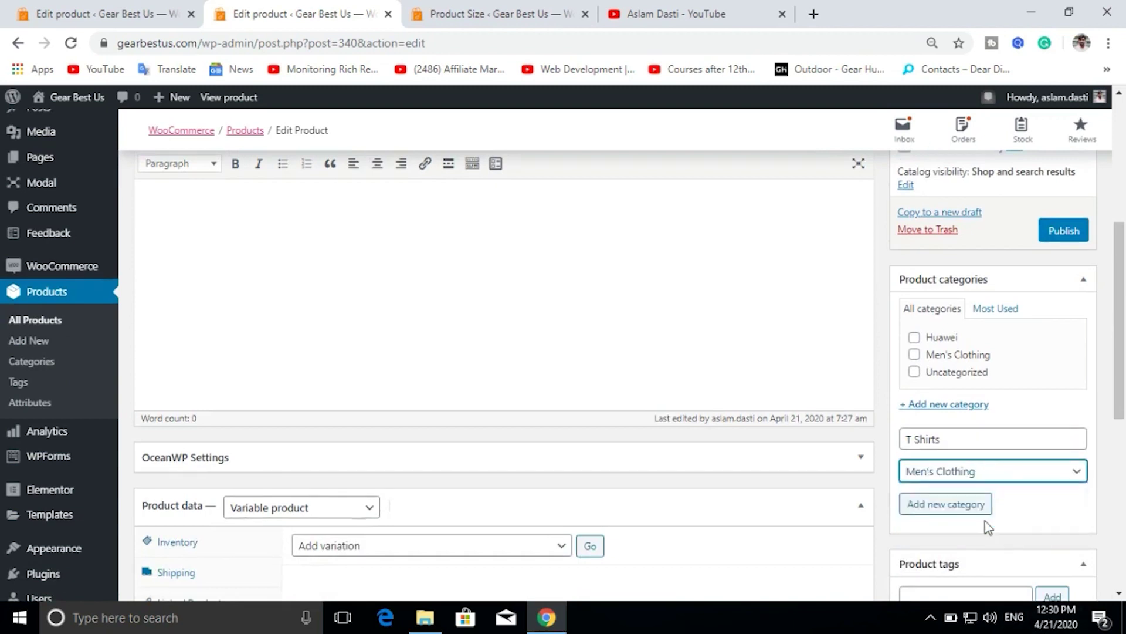
pyautogui.scroll(-1, 1006, 511)
pyautogui.click(960, 429)
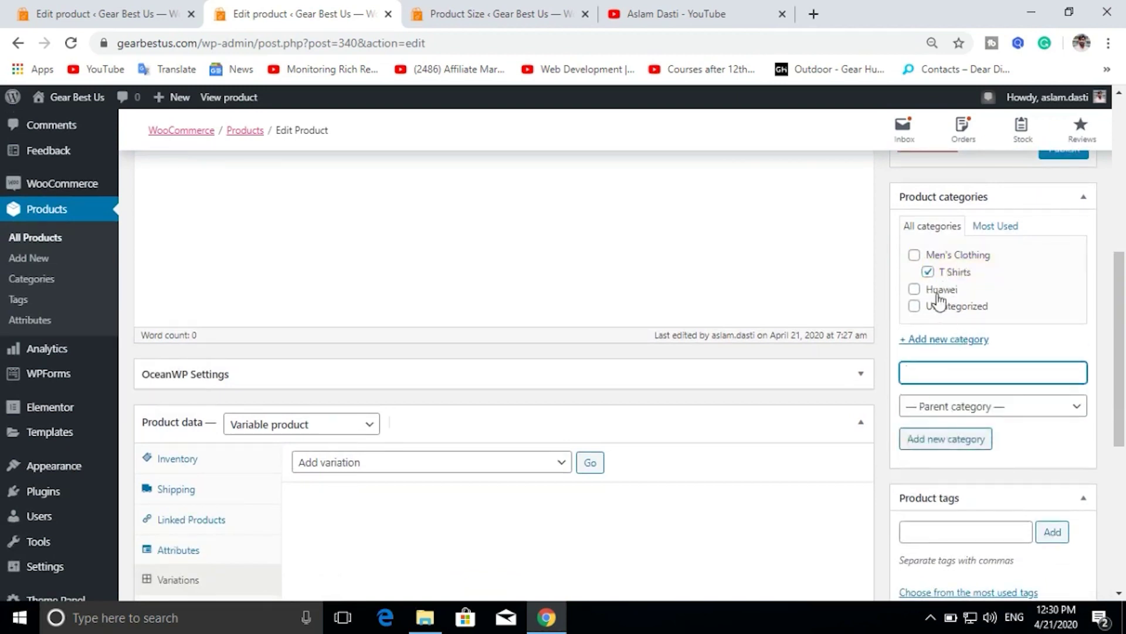
# Publish the T Shirts product and open its store page in a new browser tab
pyautogui.scroll(3, 939, 299)
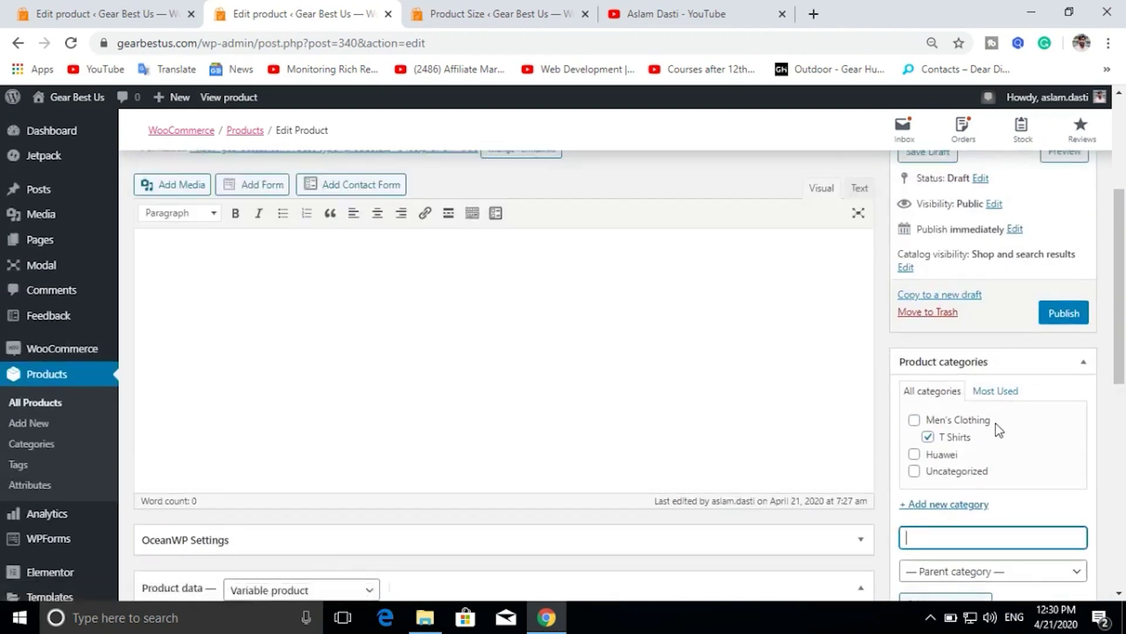
pyautogui.click(1073, 320)
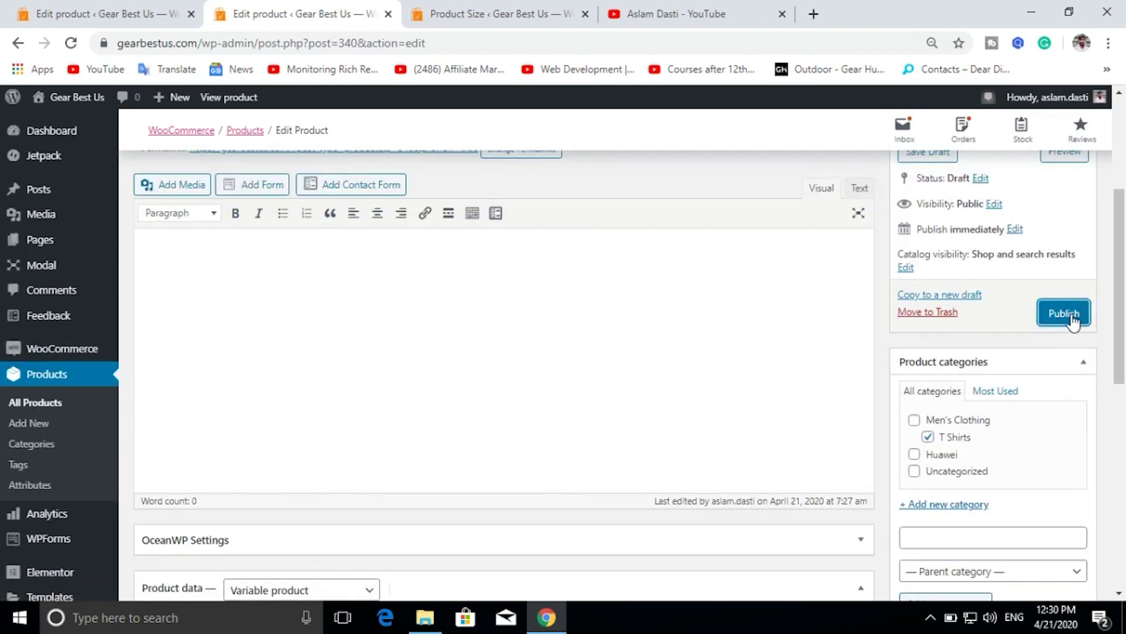
pyautogui.moveTo(88, 104)
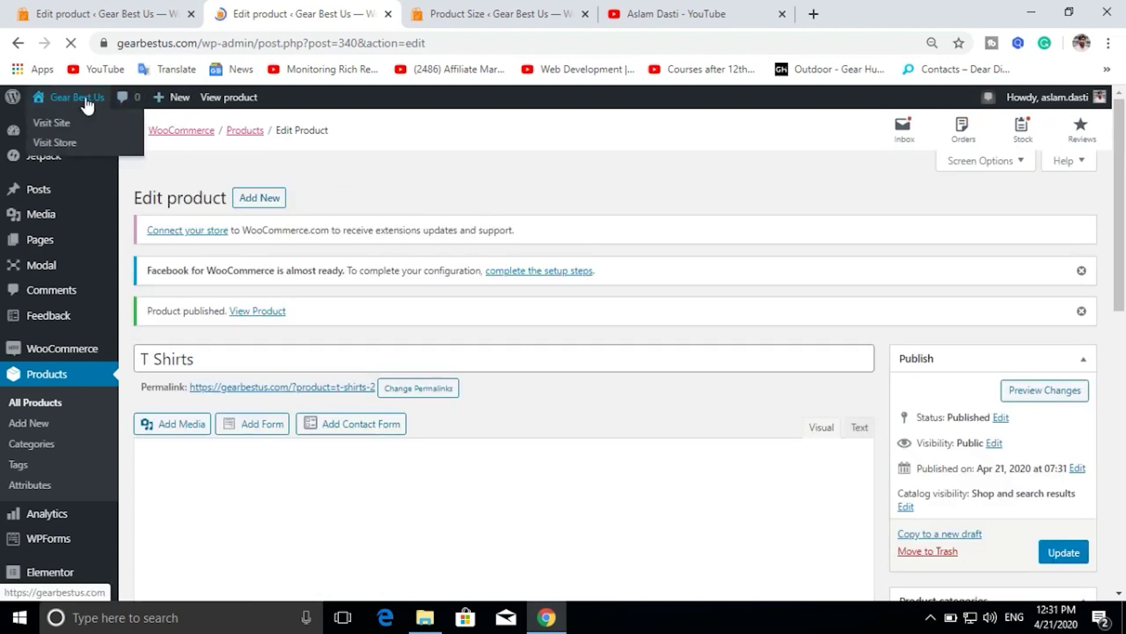
pyautogui.rightClick(61, 128)
pyautogui.click(86, 133)
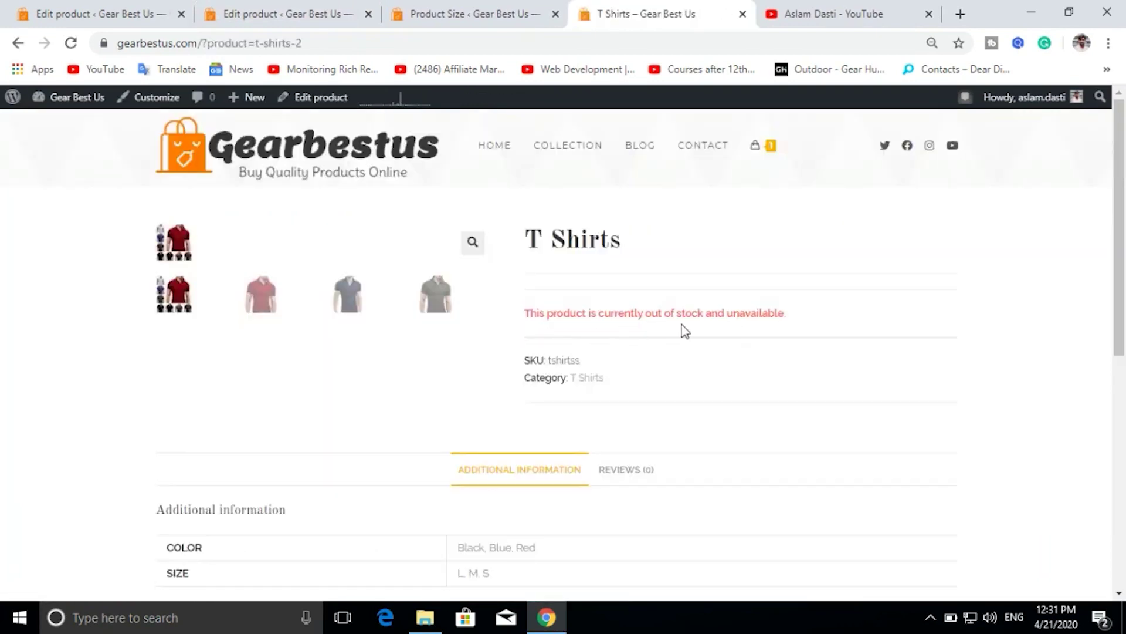
pyautogui.scroll(-1, 743, 330)
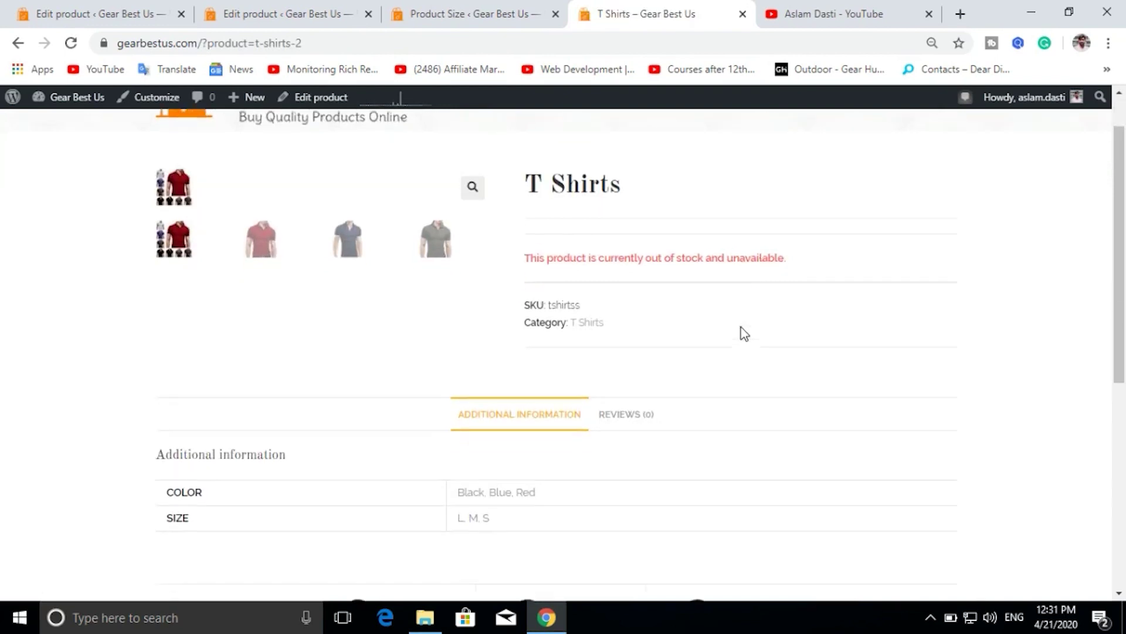
pyautogui.hotkey('ctrl', '1')
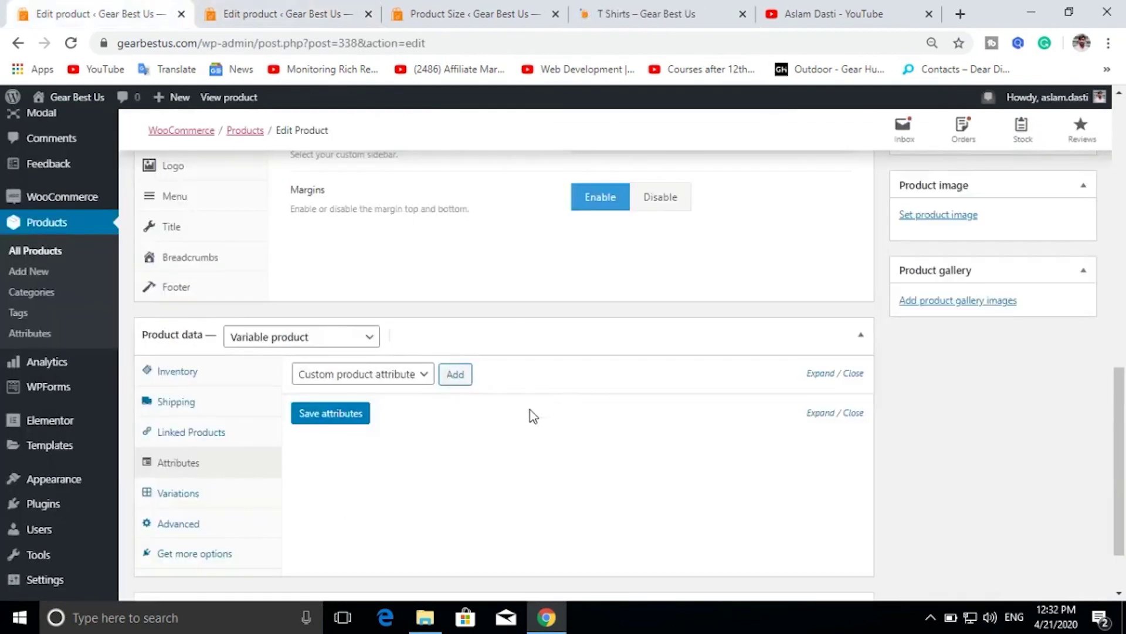
pyautogui.scroll(-1, 525, 424)
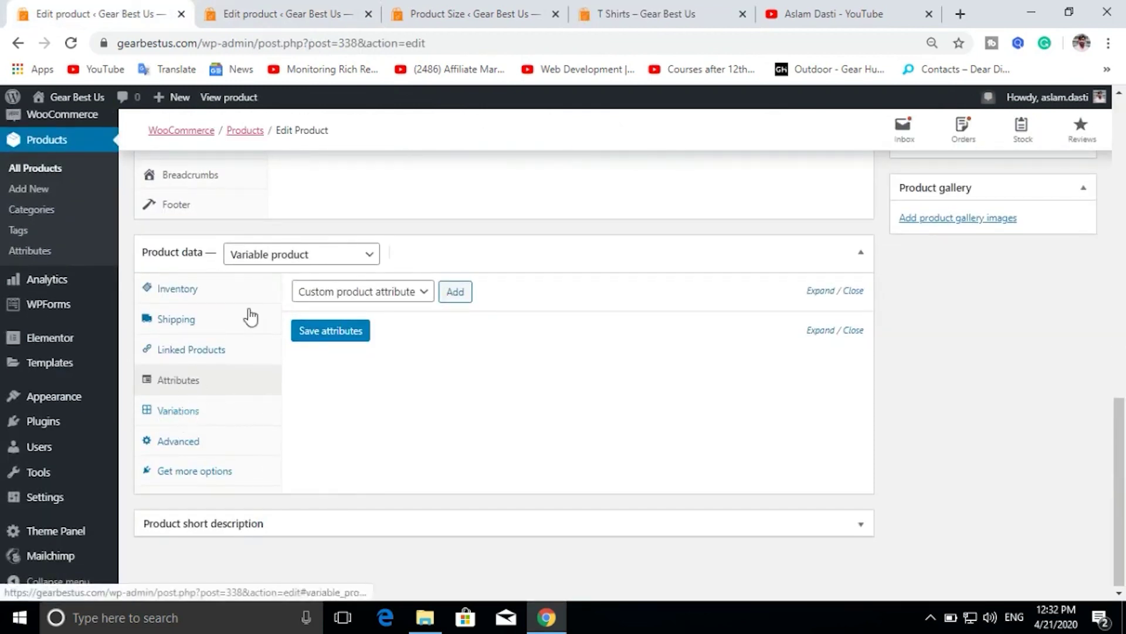
pyautogui.click(695, 8)
pyautogui.click(508, 8)
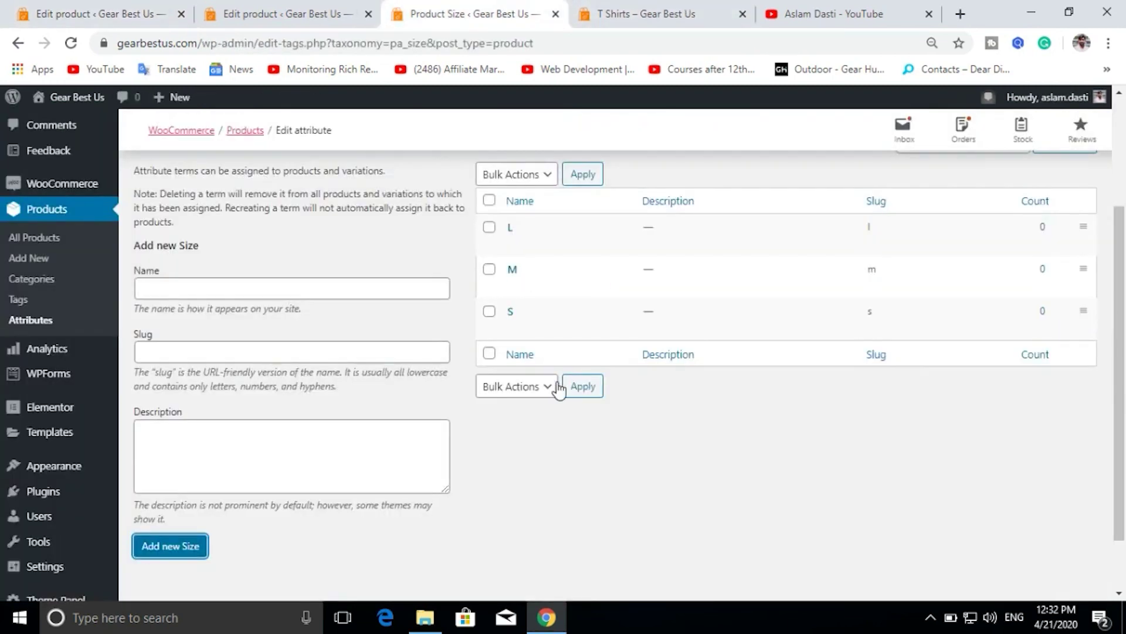
pyautogui.click(676, 8)
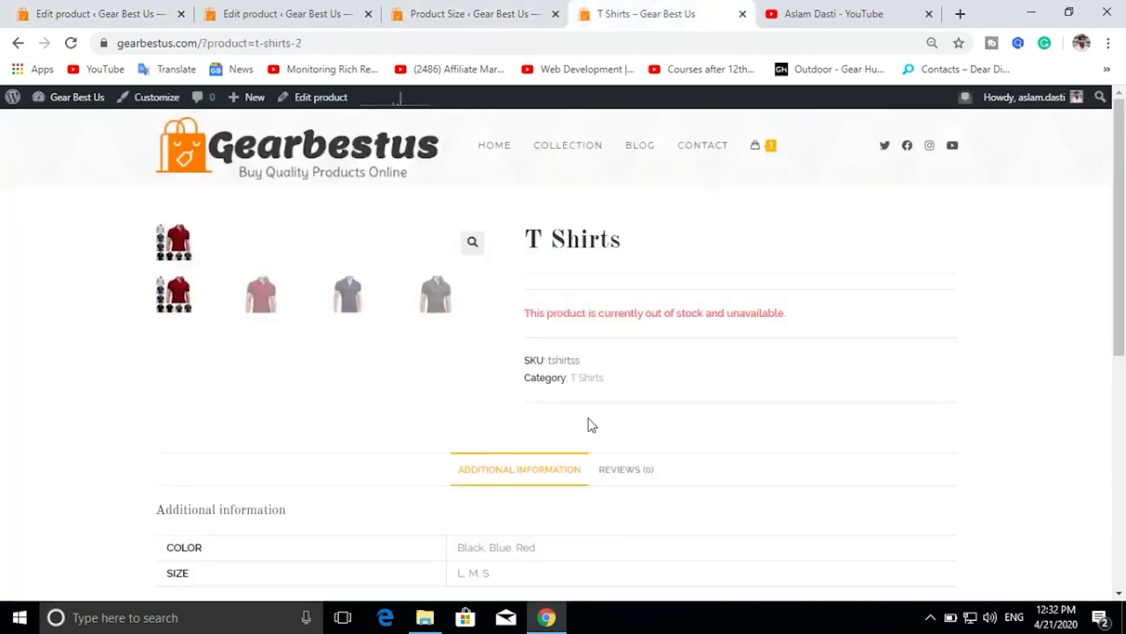
# Return to editing the T Shirts product and create variations from all attributes in its variations settings
pyautogui.click(319, 8)
pyautogui.scroll(-5, 403, 447)
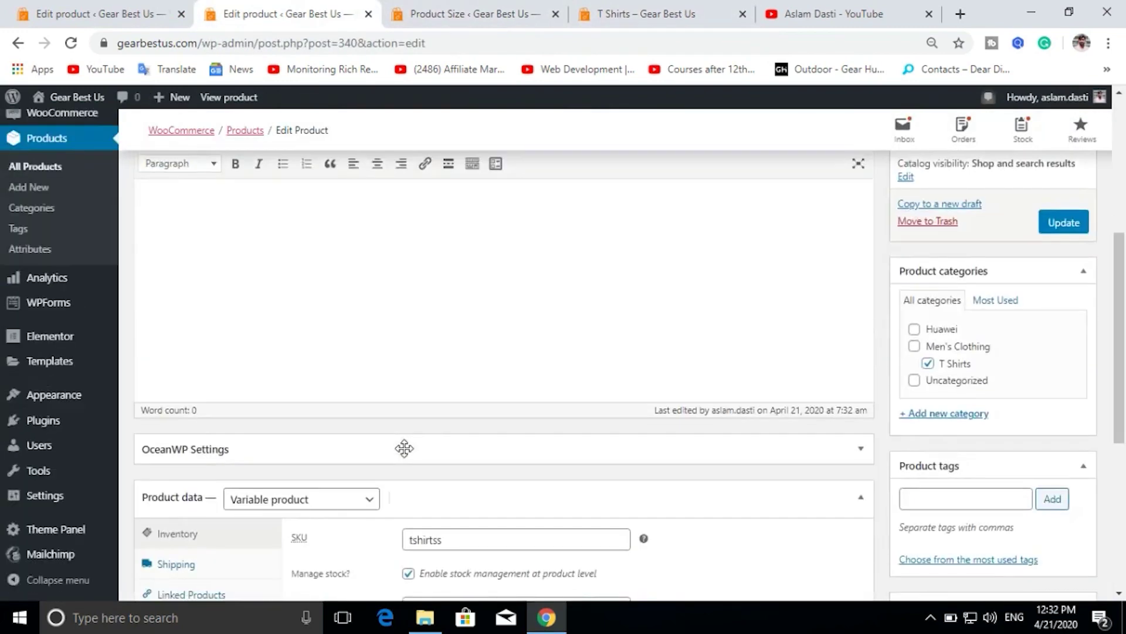
pyautogui.scroll(-4, 403, 446)
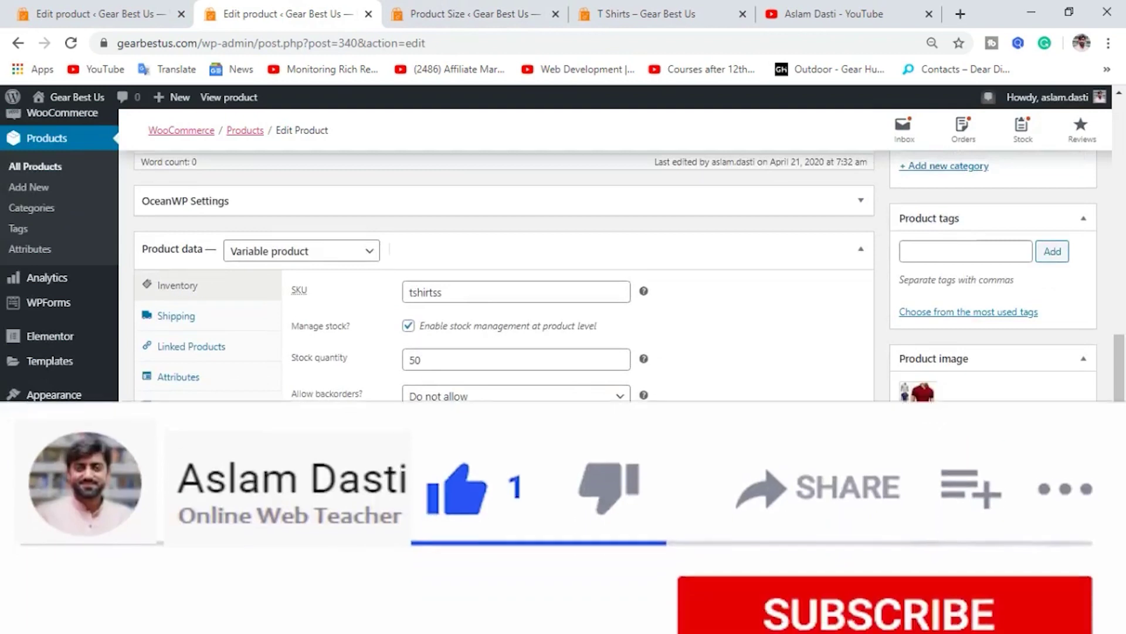
pyautogui.click(178, 407)
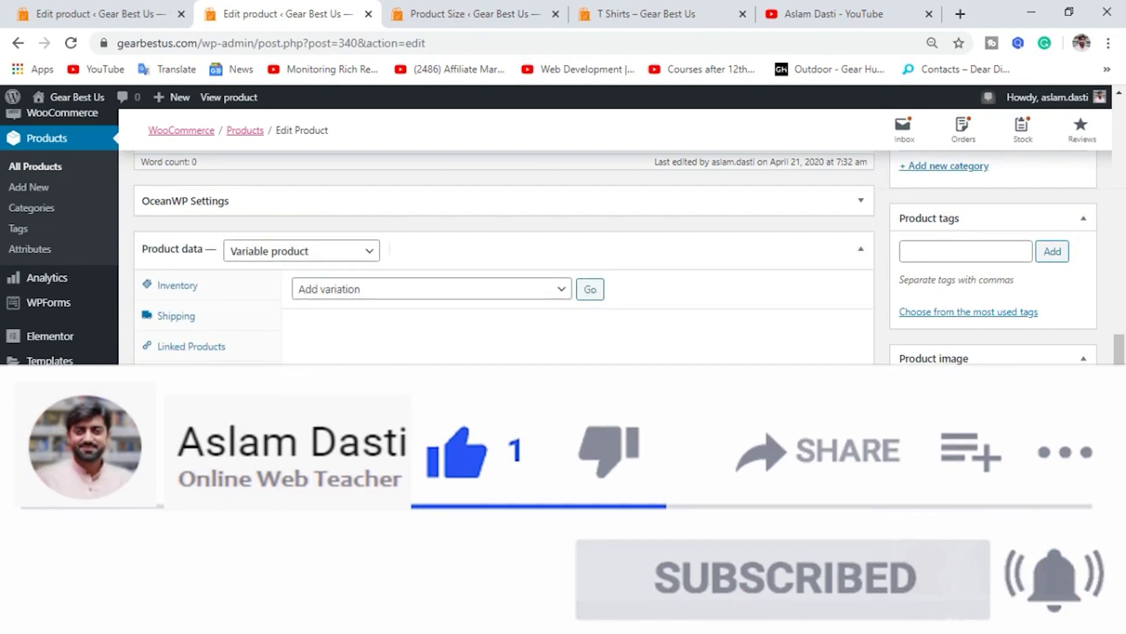
pyautogui.click(545, 294)
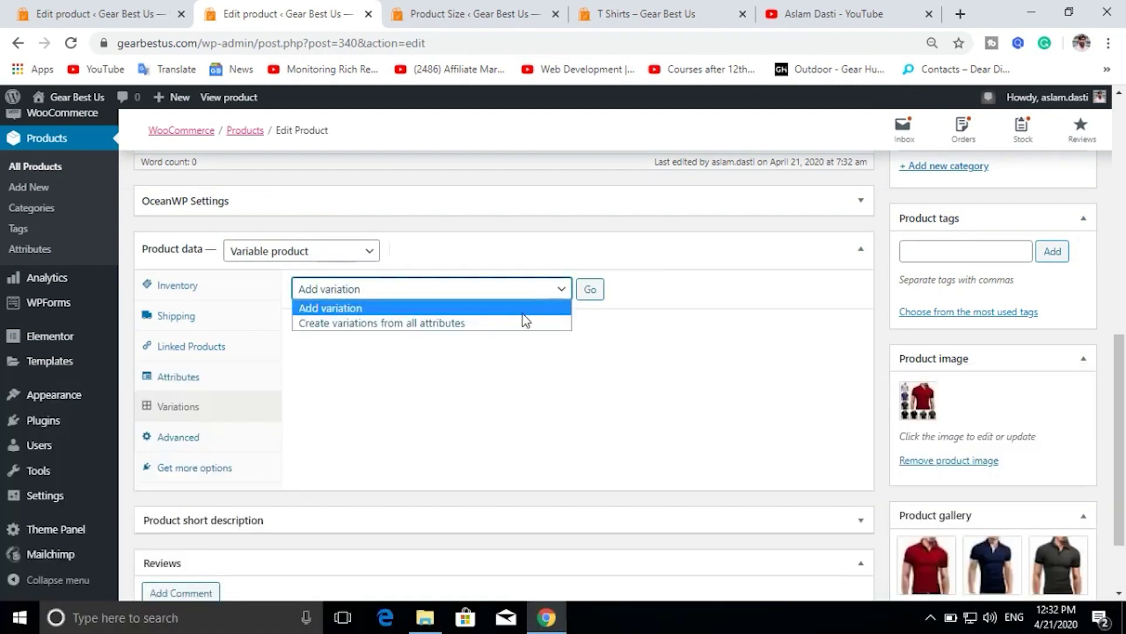
pyautogui.click(449, 323)
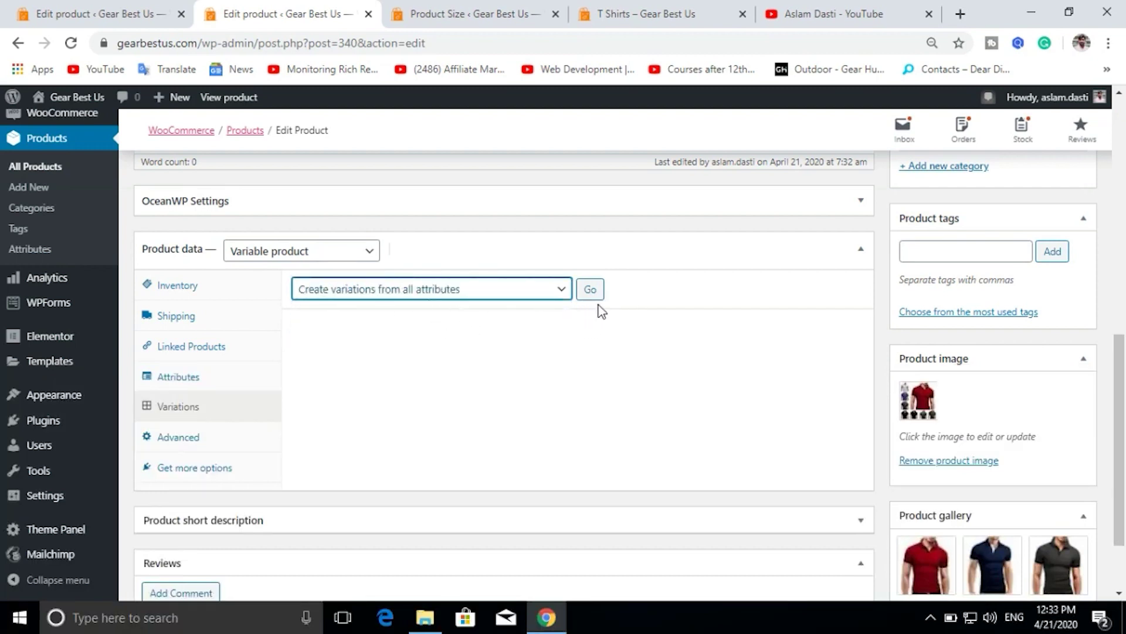
pyautogui.click(591, 291)
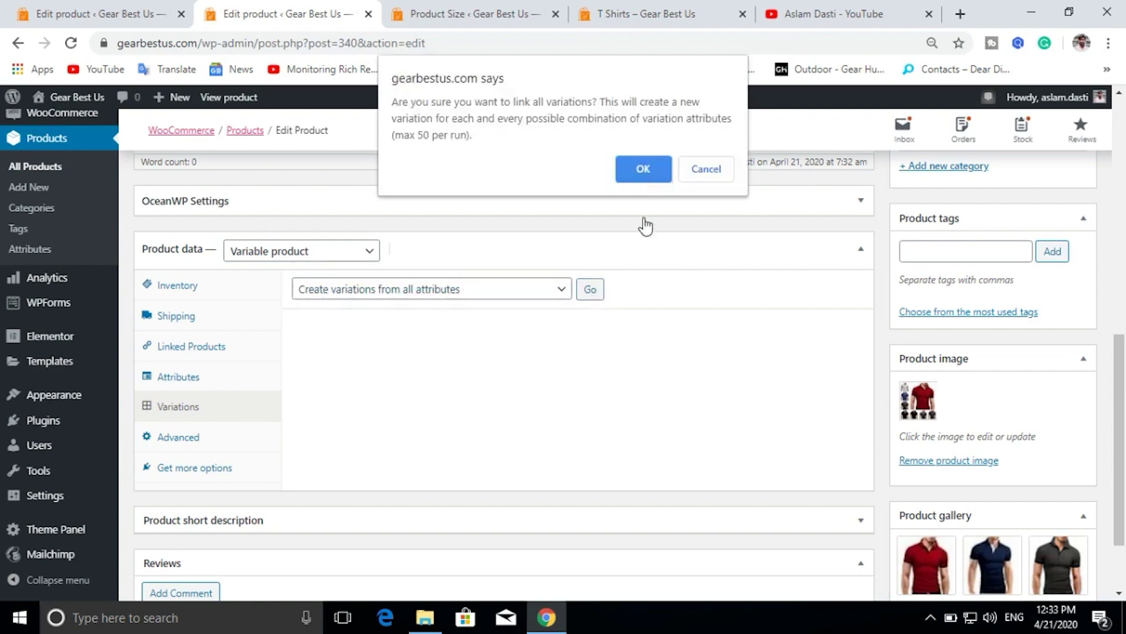
pyautogui.click(644, 170)
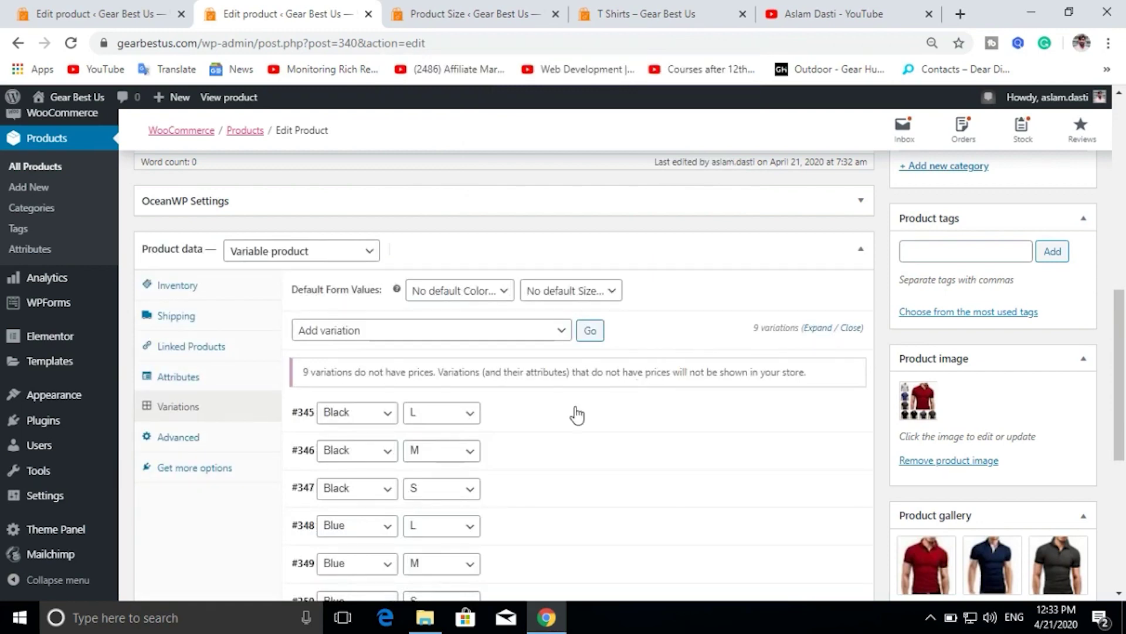
# Bulk-set the regular price of all the T Shirts variations to 599
pyautogui.scroll(-3, 527, 449)
pyautogui.scroll(2, 525, 453)
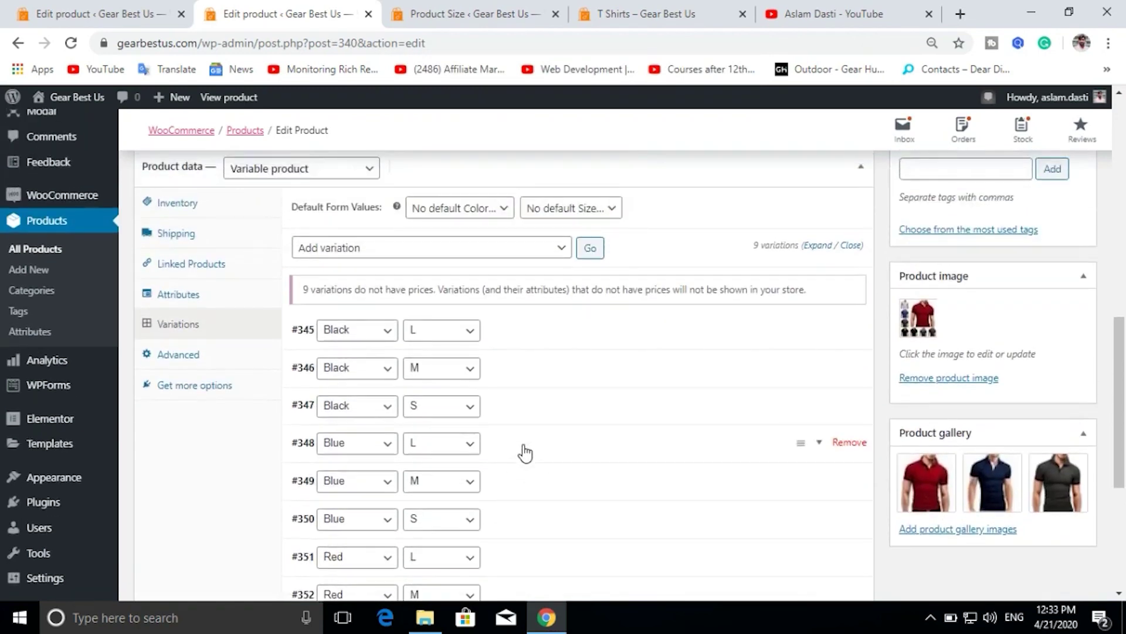
pyautogui.click(524, 253)
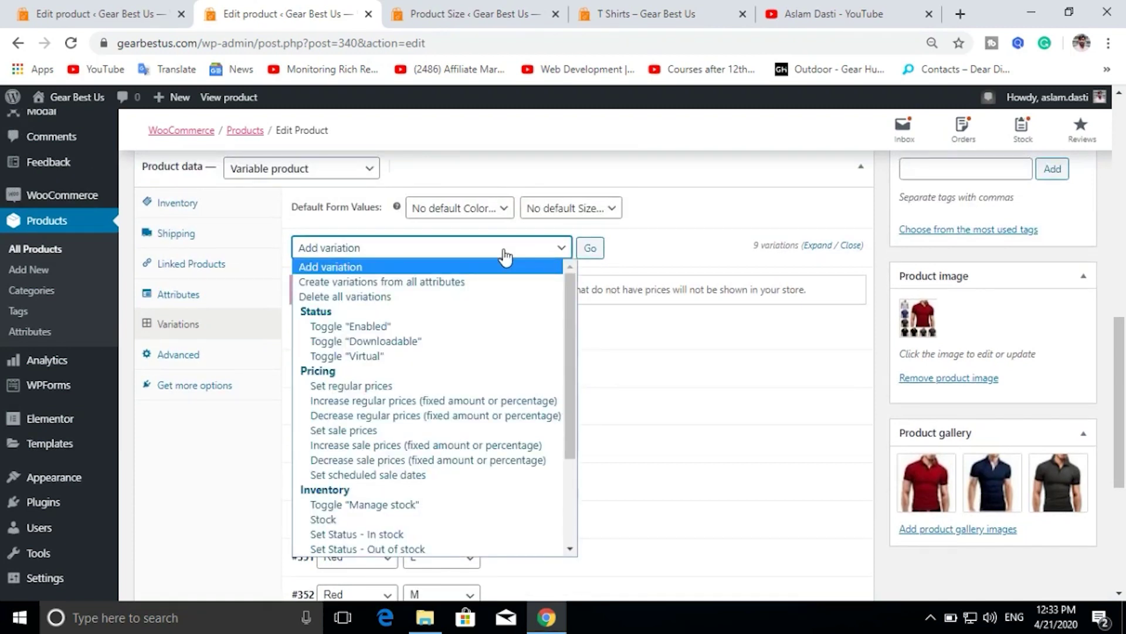
pyautogui.click(382, 387)
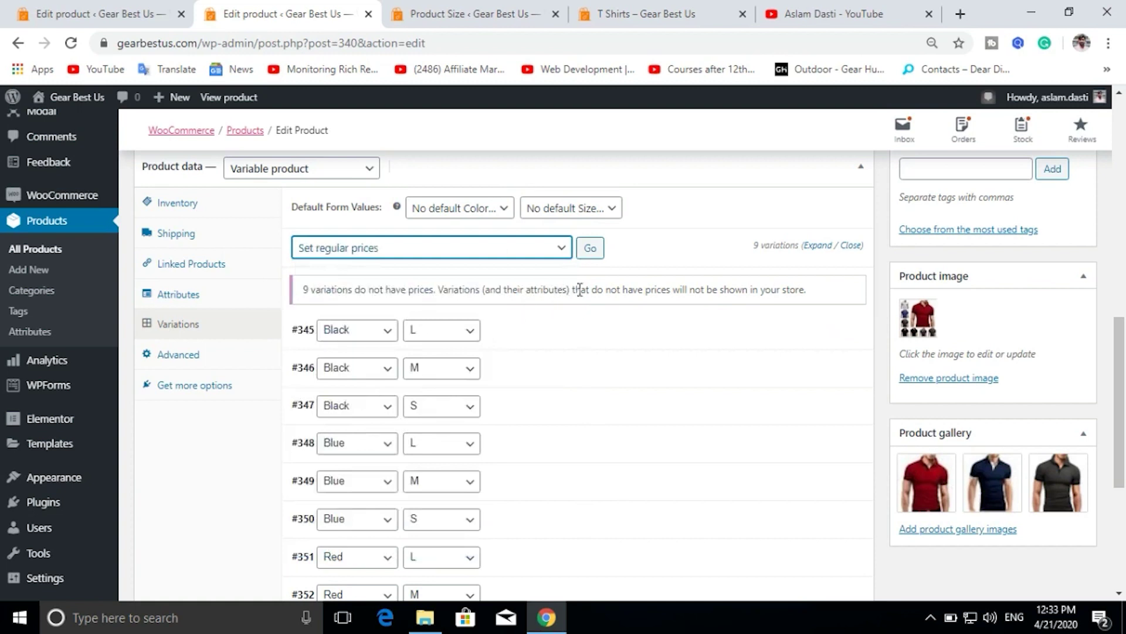
pyautogui.click(590, 249)
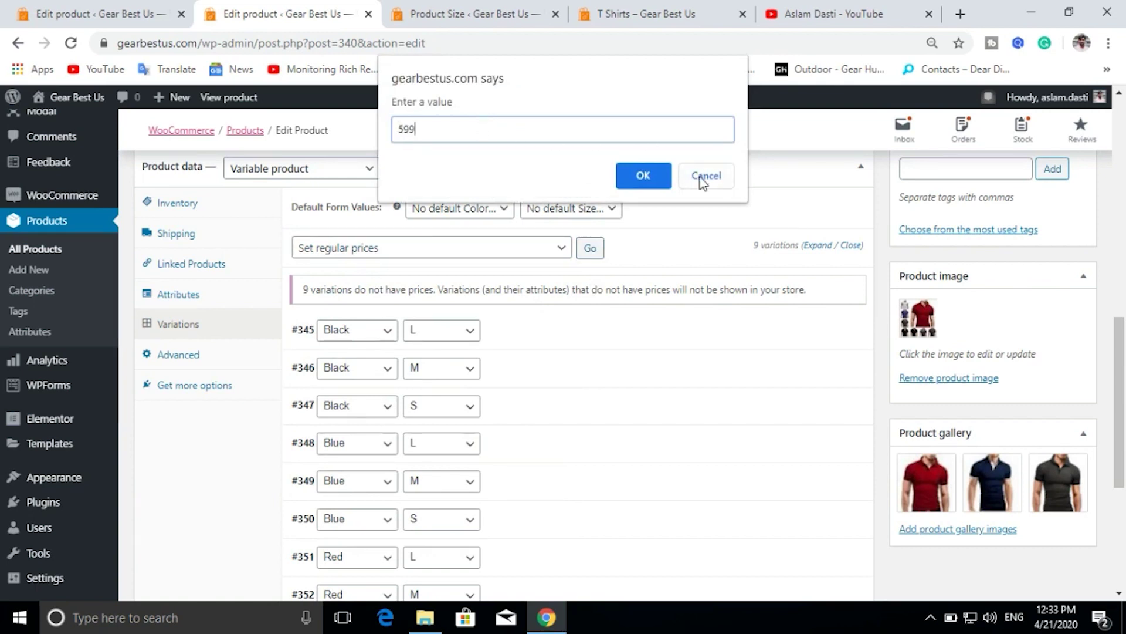
pyautogui.click(643, 174)
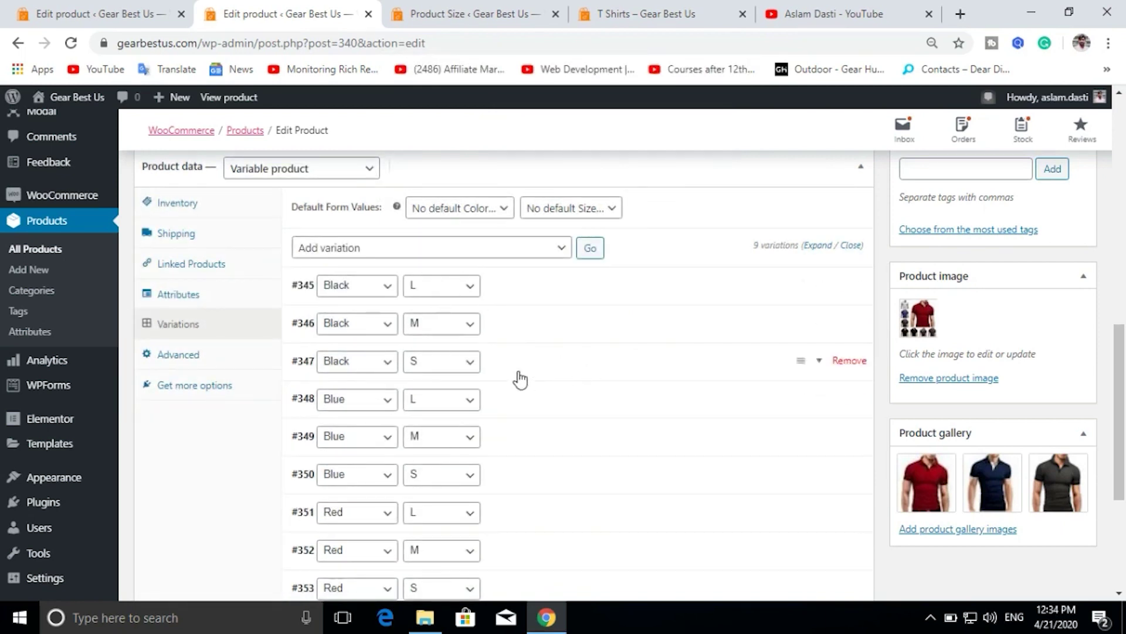
# Expand the Black L variation to check its price details, and update the product
pyautogui.click(303, 287)
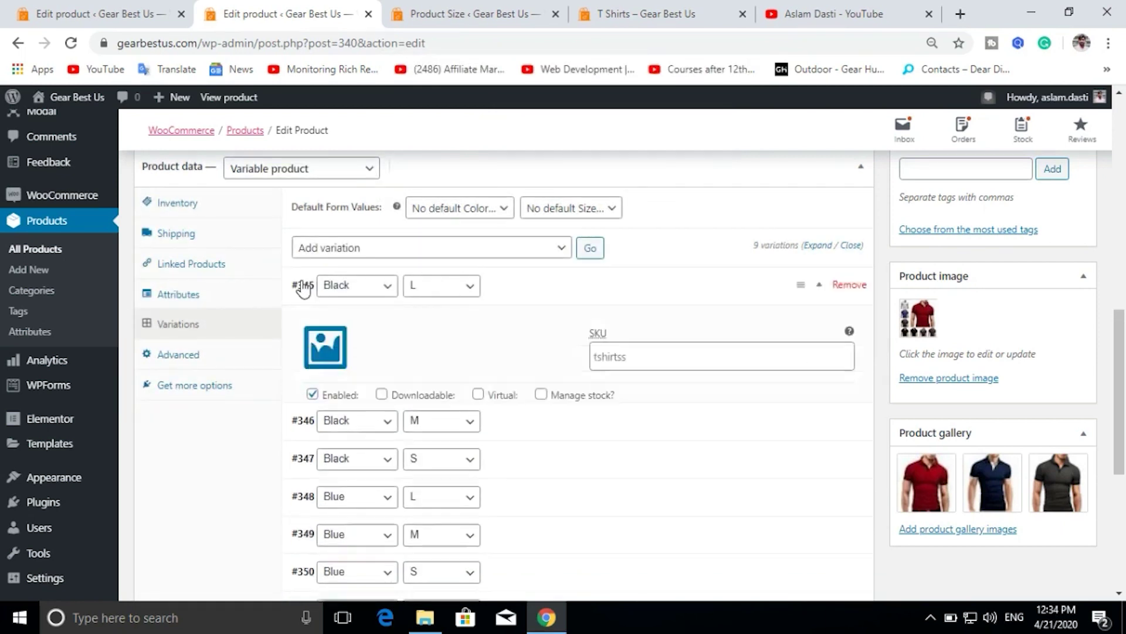
pyautogui.scroll(-2, 532, 387)
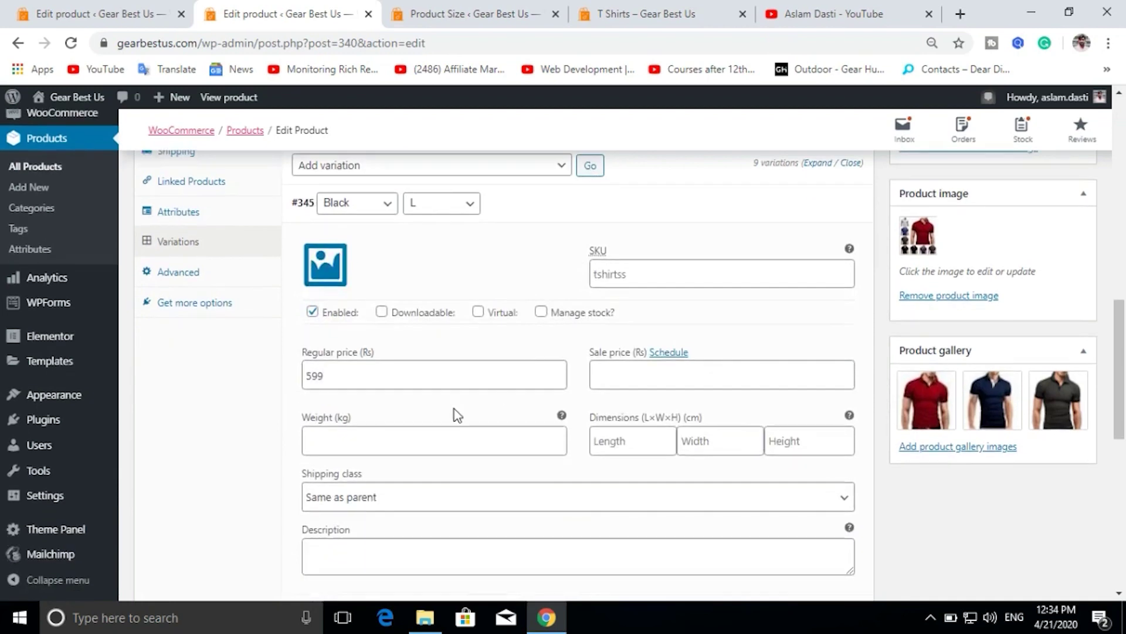
pyautogui.scroll(-5, 371, 382)
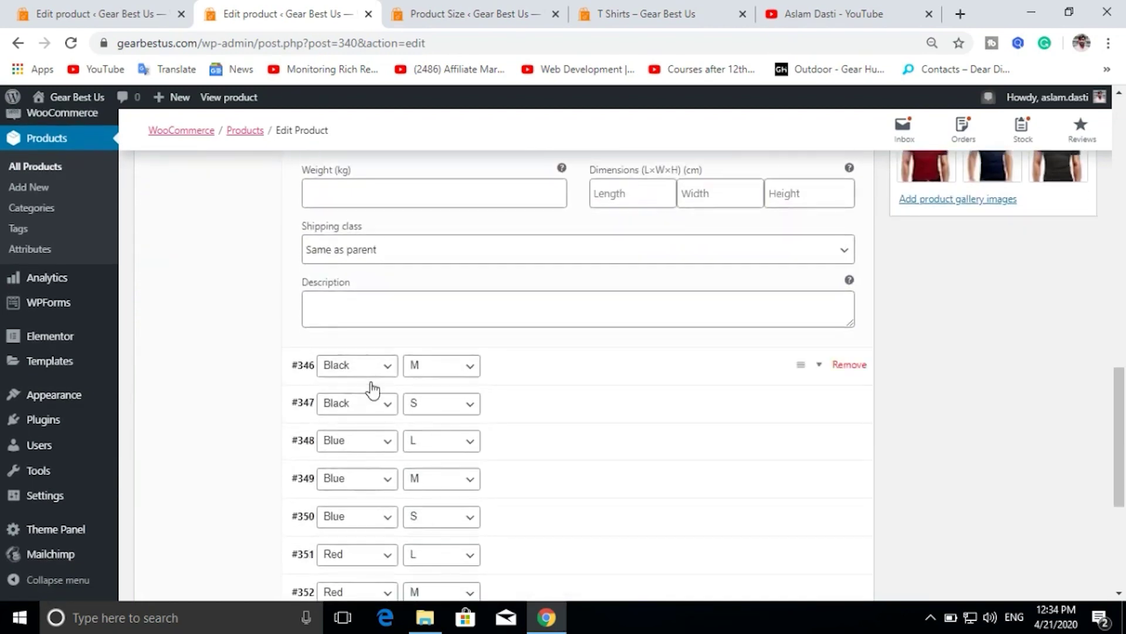
pyautogui.scroll(8, 371, 385)
pyautogui.scroll(6, 372, 387)
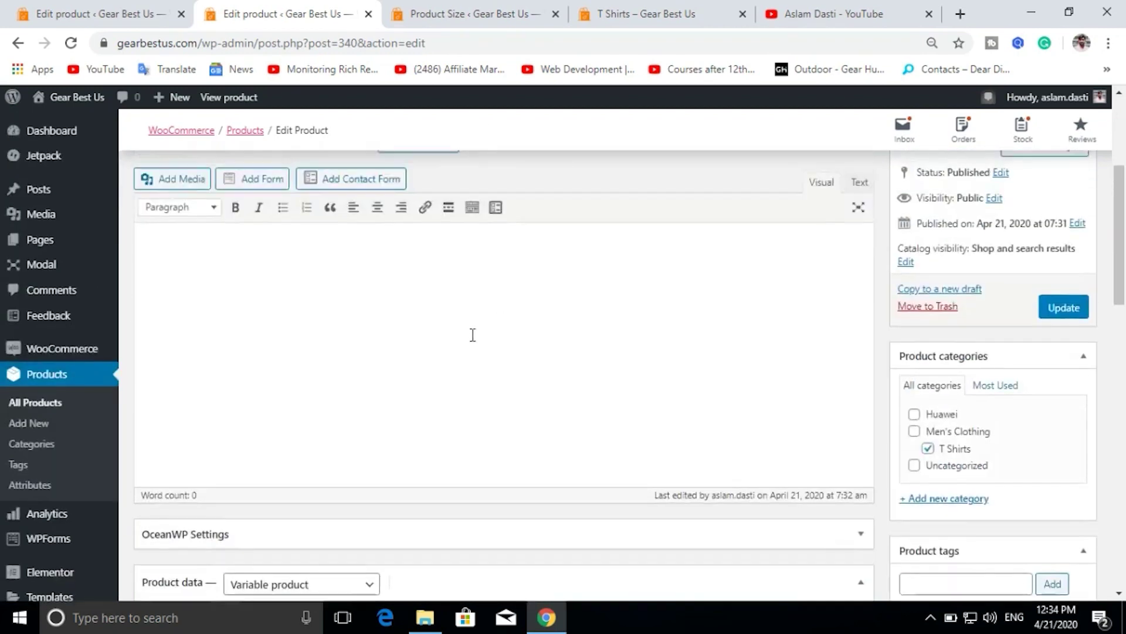
pyautogui.scroll(3, 471, 335)
pyautogui.click(1050, 469)
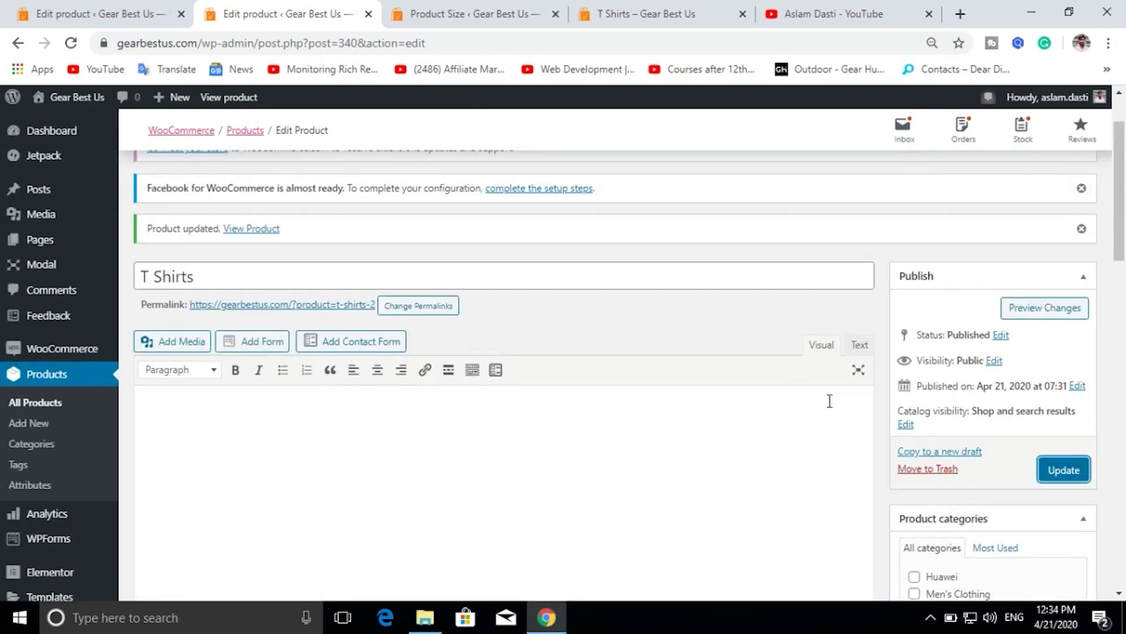
# Reload the T Shirts store page and test the variations by choosing the Blue color and size M
pyautogui.hotkey('ctrl', '4')
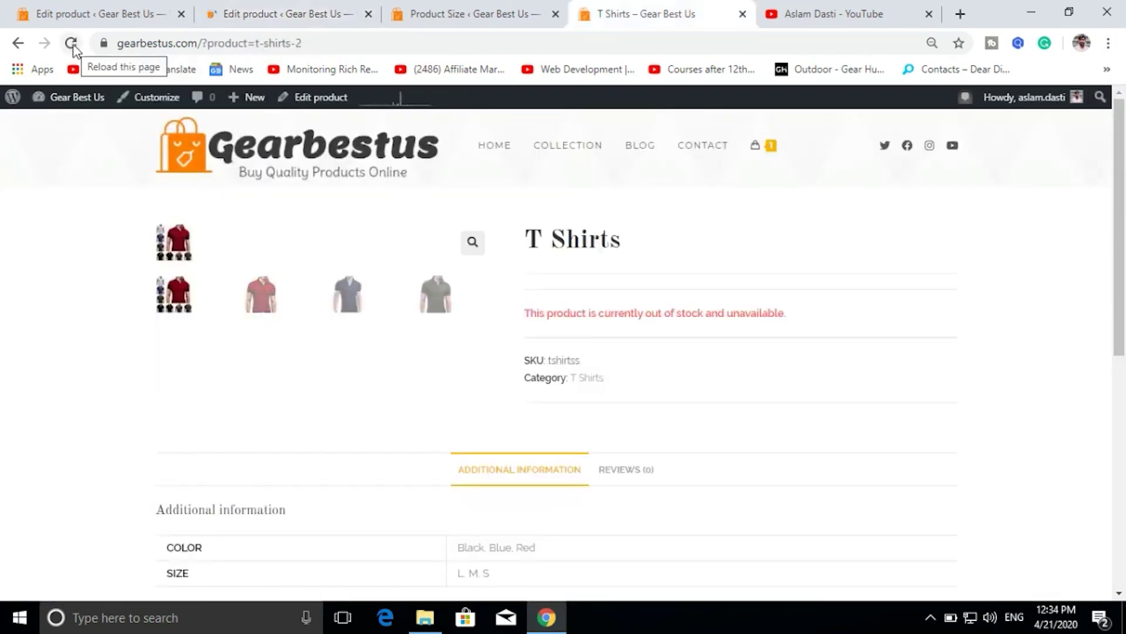
pyautogui.click(71, 43)
pyautogui.click(74, 43)
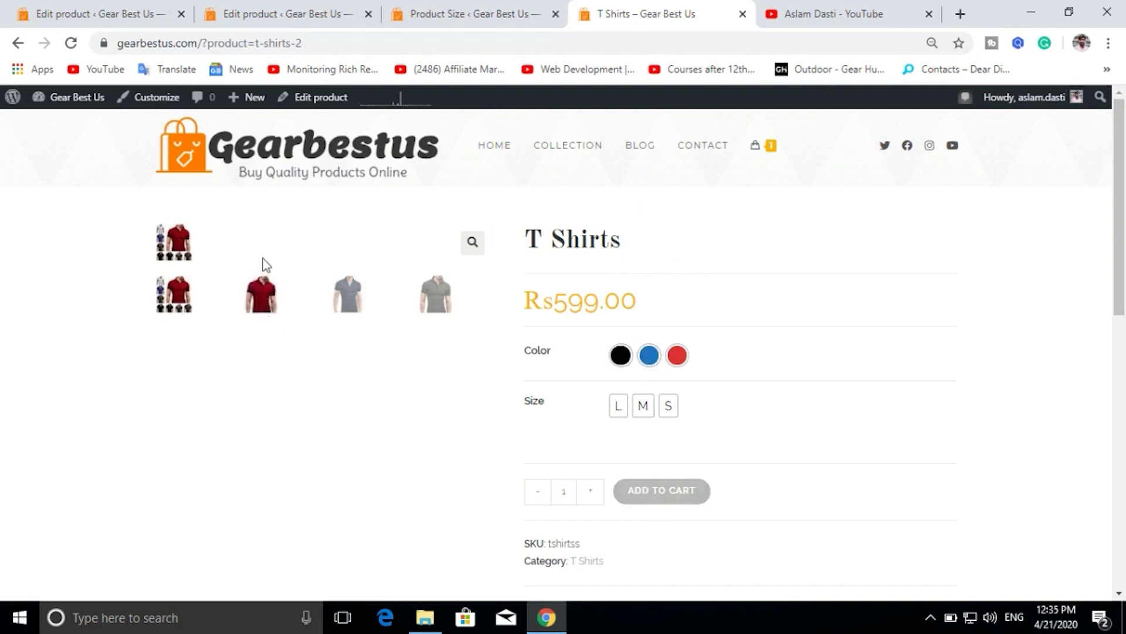
pyautogui.click(645, 359)
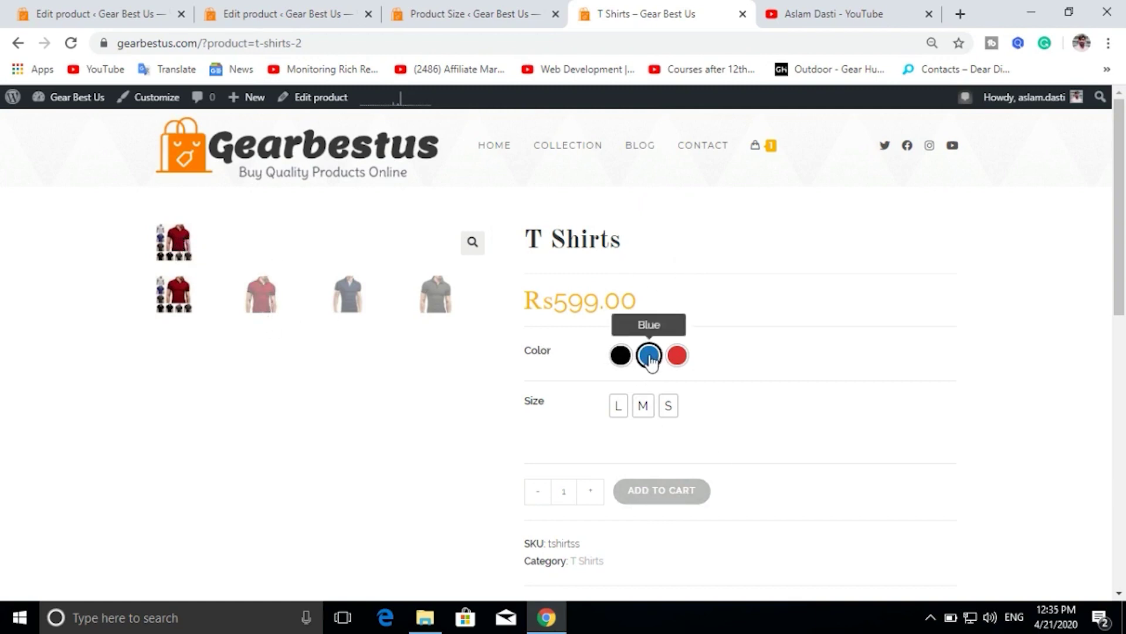
pyautogui.click(642, 410)
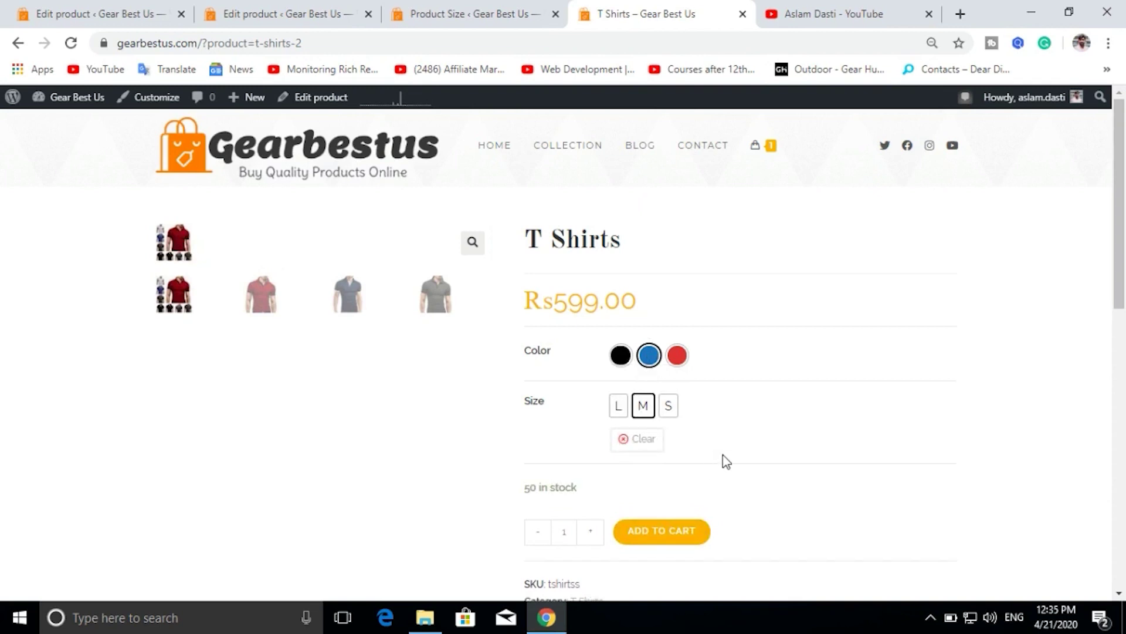
# Test the T Shirts variations on the store page by choosing the Black color and size L
pyautogui.scroll(-1, 742, 445)
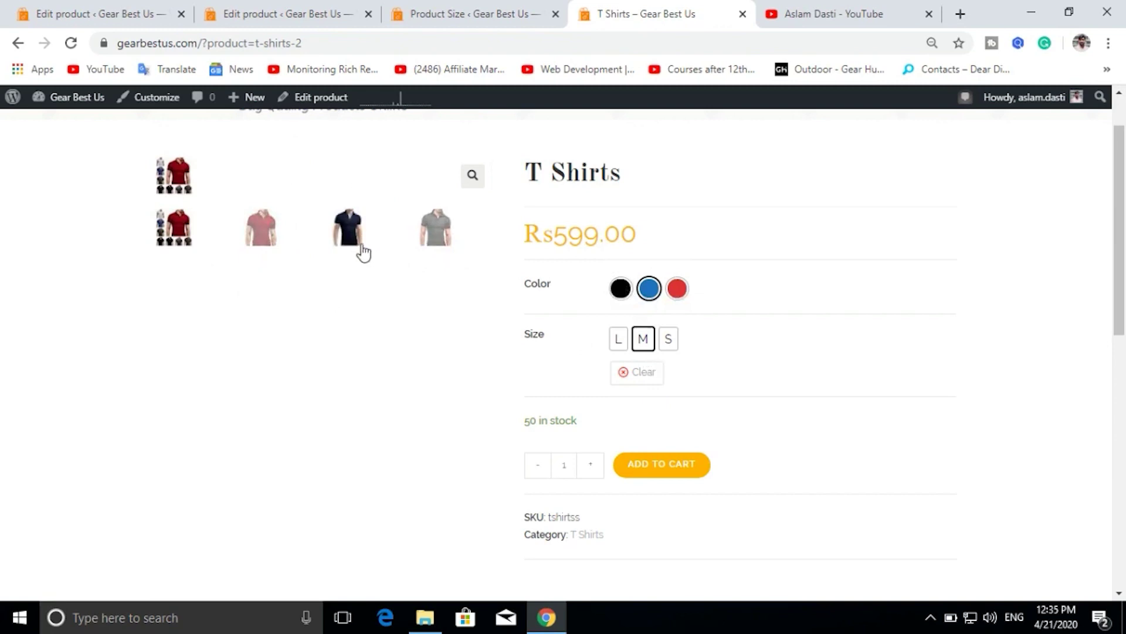
pyautogui.click(622, 290)
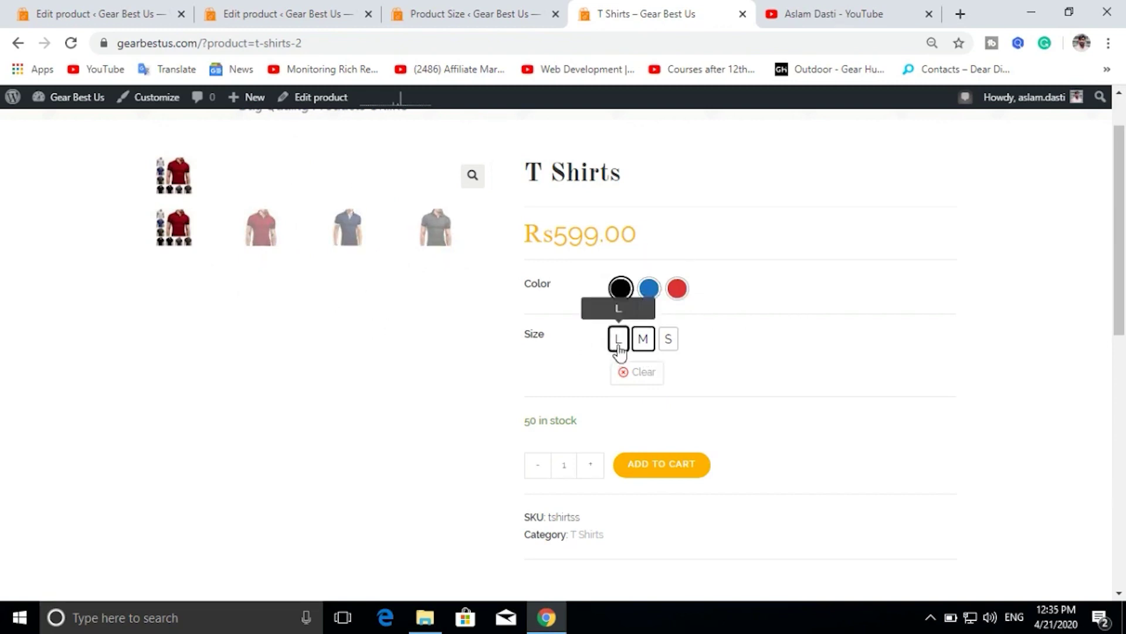
pyautogui.click(619, 344)
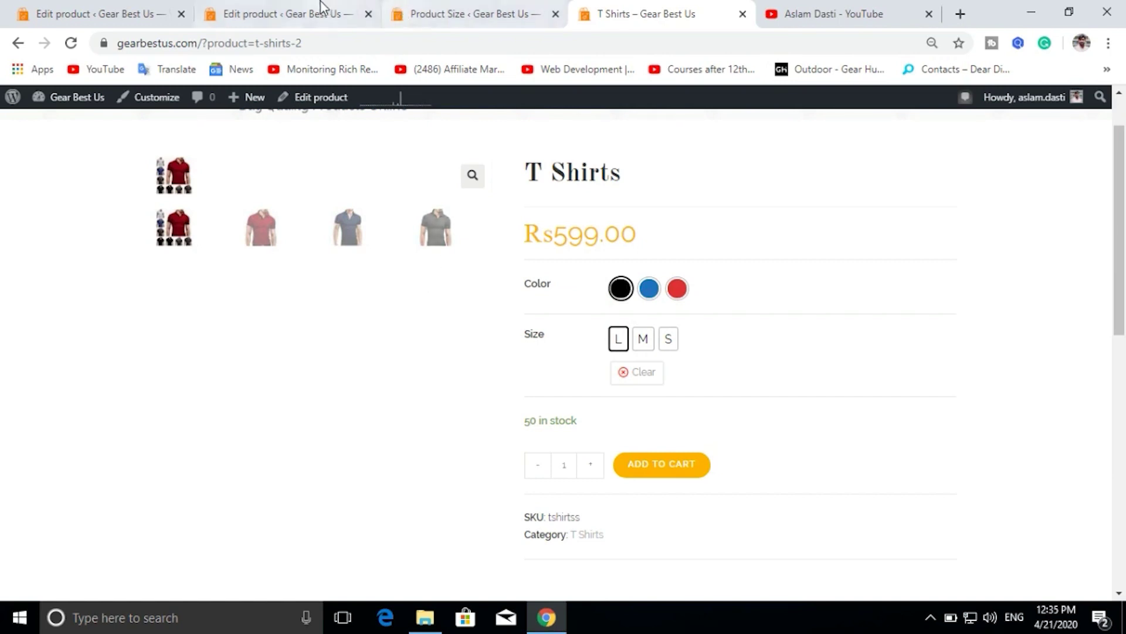
# Return to editing the T Shirts product and expand the Black L variation in its variations settings
pyautogui.click(294, 12)
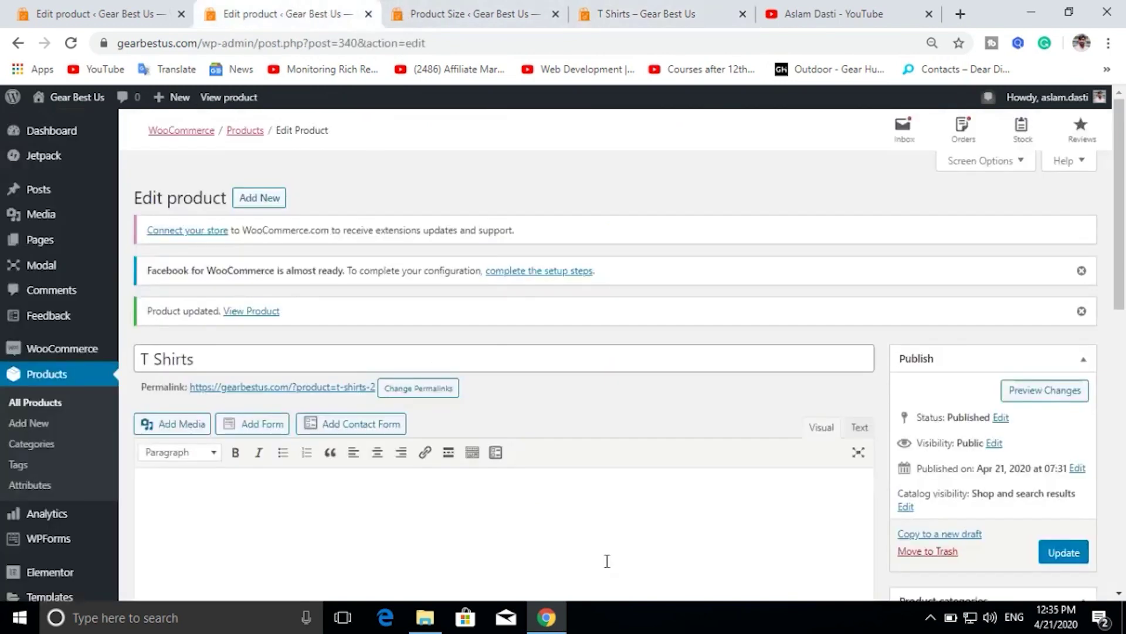
pyautogui.scroll(-15, 607, 560)
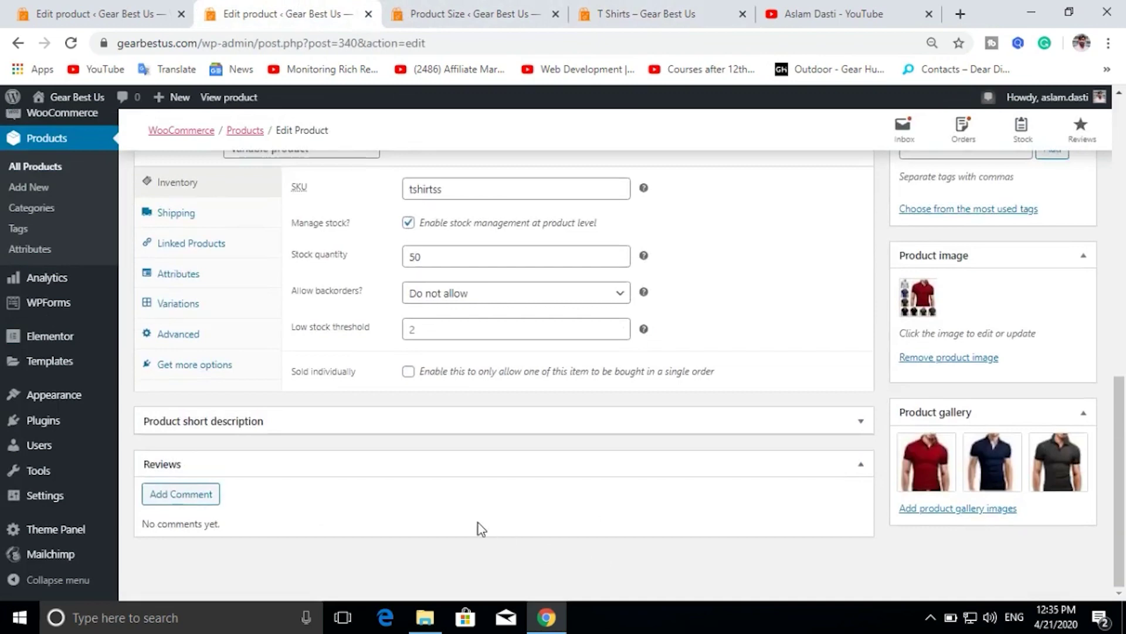
pyautogui.scroll(1, 482, 524)
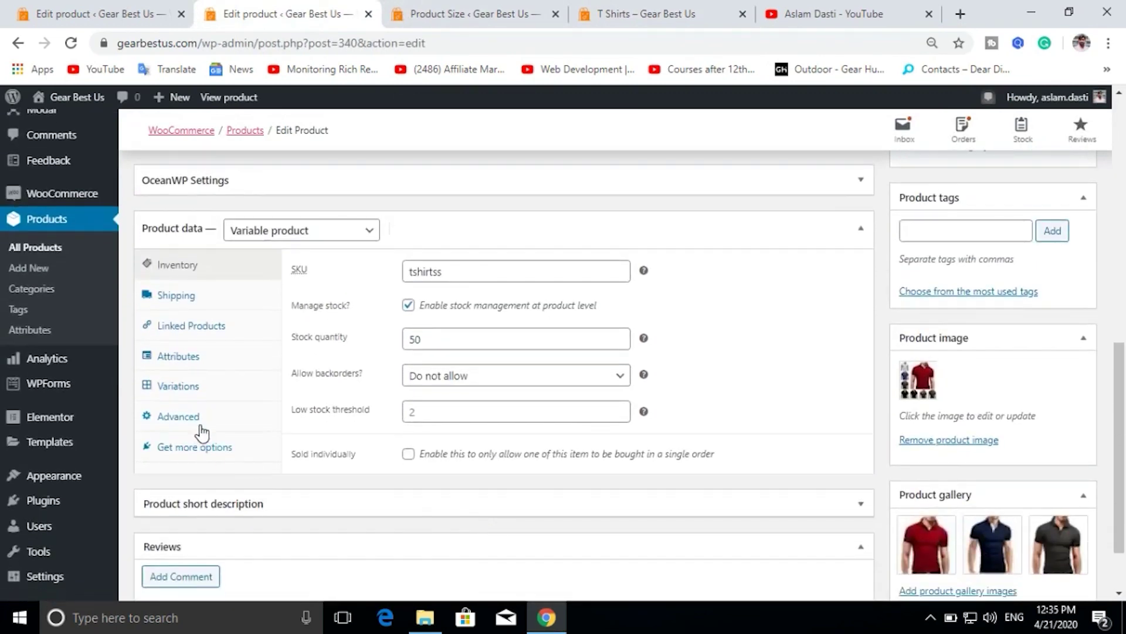
pyautogui.click(191, 396)
pyautogui.scroll(-1, 544, 397)
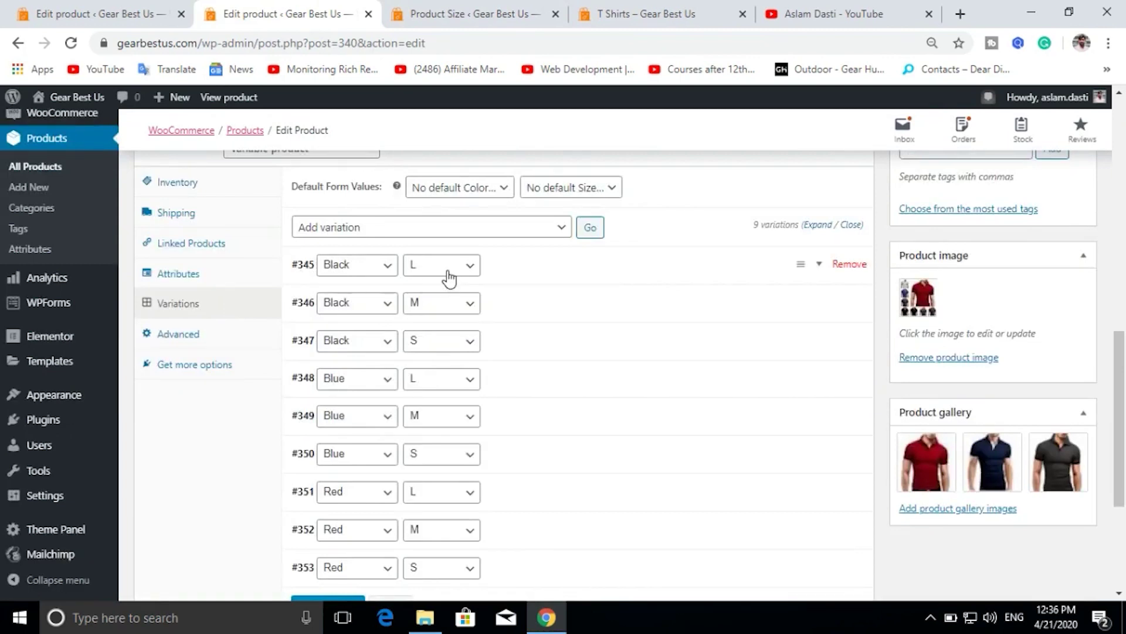
pyautogui.click(305, 273)
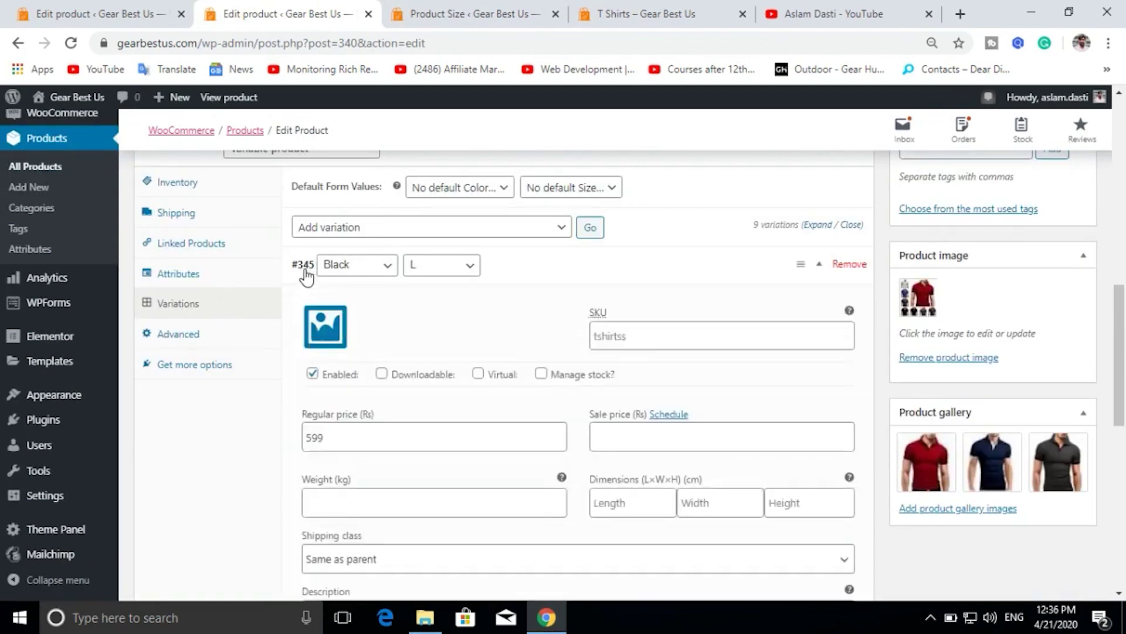
# Set the black T-shirt photo from the media library as the Black L variation's image, and update the product
pyautogui.click(327, 326)
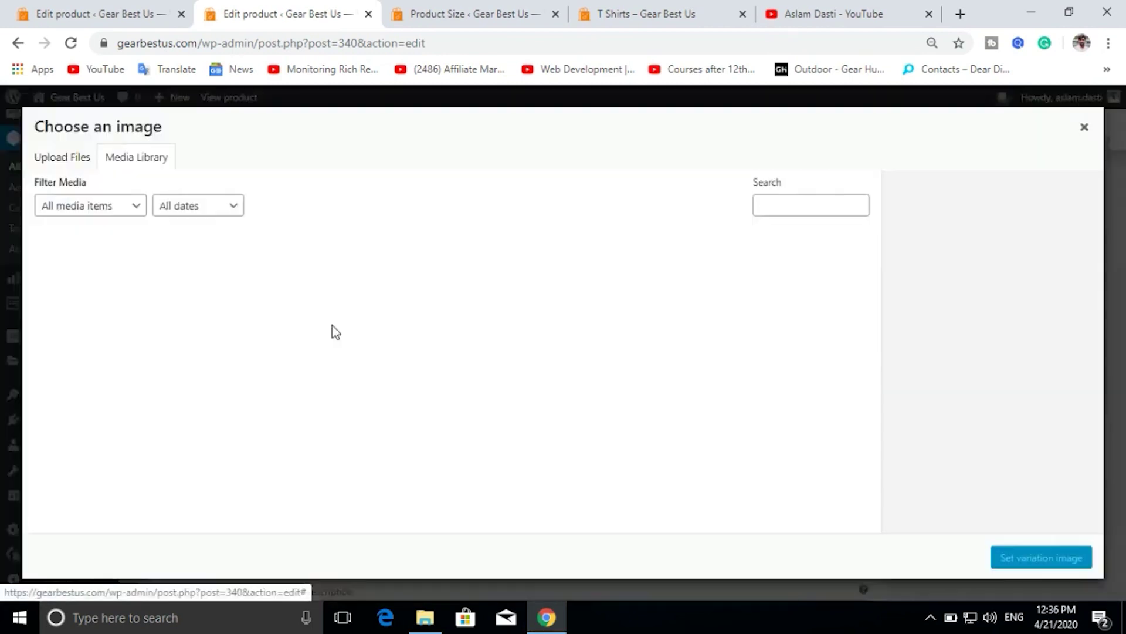
pyautogui.click(86, 286)
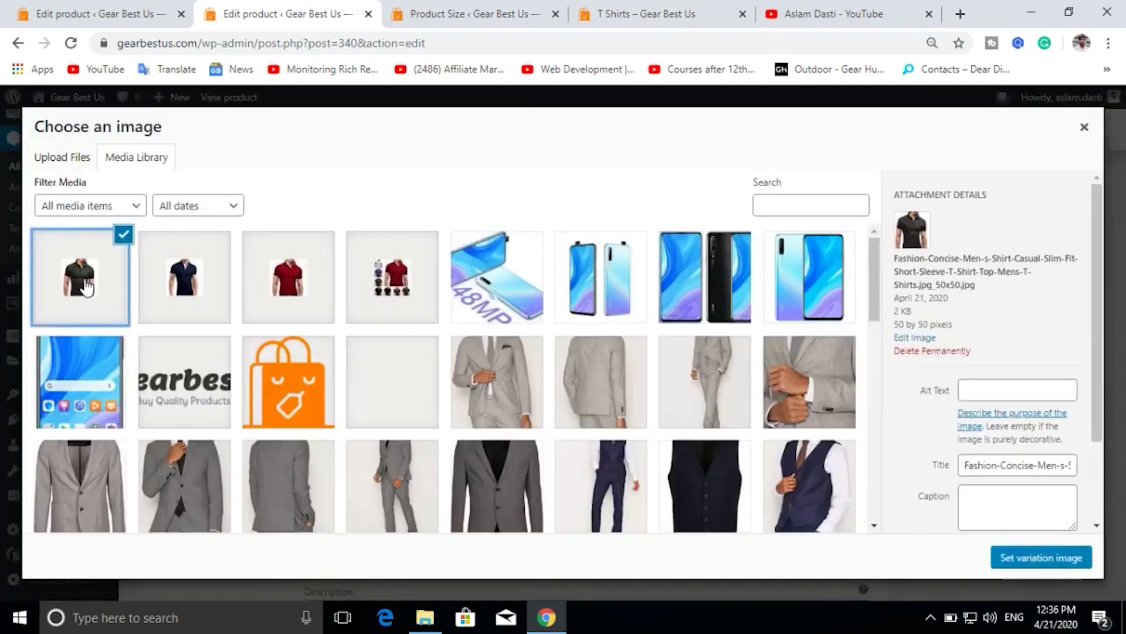
pyautogui.click(1049, 558)
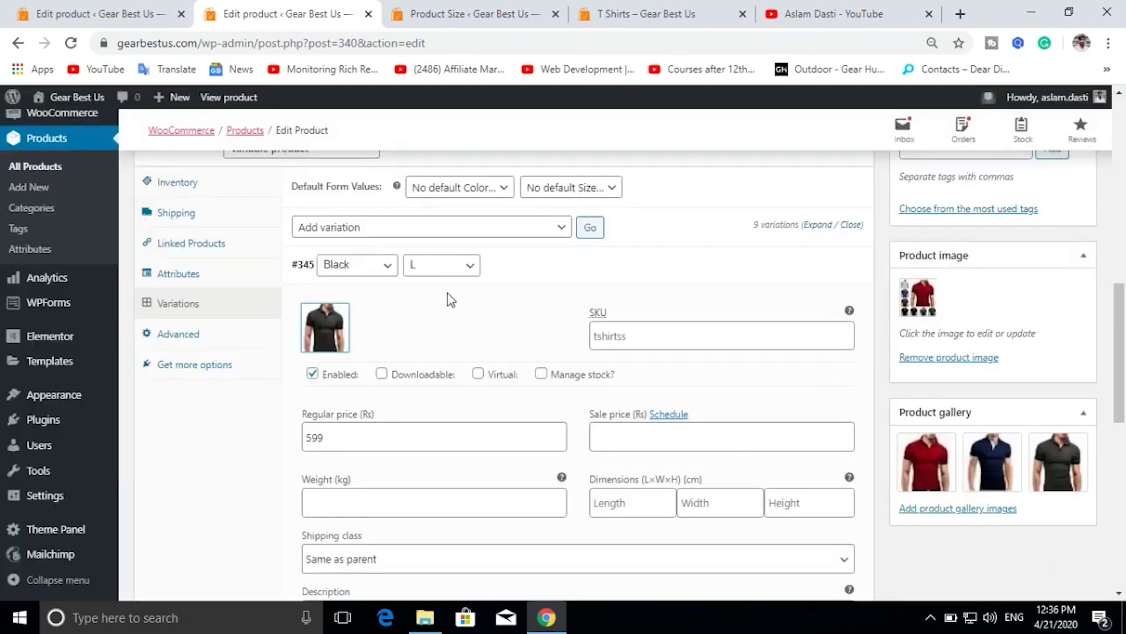
pyautogui.scroll(3, 541, 324)
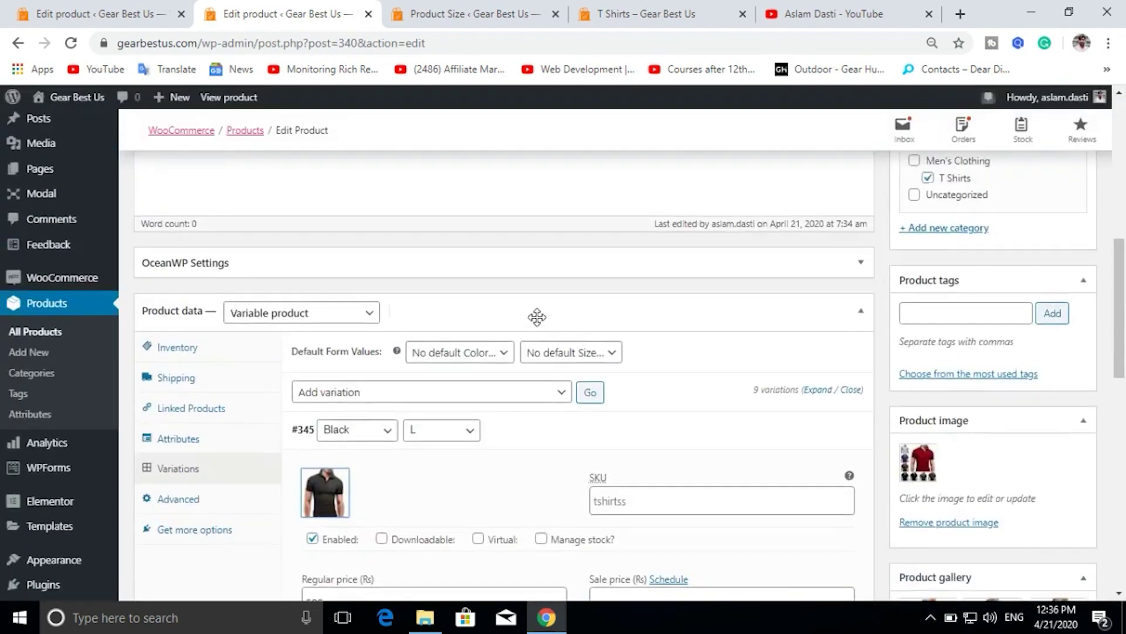
pyautogui.scroll(5, 616, 334)
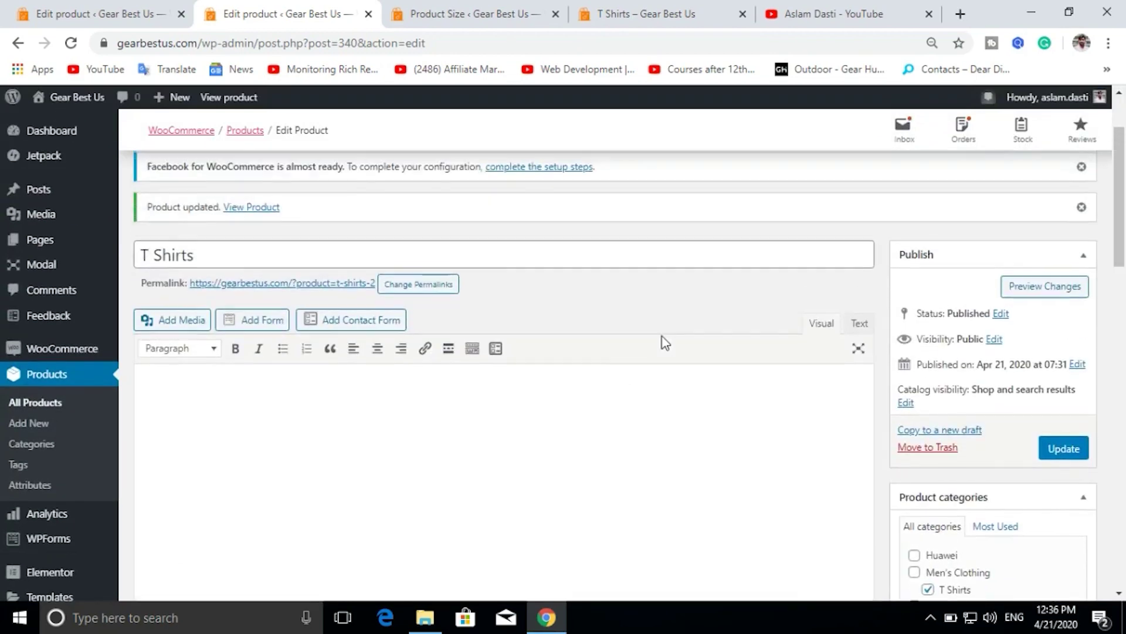
pyautogui.click(1063, 451)
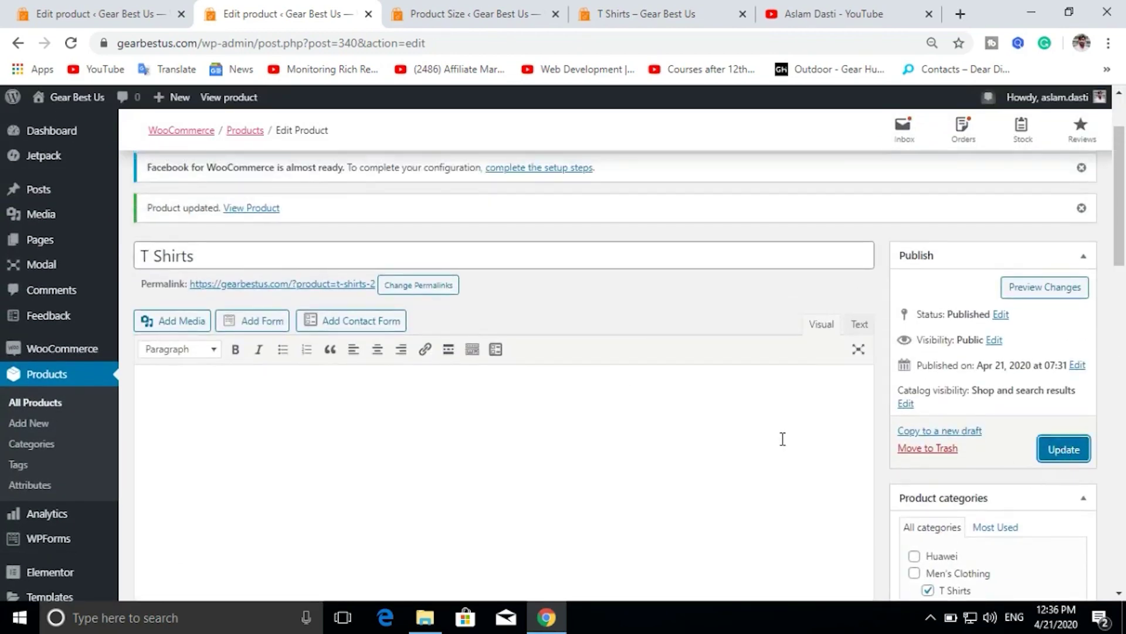
# Reload the T Shirts store page and check the product image for Black in size L, then for Blue
pyautogui.hotkey('ctrl', '4')
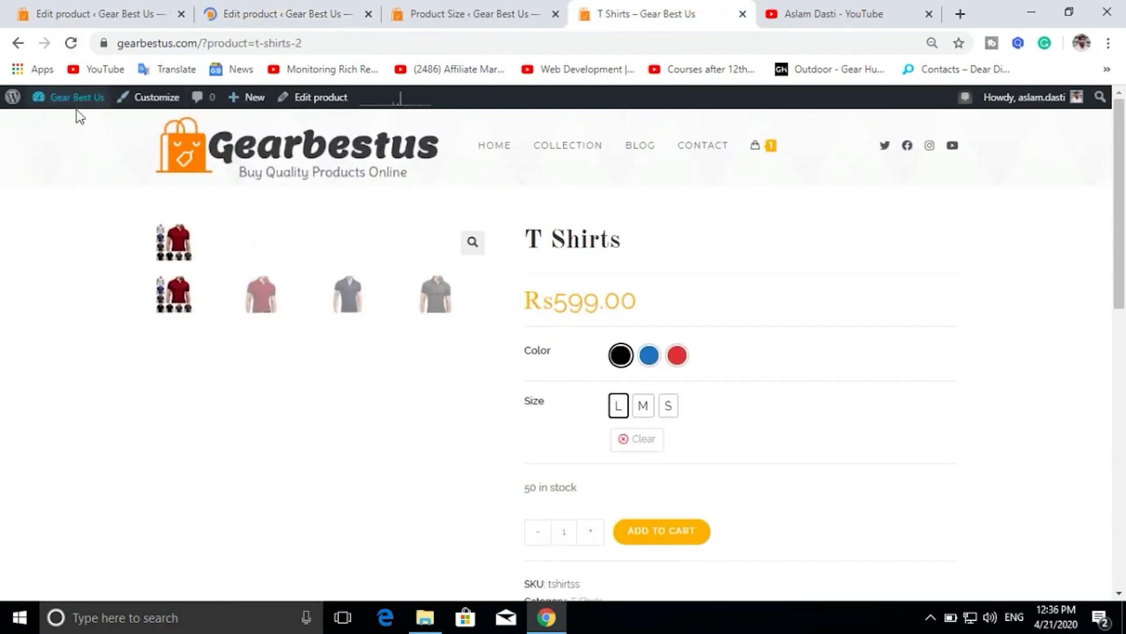
pyautogui.click(70, 43)
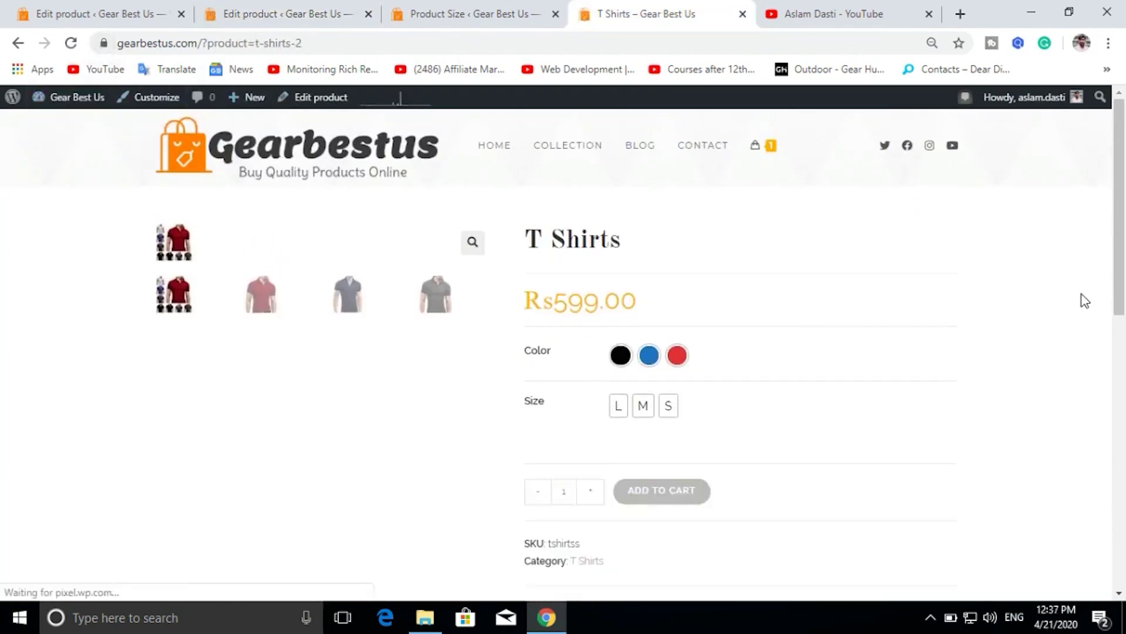
pyautogui.click(616, 357)
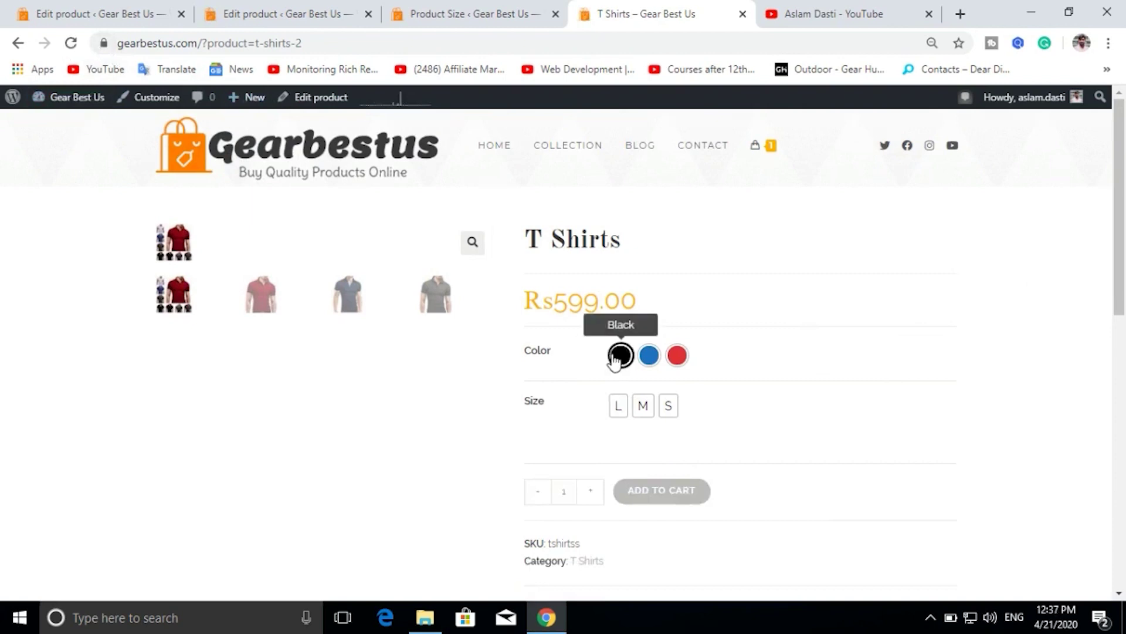
pyautogui.click(616, 405)
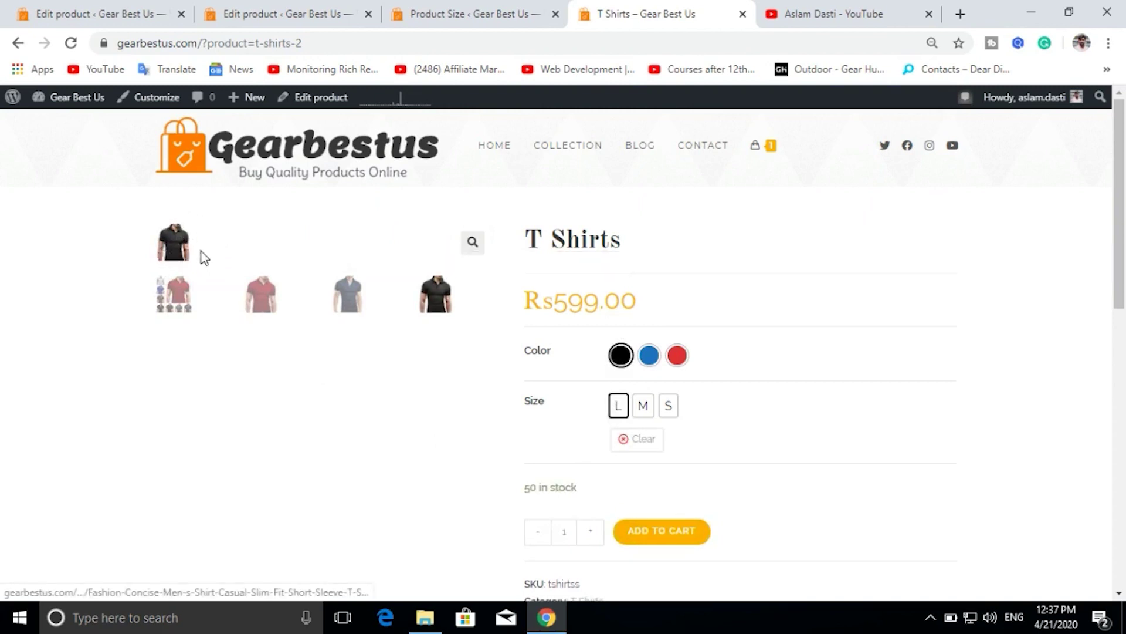
pyautogui.click(649, 364)
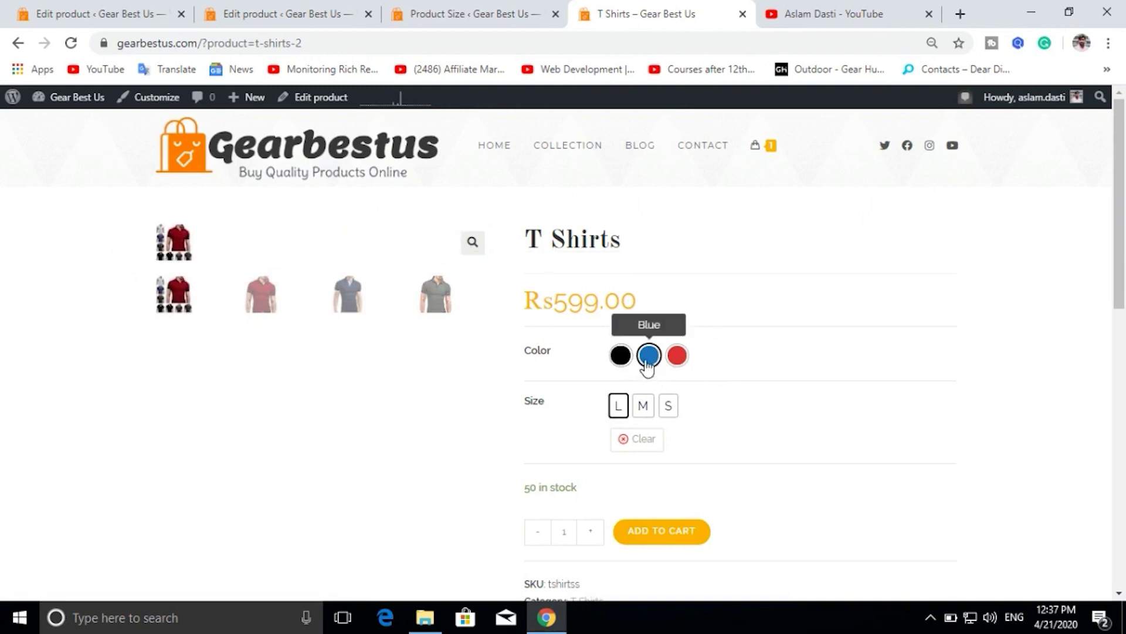
# Return to the product's variations and set the navy T-shirt photo ezgif.com-webp-to-jpg-2.jpg as the Blue L variation's image
pyautogui.click(305, 5)
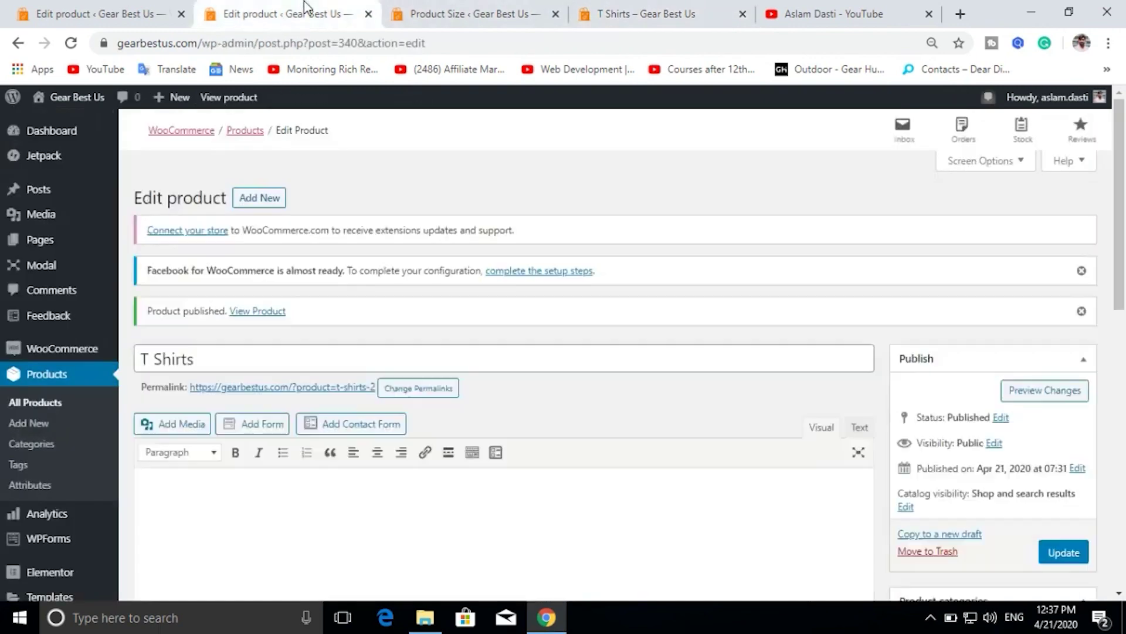
pyautogui.scroll(-15, 555, 311)
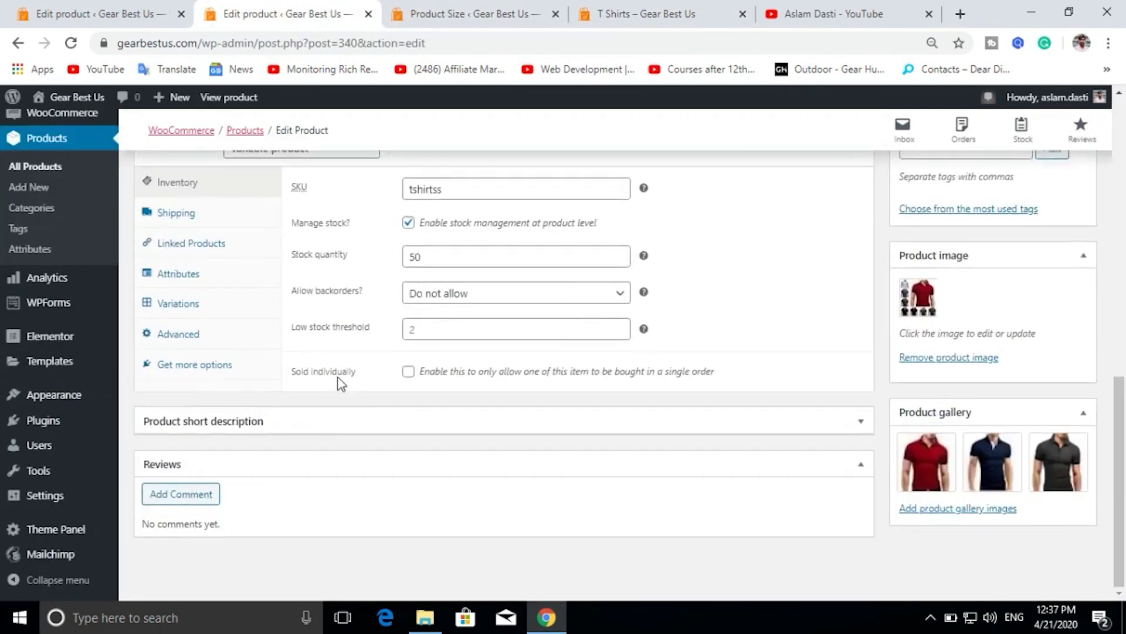
pyautogui.click(184, 305)
pyautogui.click(301, 307)
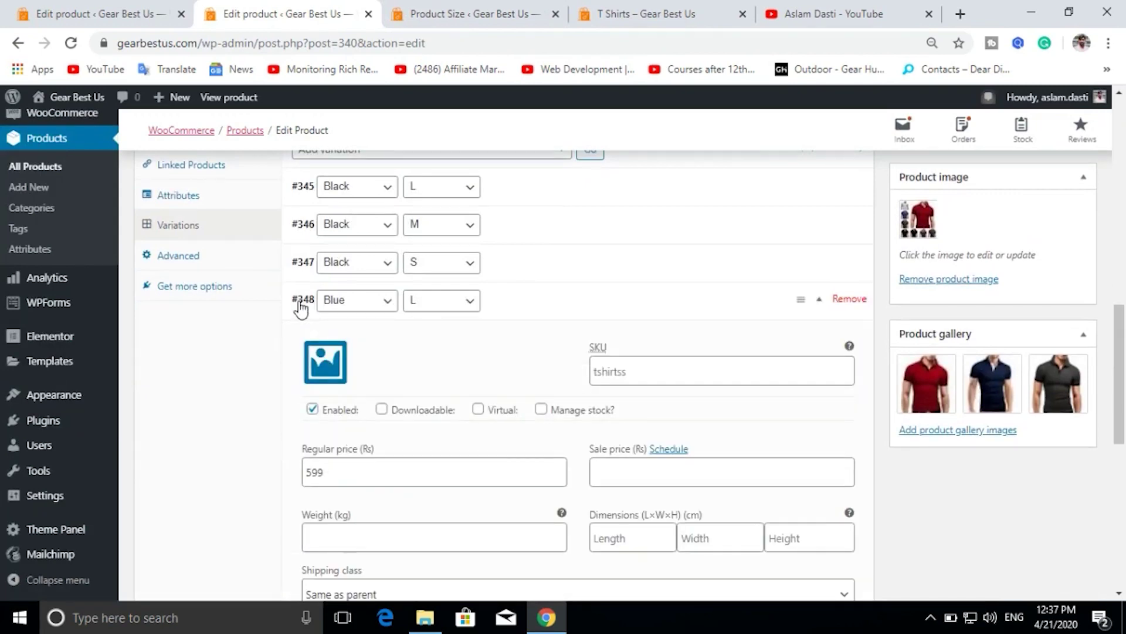
pyautogui.click(329, 376)
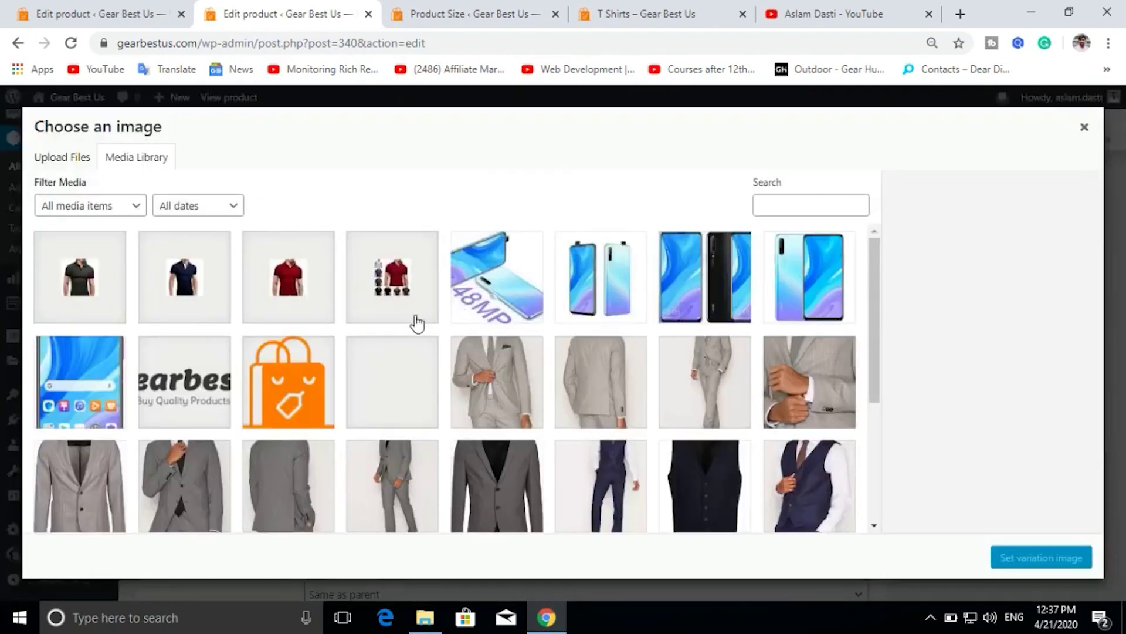
pyautogui.click(195, 298)
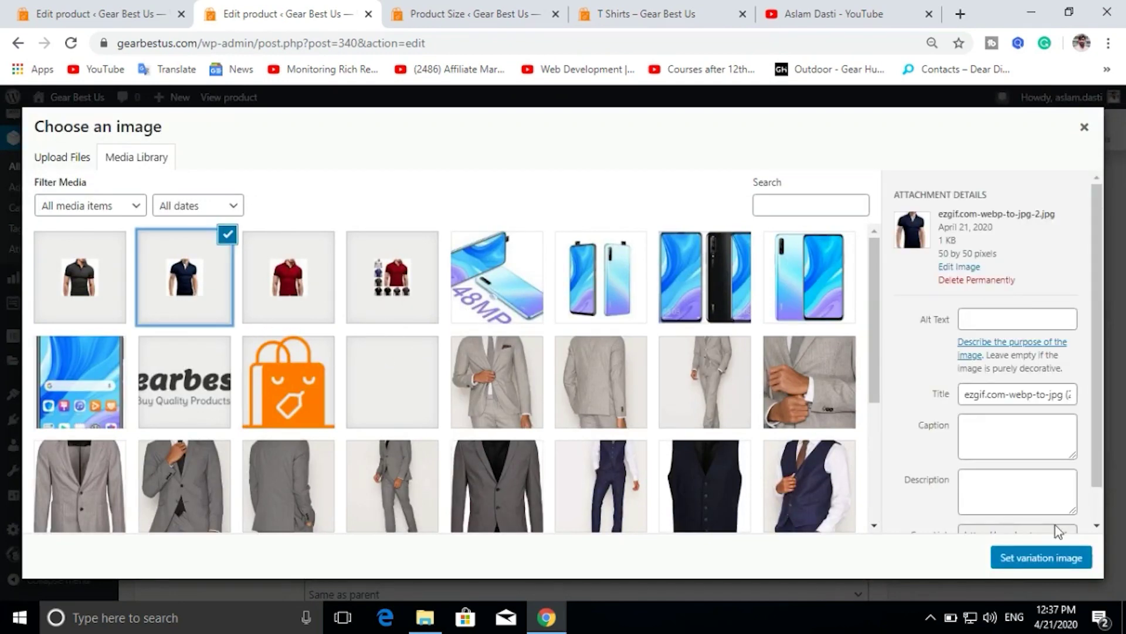
pyautogui.click(1039, 560)
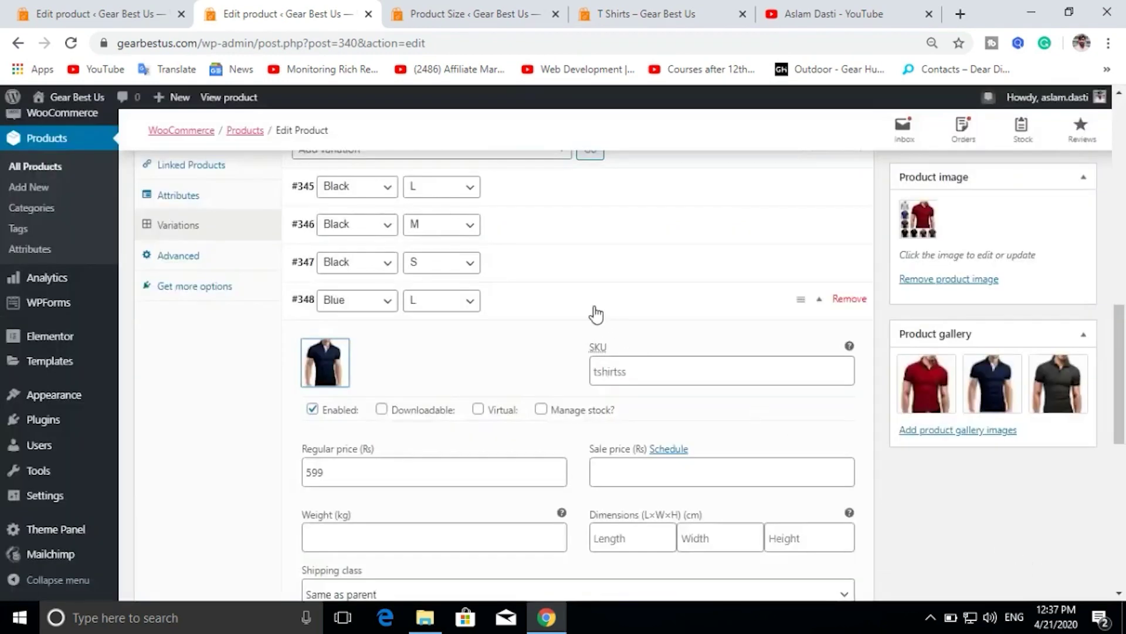
# Set the Blue L variation's regular price to 799 and update the product
pyautogui.click(315, 471)
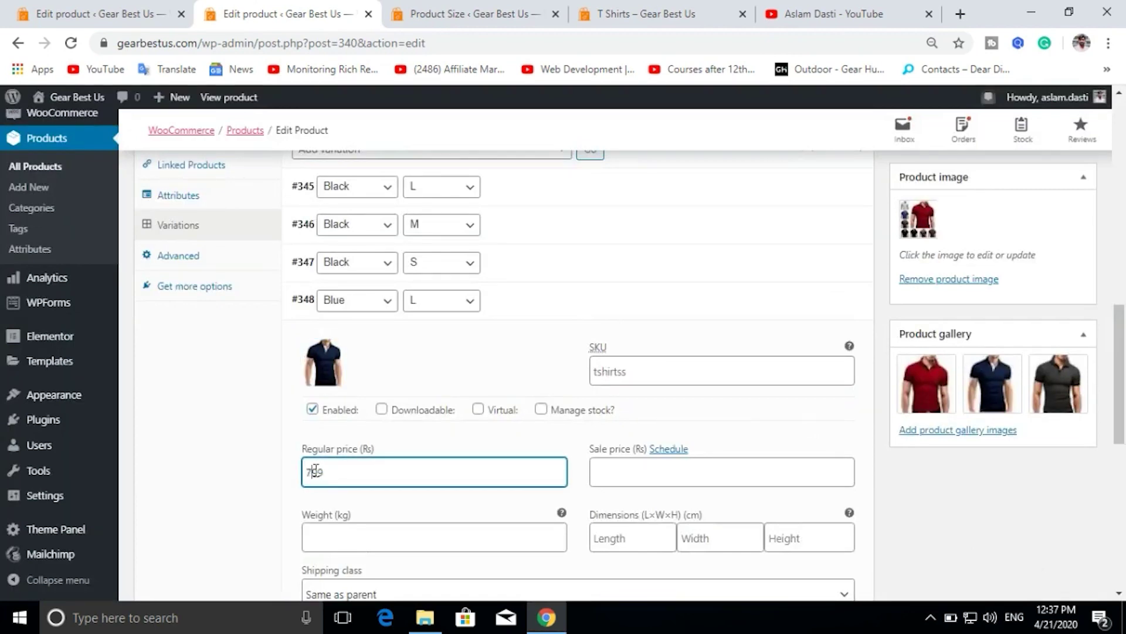
pyautogui.scroll(-4, 765, 422)
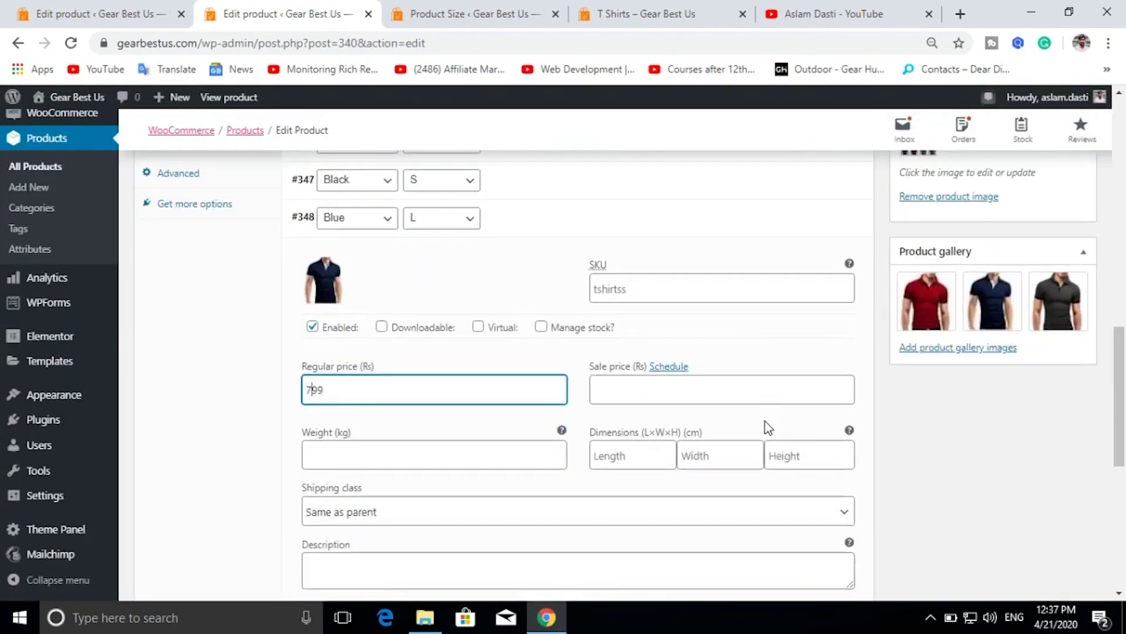
pyautogui.scroll(7, 765, 422)
pyautogui.scroll(5, 766, 425)
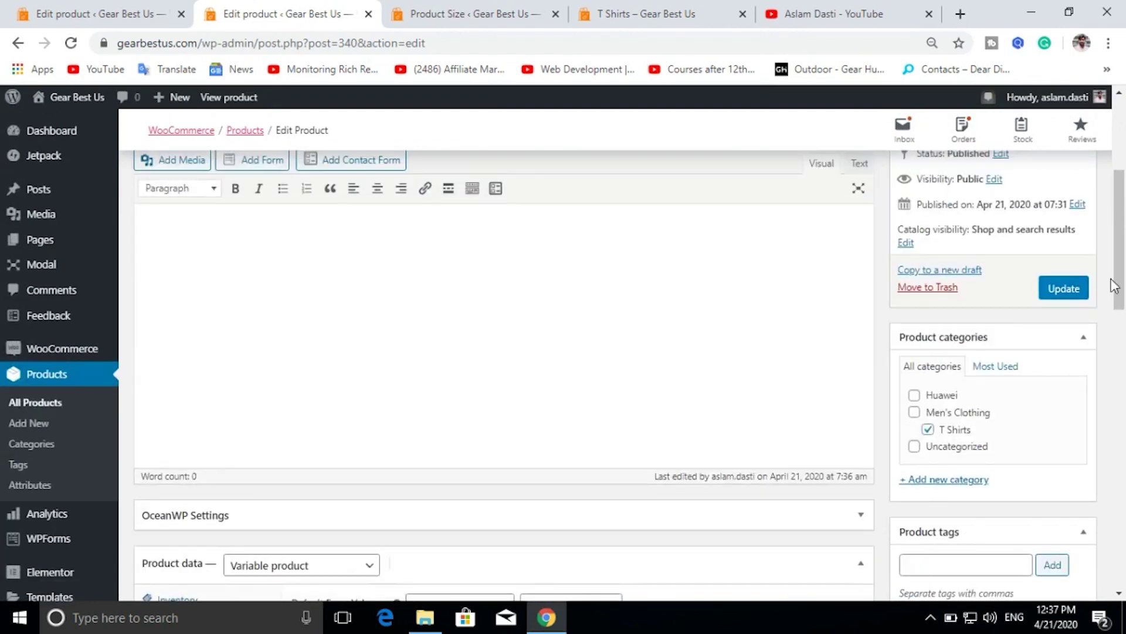
pyautogui.click(1063, 290)
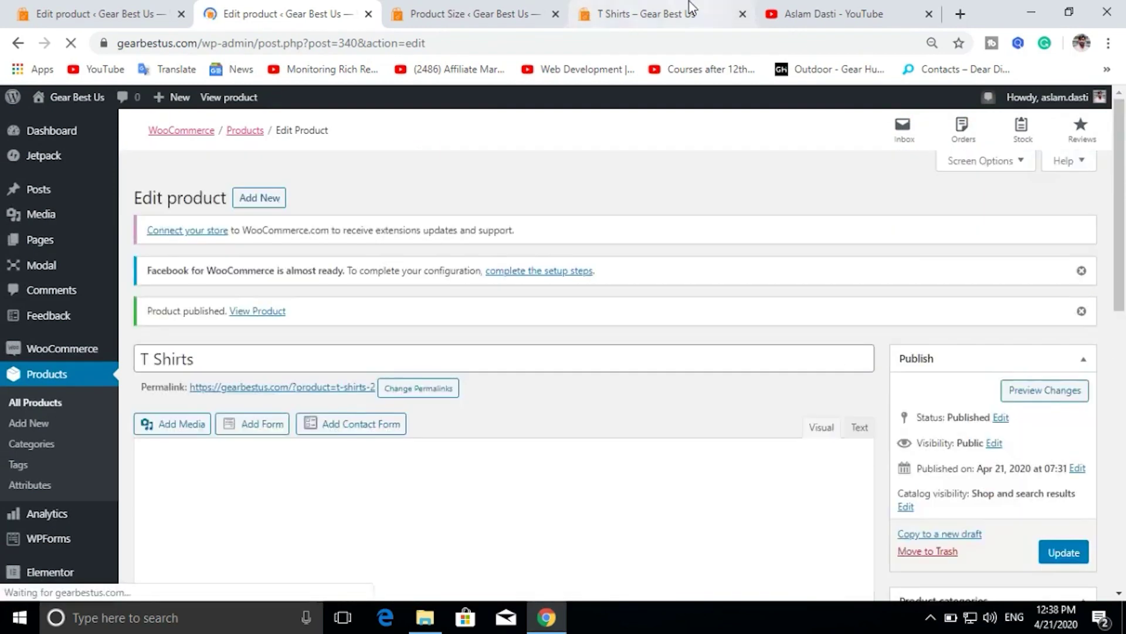
# Reload the T Shirts store page, check the displayed price range, and test the variation with Blue color and size L
pyautogui.click(645, 14)
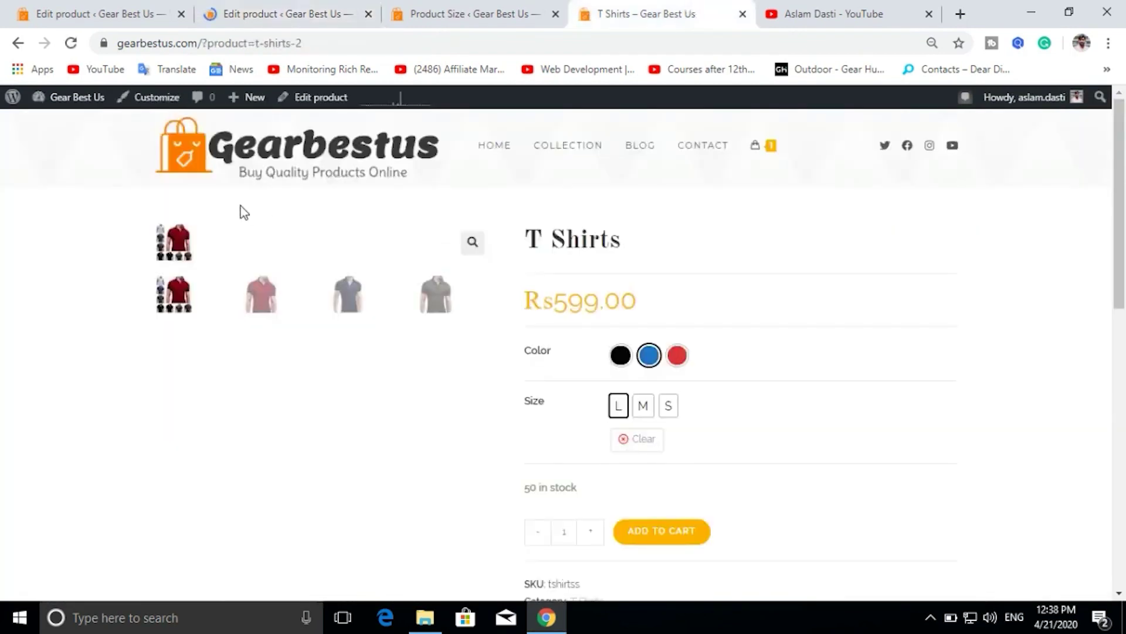
pyautogui.press('F5')
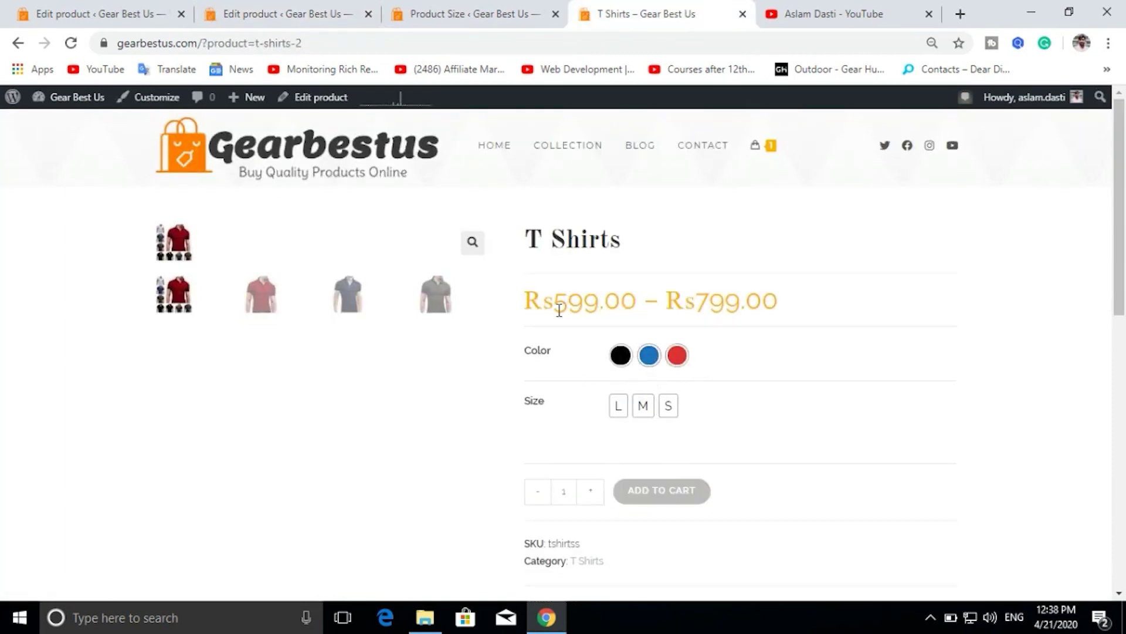
pyautogui.moveTo(528, 301); pyautogui.dragTo(778, 301)
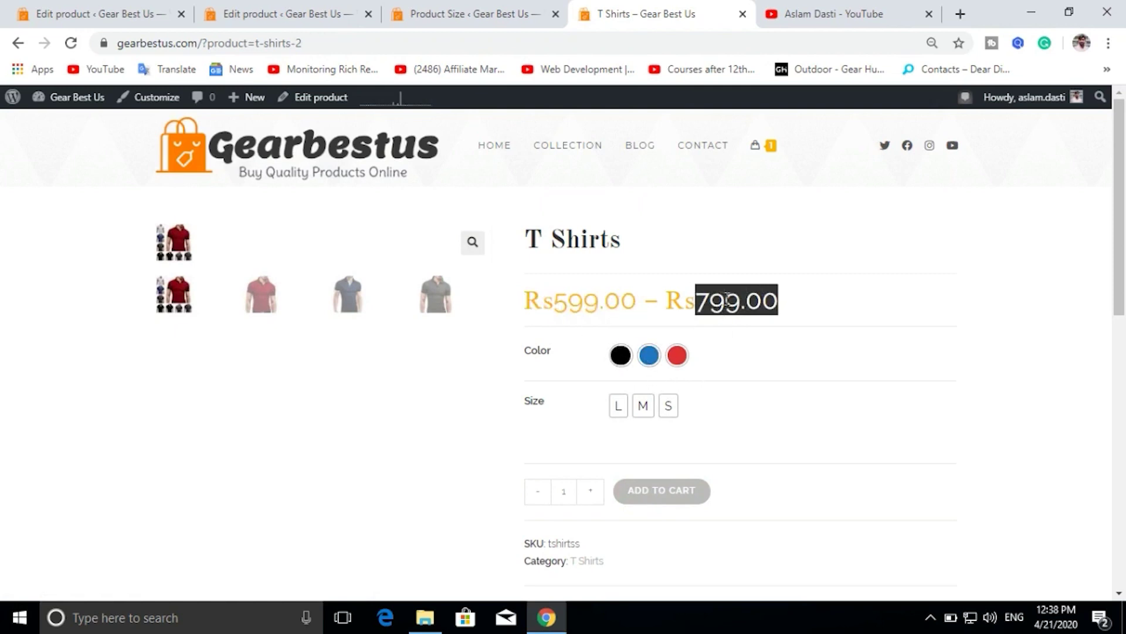
pyautogui.click(814, 319)
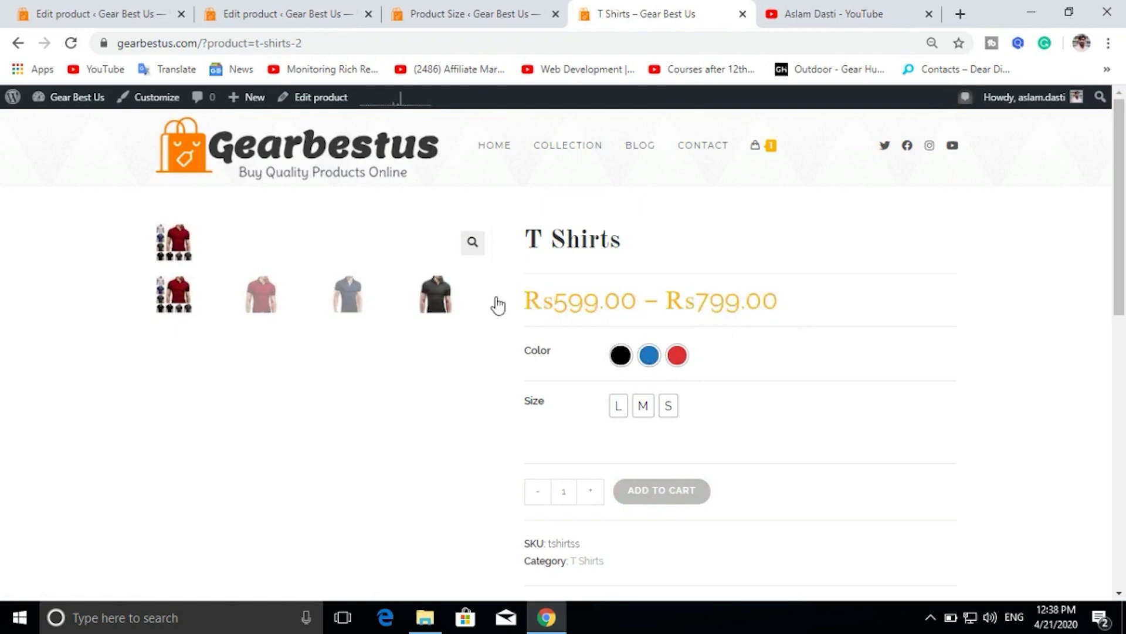
pyautogui.moveTo(530, 301); pyautogui.dragTo(779, 288)
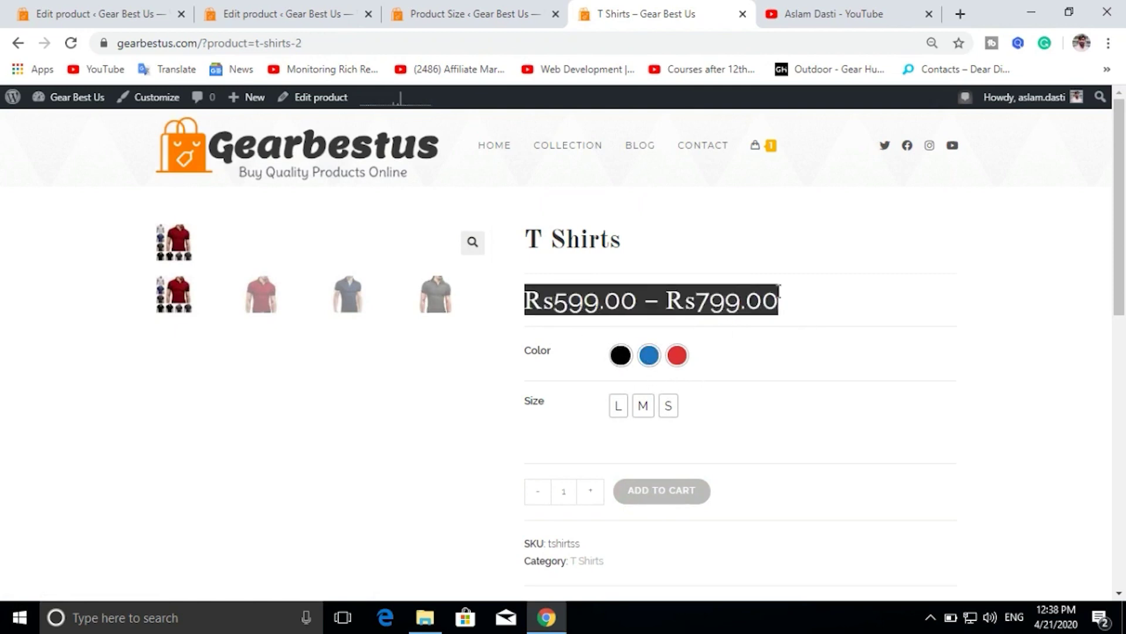
pyautogui.click(795, 300)
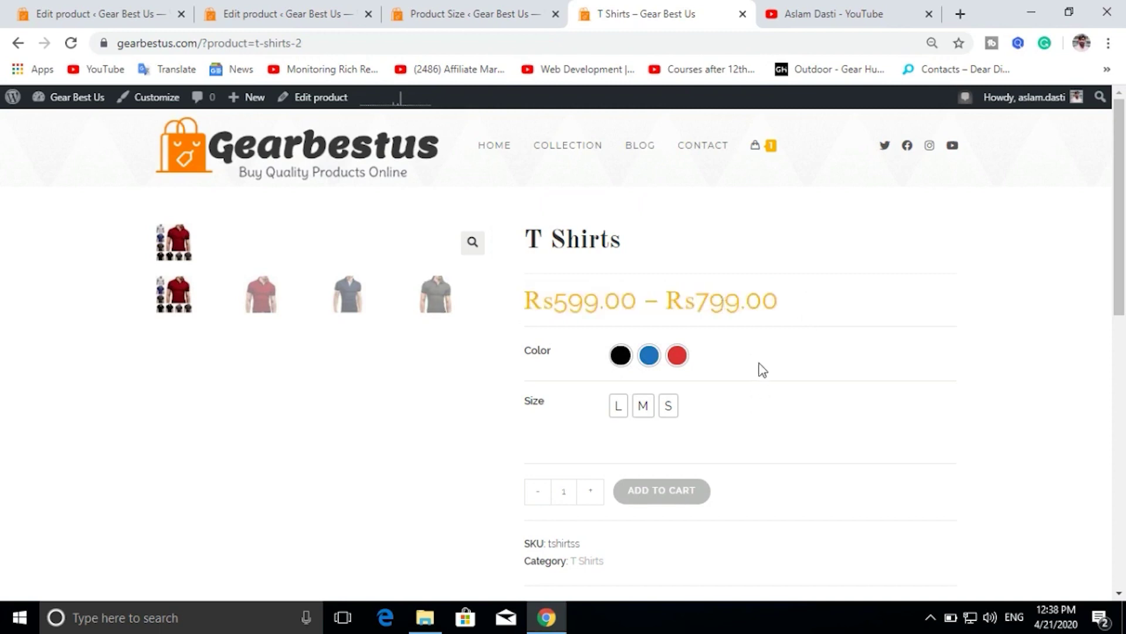
pyautogui.click(647, 359)
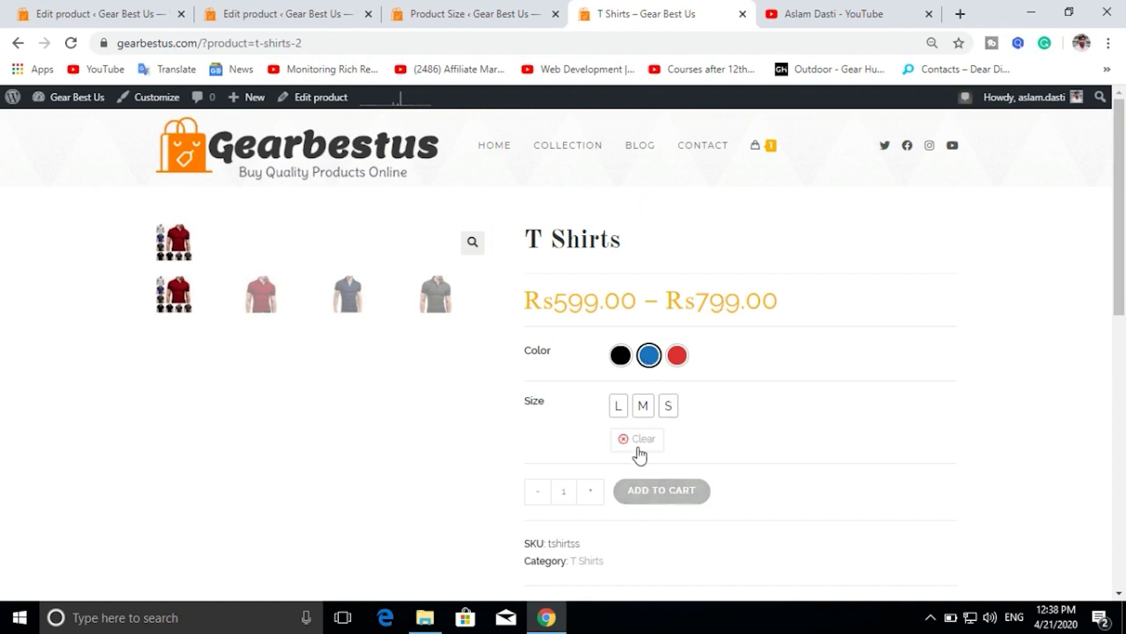
pyautogui.click(618, 410)
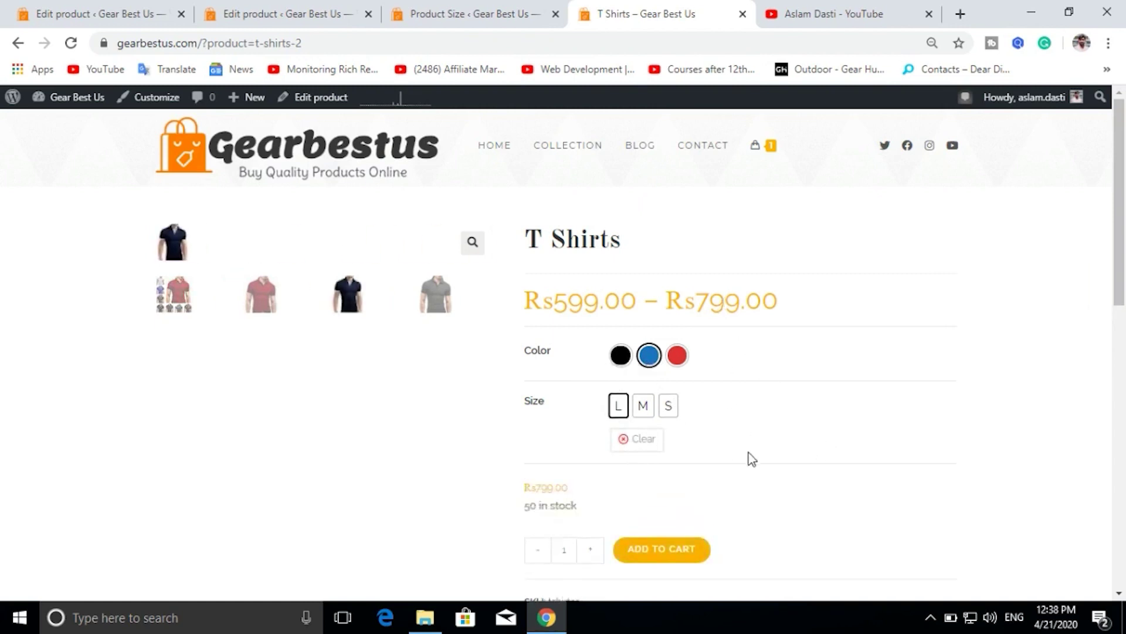